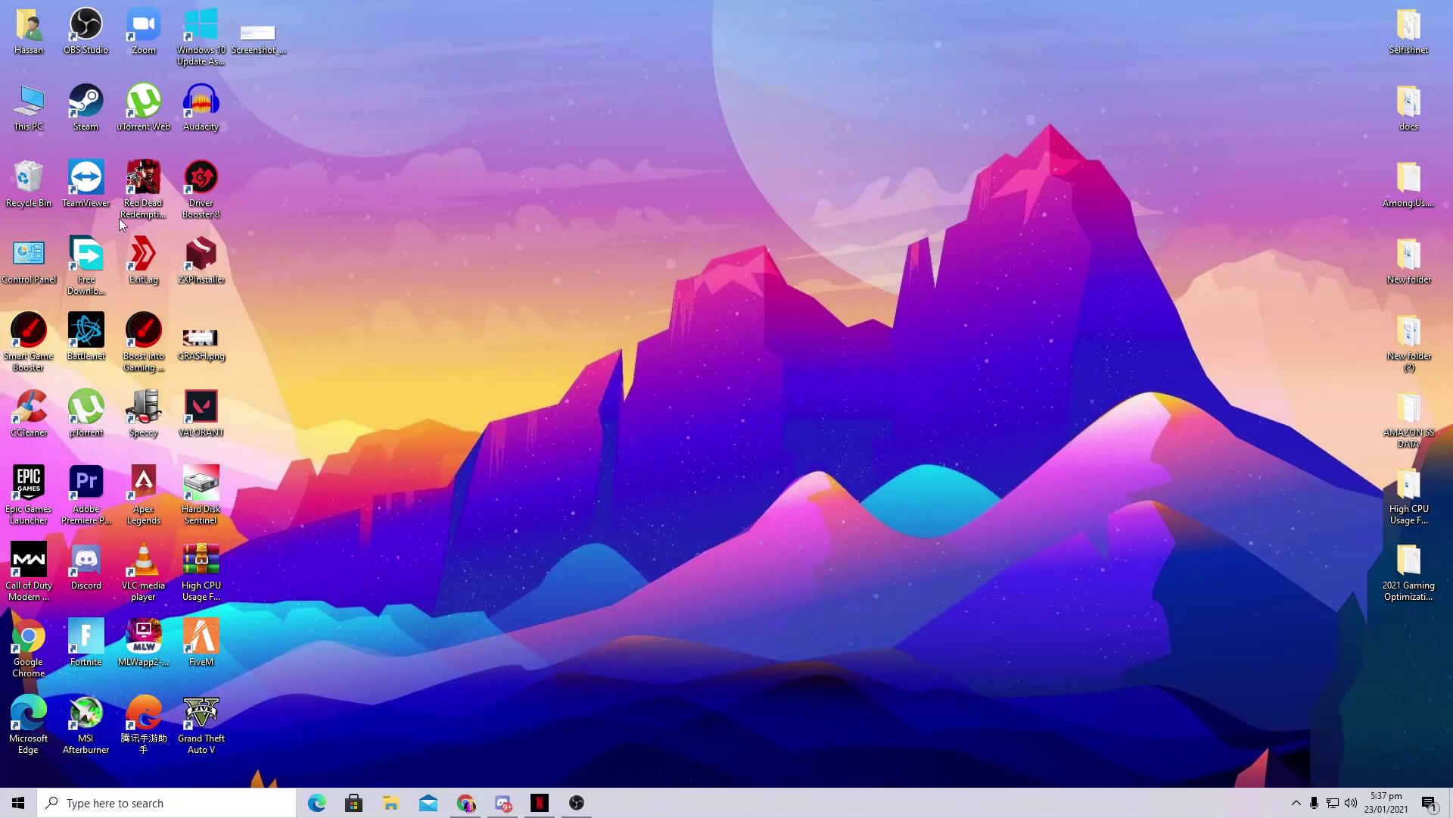
Step: Open the Control Panel maximized and switch its View by setting to Category
{"action": "double_click", "coordinate": [30, 270]}
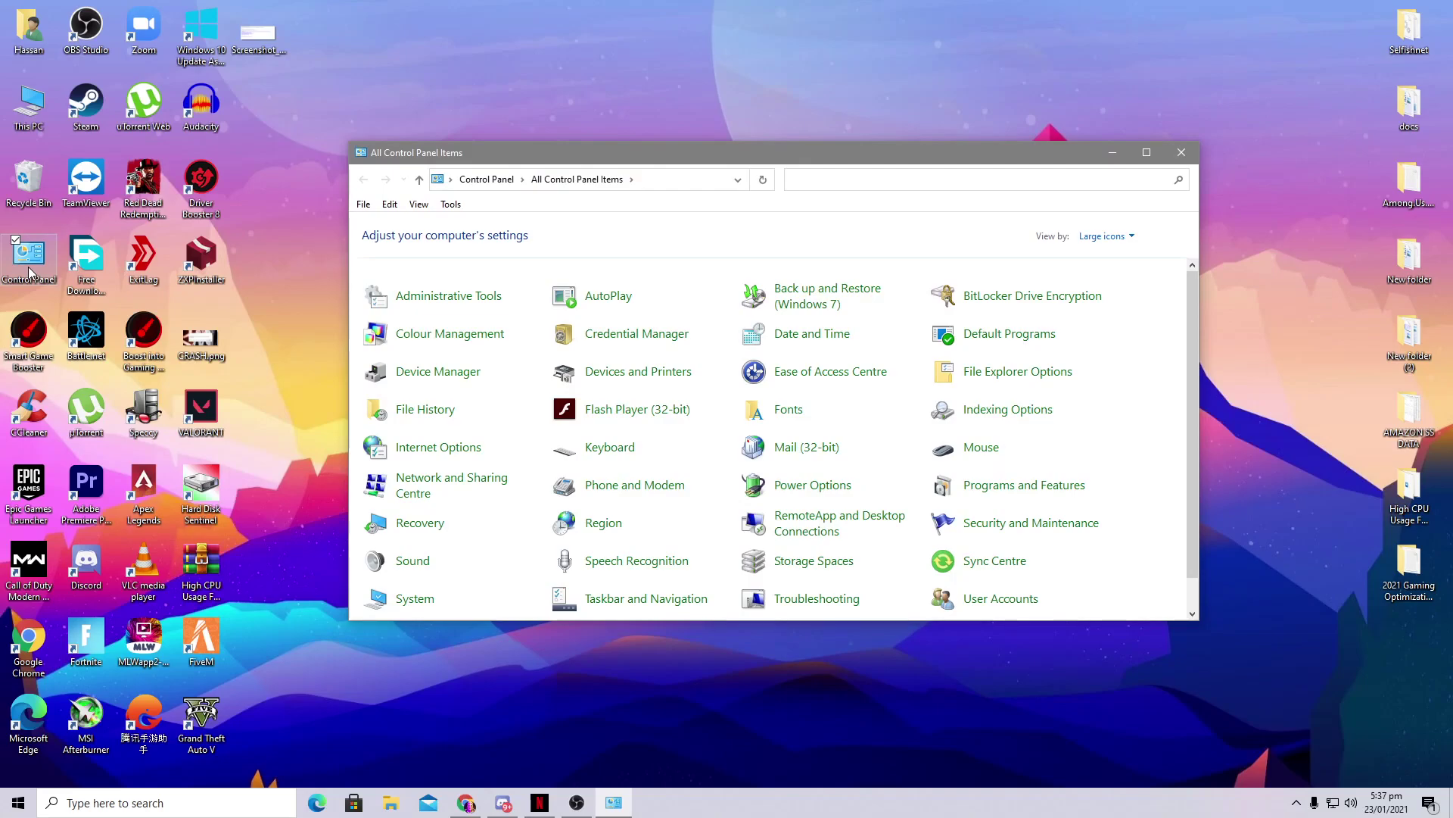
{"action": "double_click", "coordinate": [493, 152]}
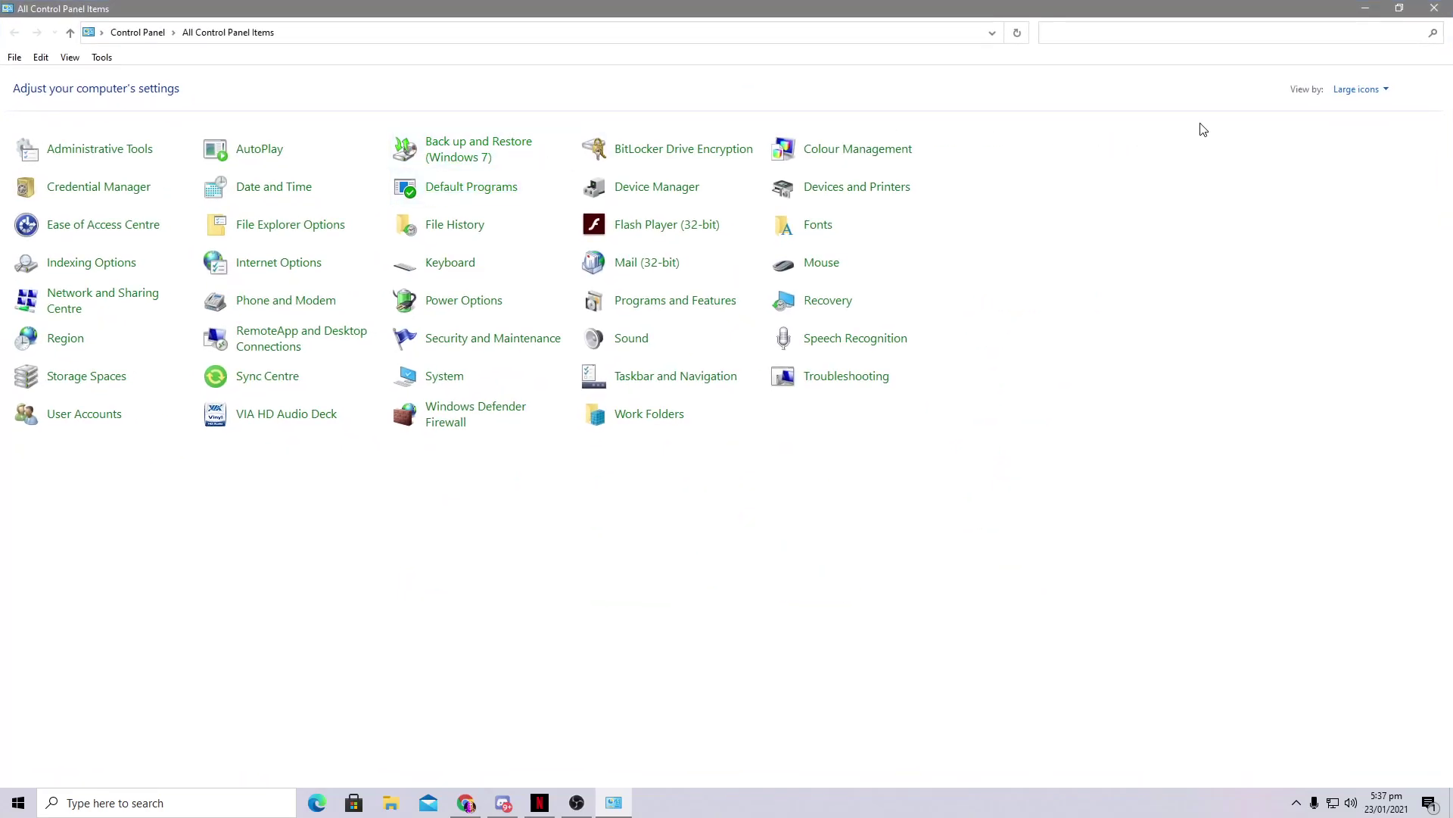
{"action": "left_click", "coordinate": [1359, 89]}
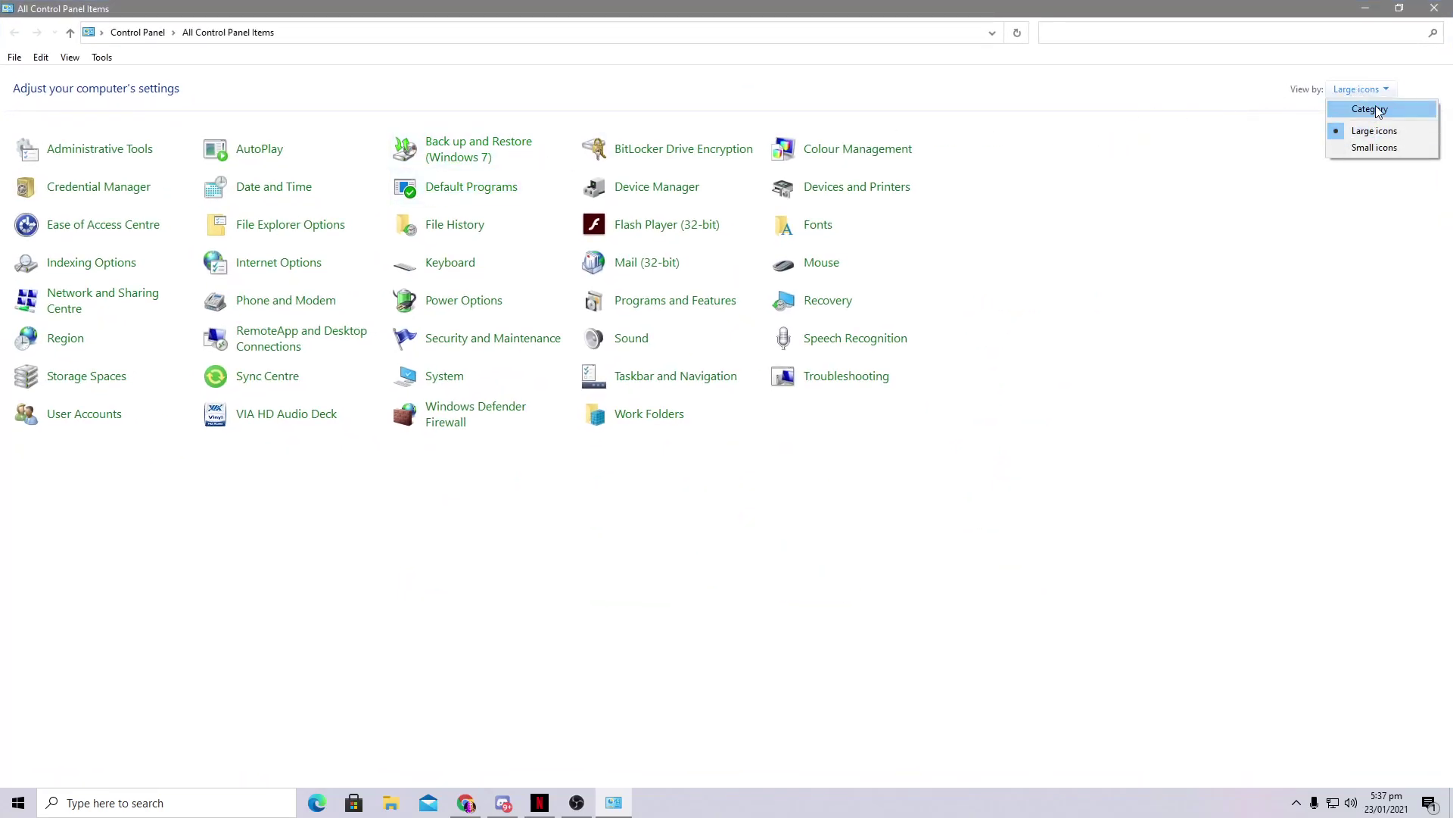
{"action": "left_click", "coordinate": [1352, 108]}
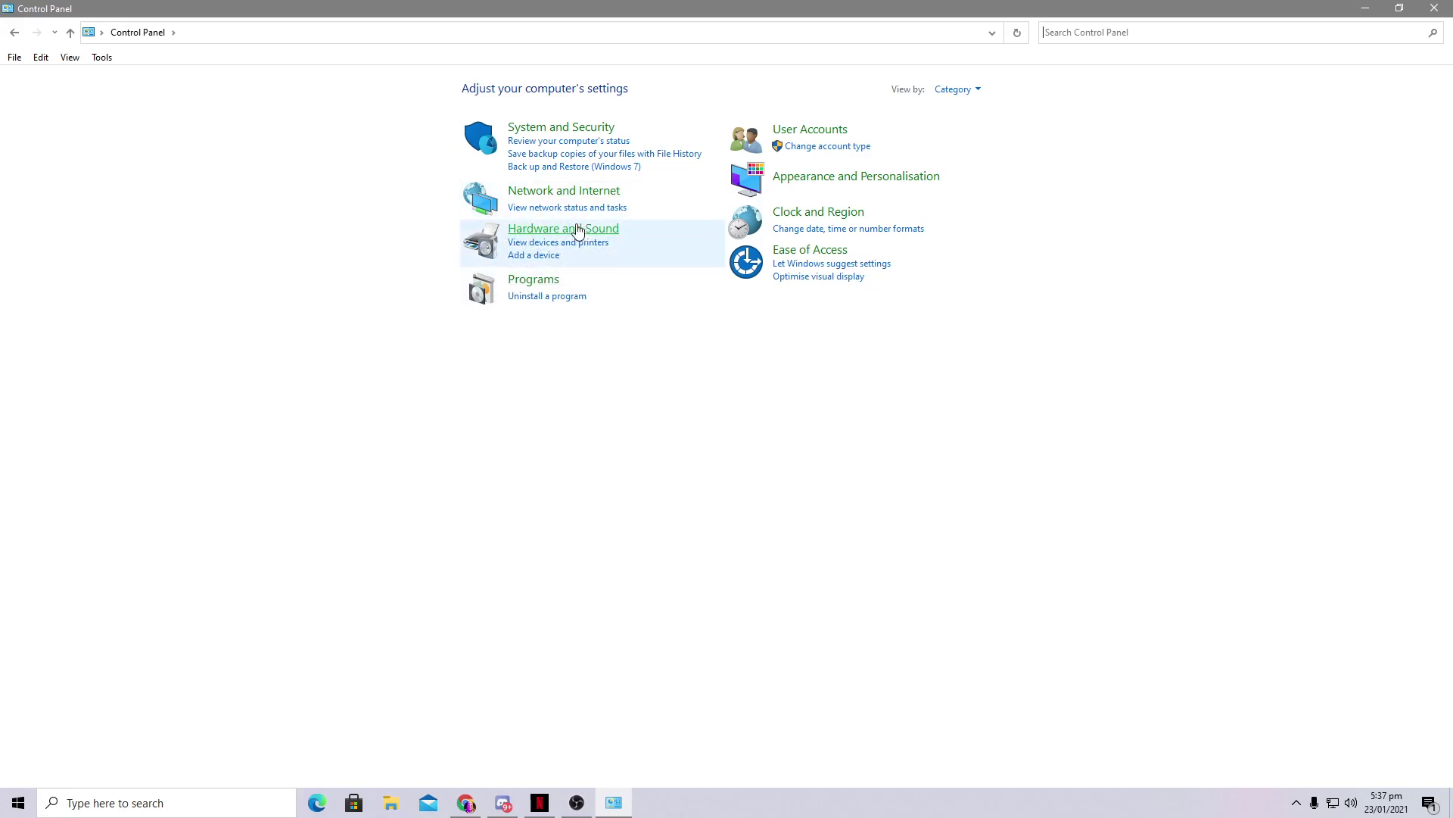
Step: Go through System and Security to Power Options to see the power plans
{"action": "left_click", "coordinate": [535, 129]}
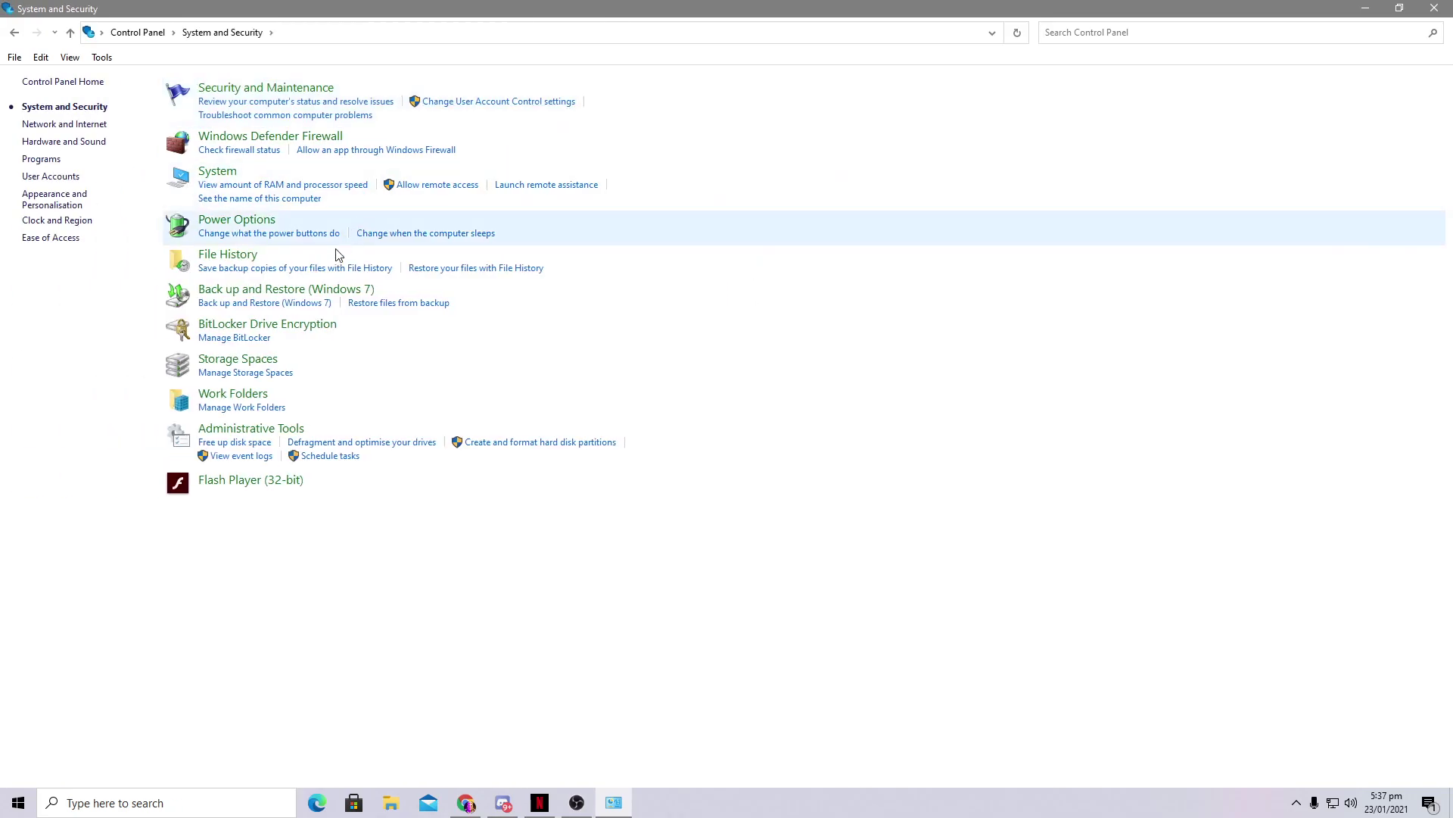
{"action": "left_click", "coordinate": [215, 223]}
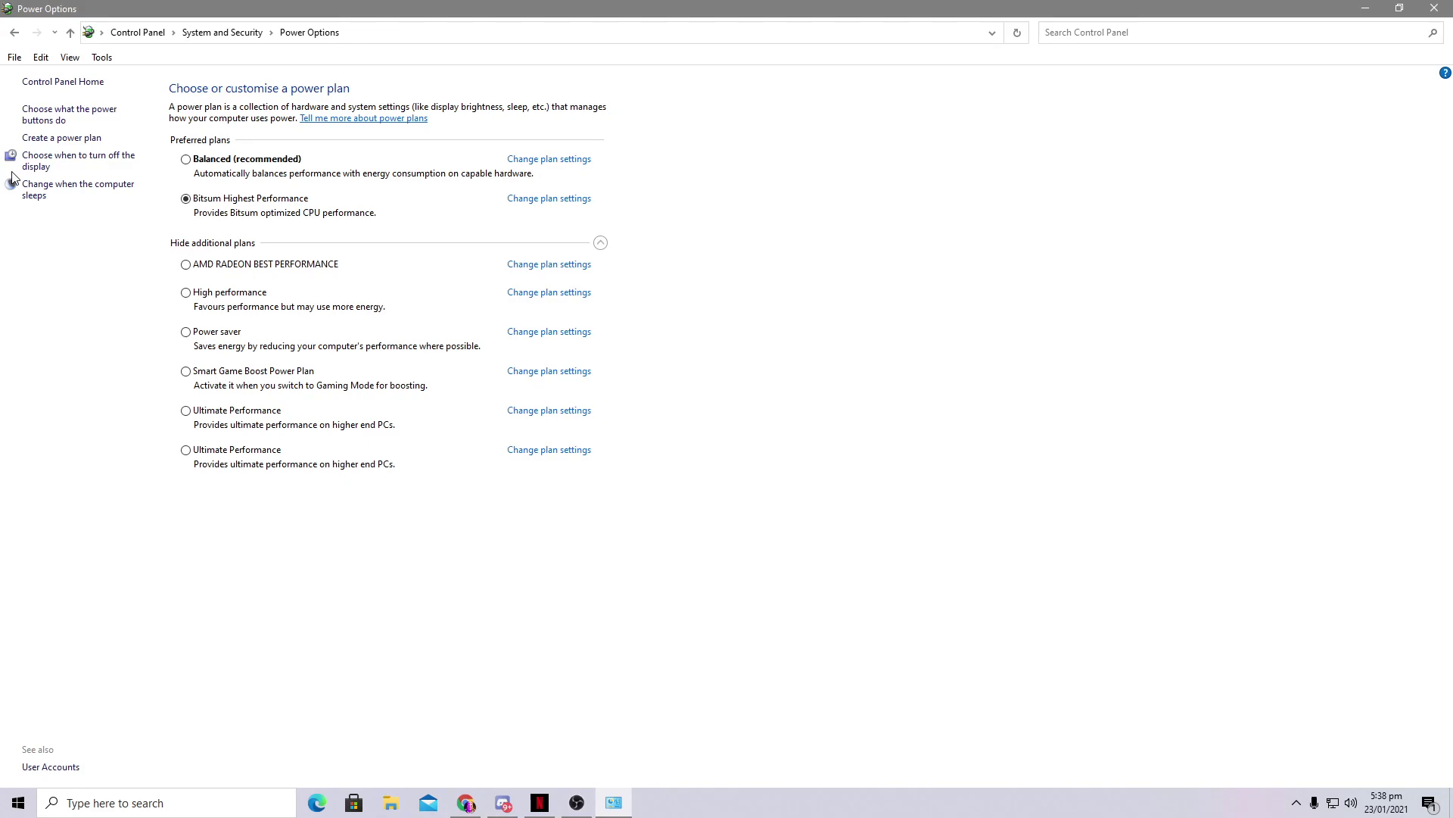
Step: Create a High performance-based power plan named GAMING and open its plan settings
{"action": "left_click", "coordinate": [56, 138]}
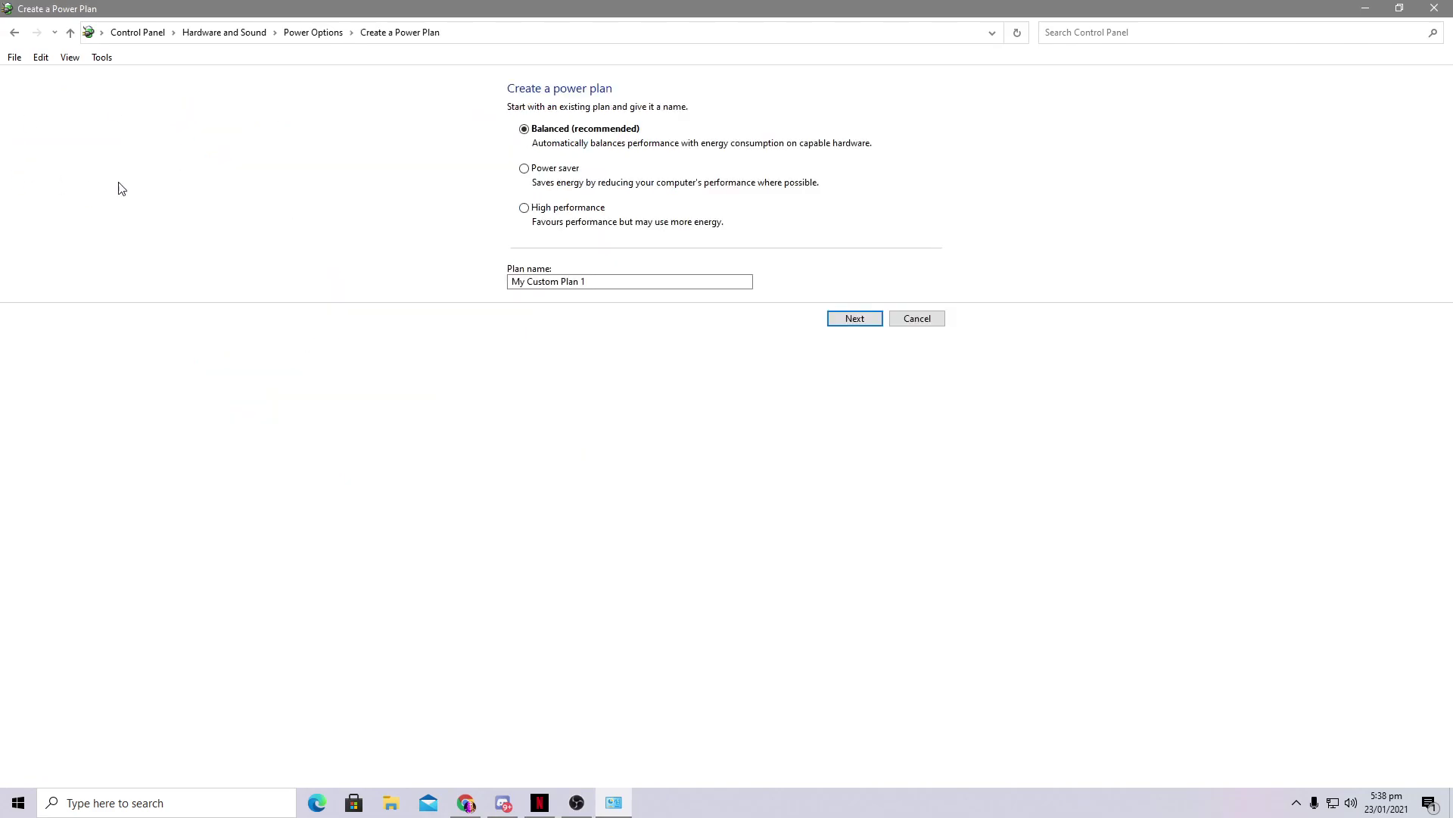
{"action": "left_click", "coordinate": [524, 208]}
{"action": "left_click", "coordinate": [601, 282]}
{"action": "left_click_drag", "start_coordinate": [601, 282], "coordinate": [503, 293]}
{"action": "type", "text": "GAMING"}
{"action": "key", "text": "Return"}
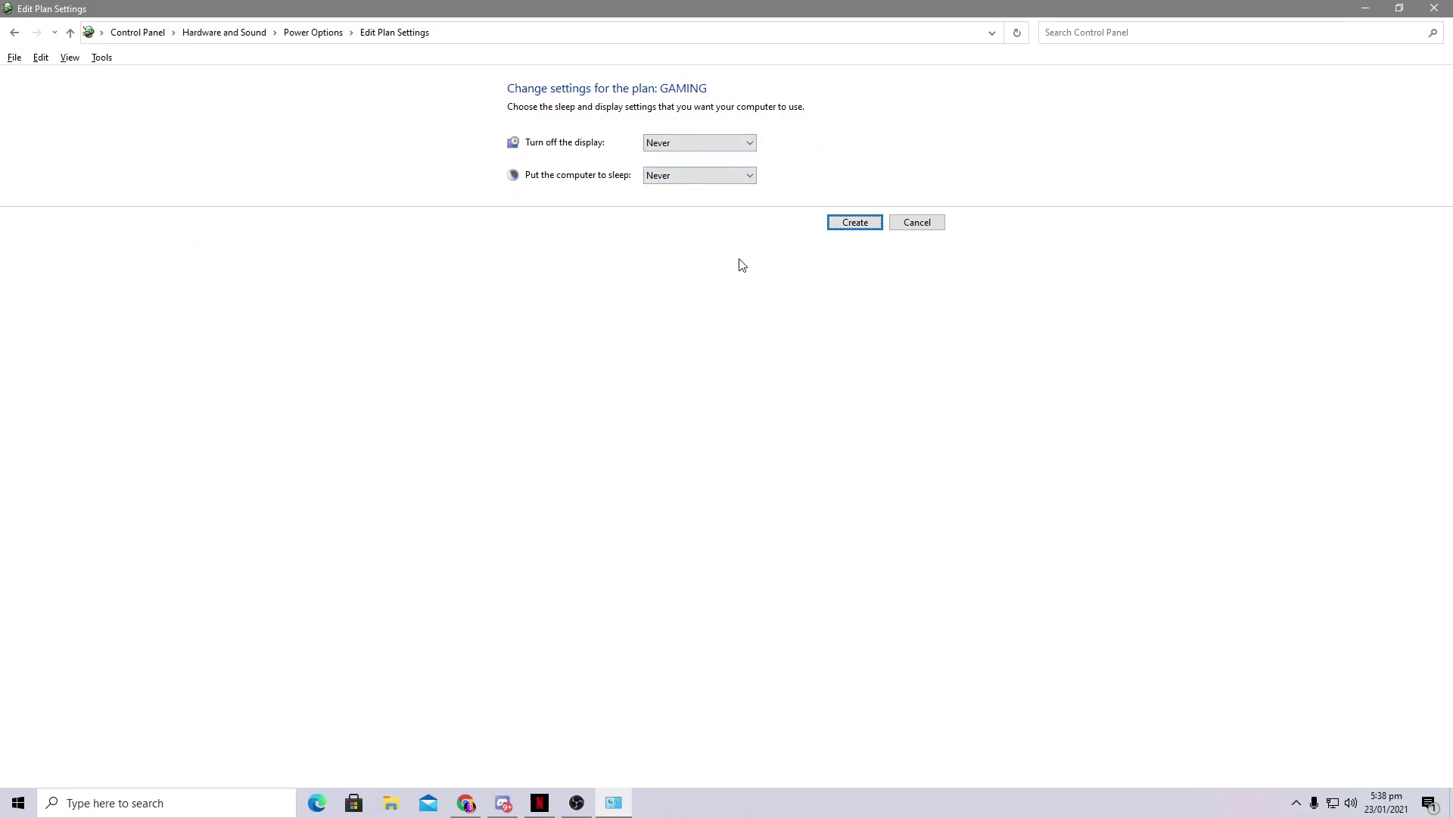
{"action": "left_click", "coordinate": [850, 225]}
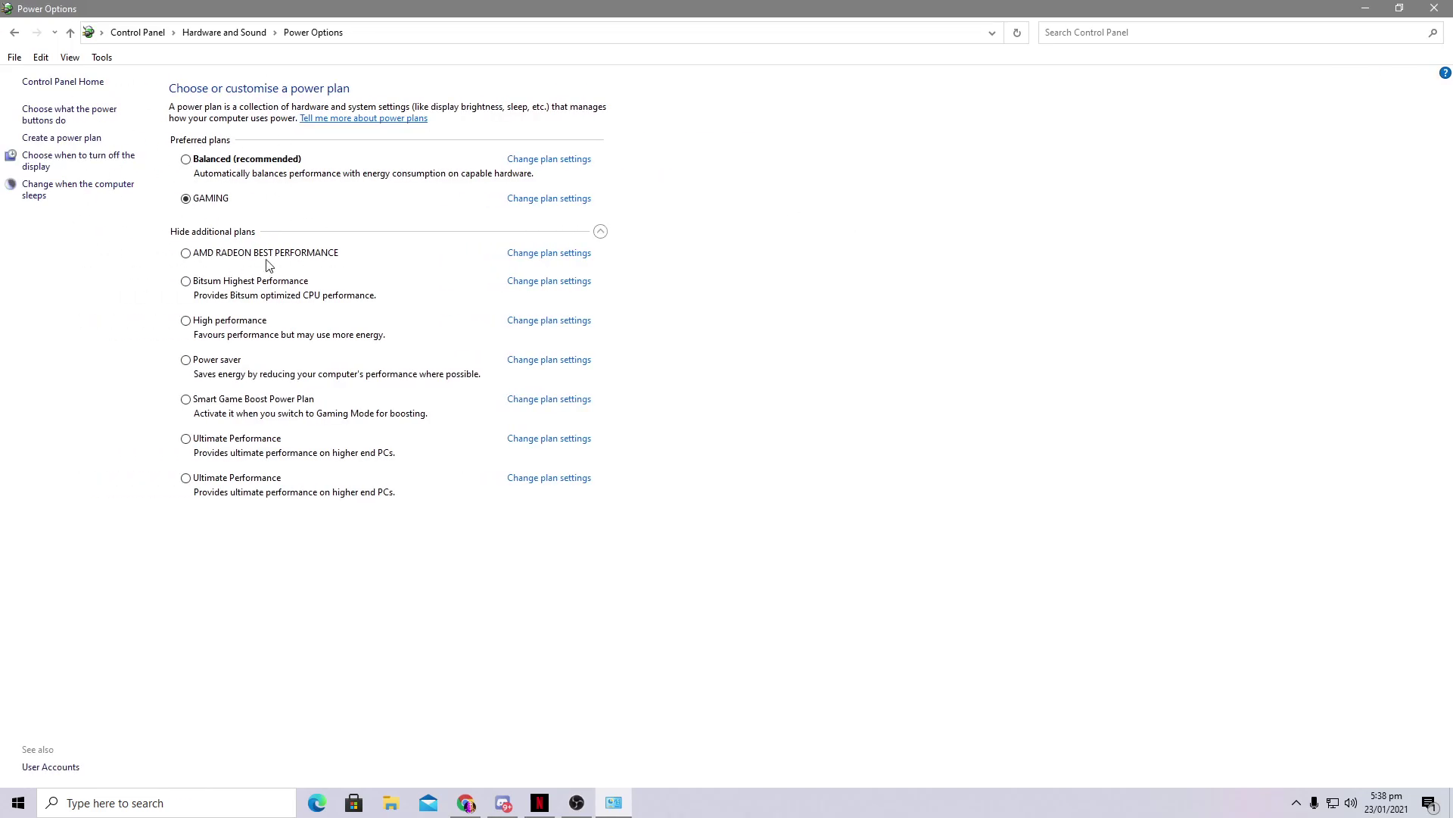
{"action": "left_click", "coordinate": [519, 198]}
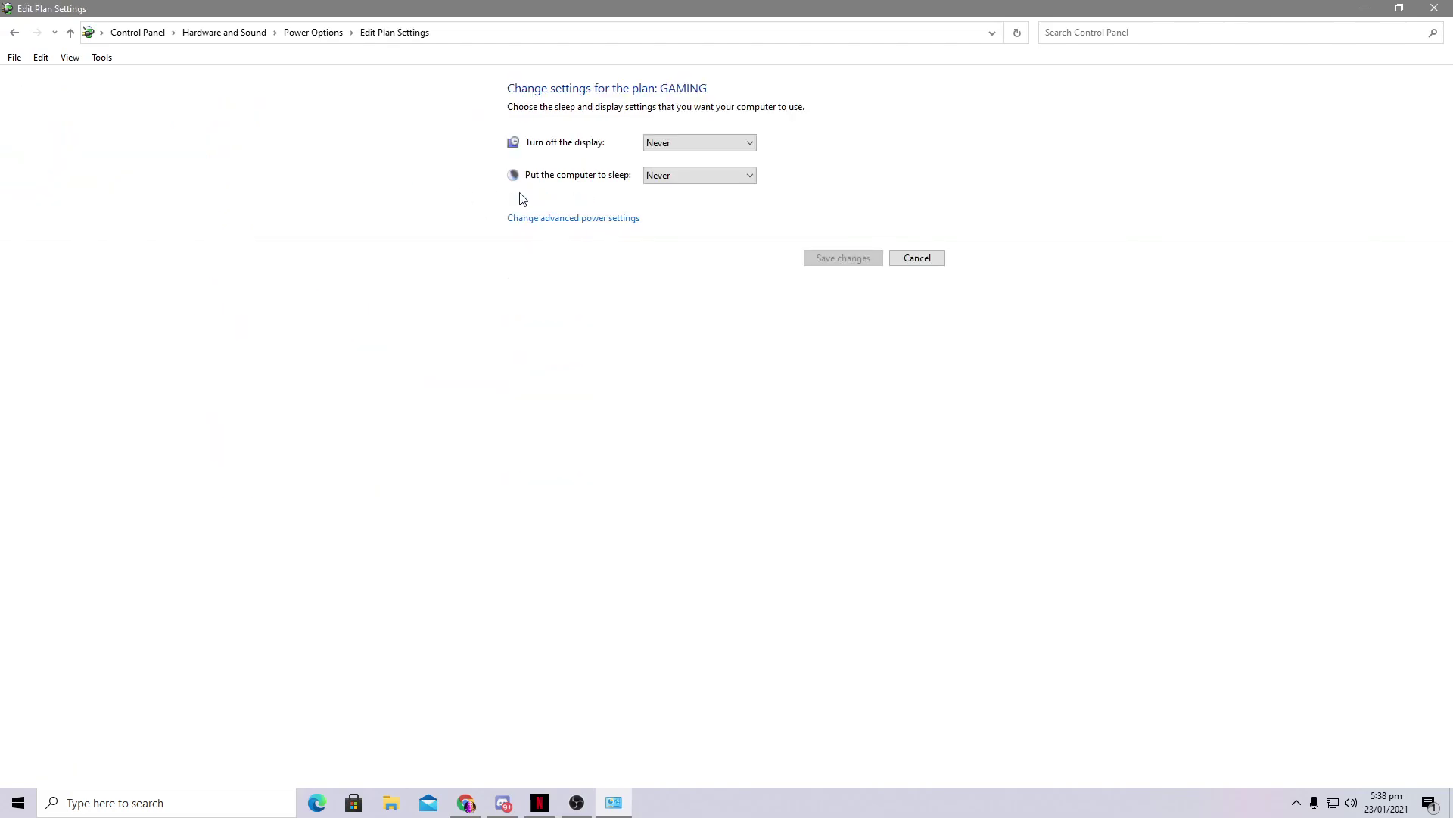
Step: In GAMING's advanced power settings, set hard disk turn-off time to 0 (Never)
{"action": "left_click", "coordinate": [566, 219]}
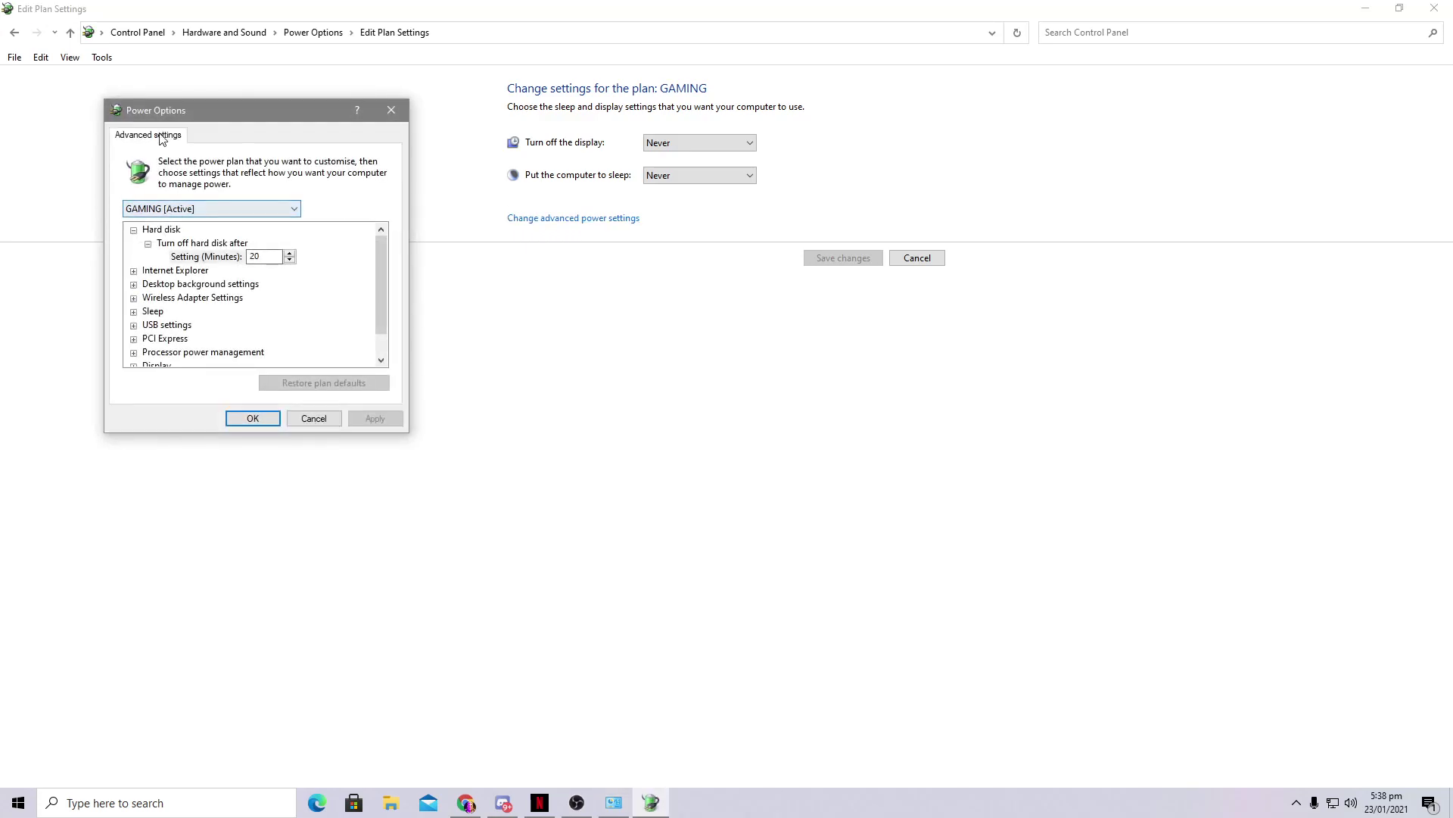
{"action": "left_click_drag", "start_coordinate": [162, 115], "coordinate": [208, 99]}
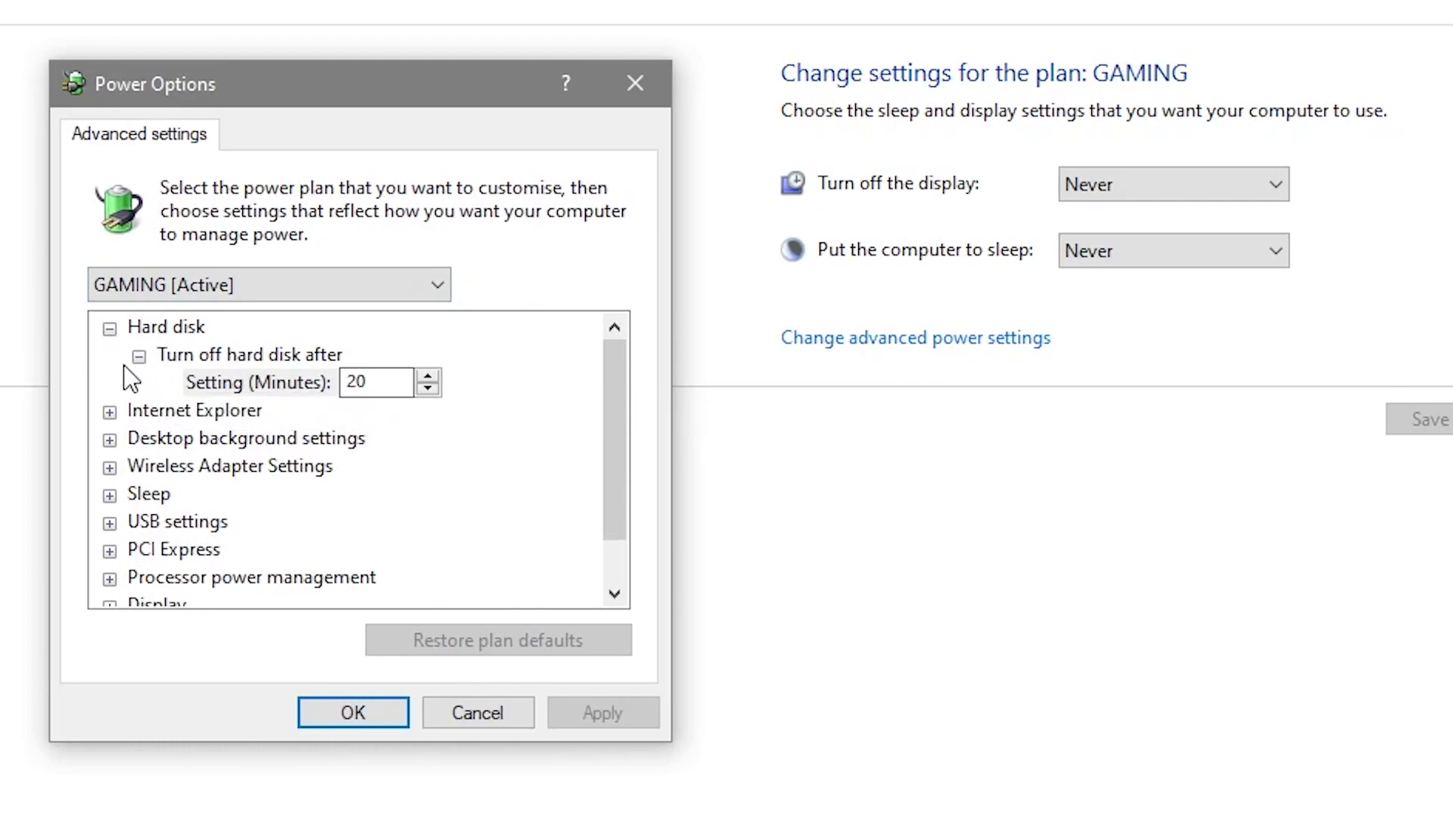
{"action": "left_click_drag", "start_coordinate": [369, 382], "coordinate": [331, 385]}
{"action": "type", "text": "0"}
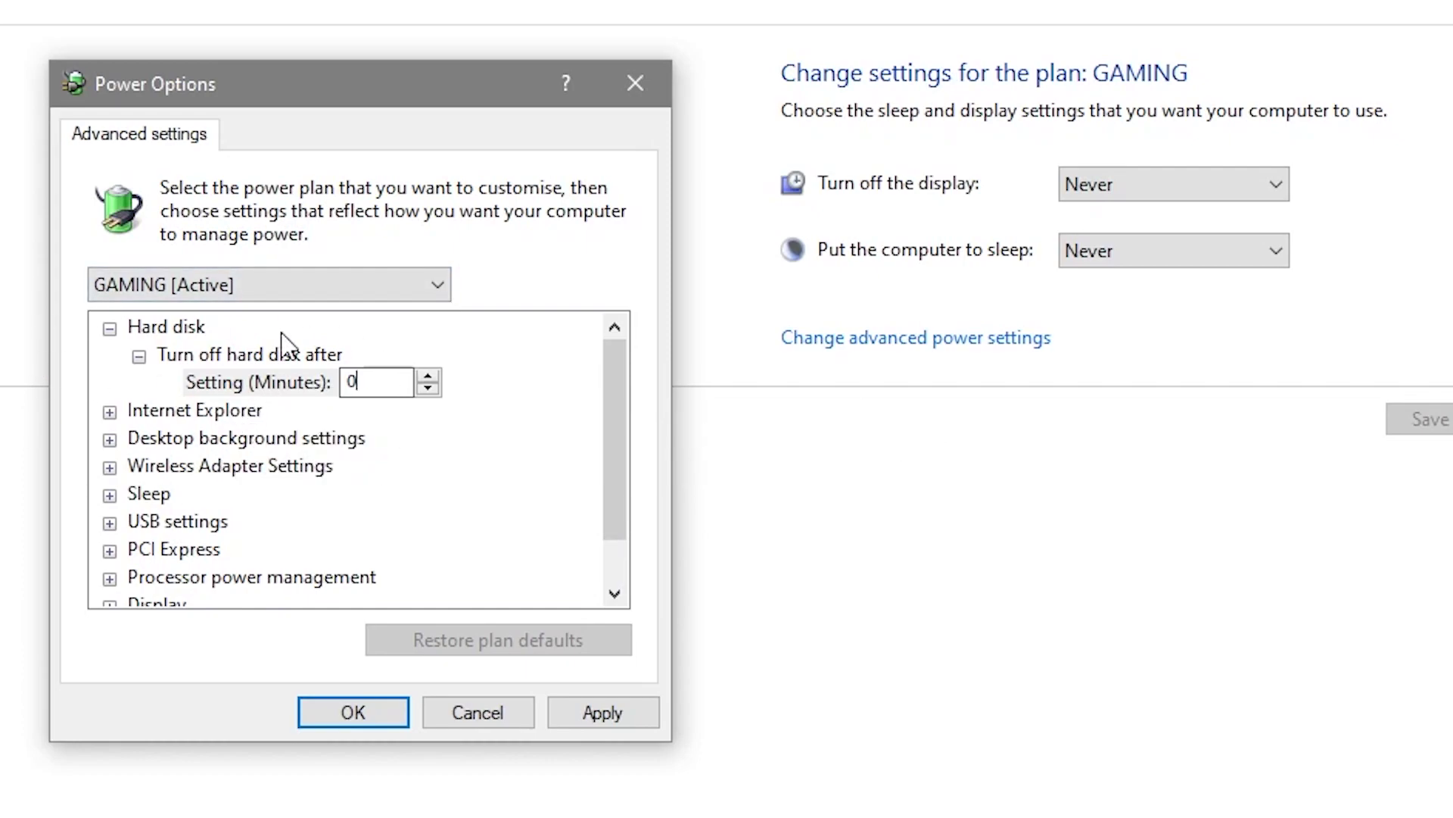
Step: Set the desktop background slide show to Paused
{"action": "left_click", "coordinate": [109, 439]}
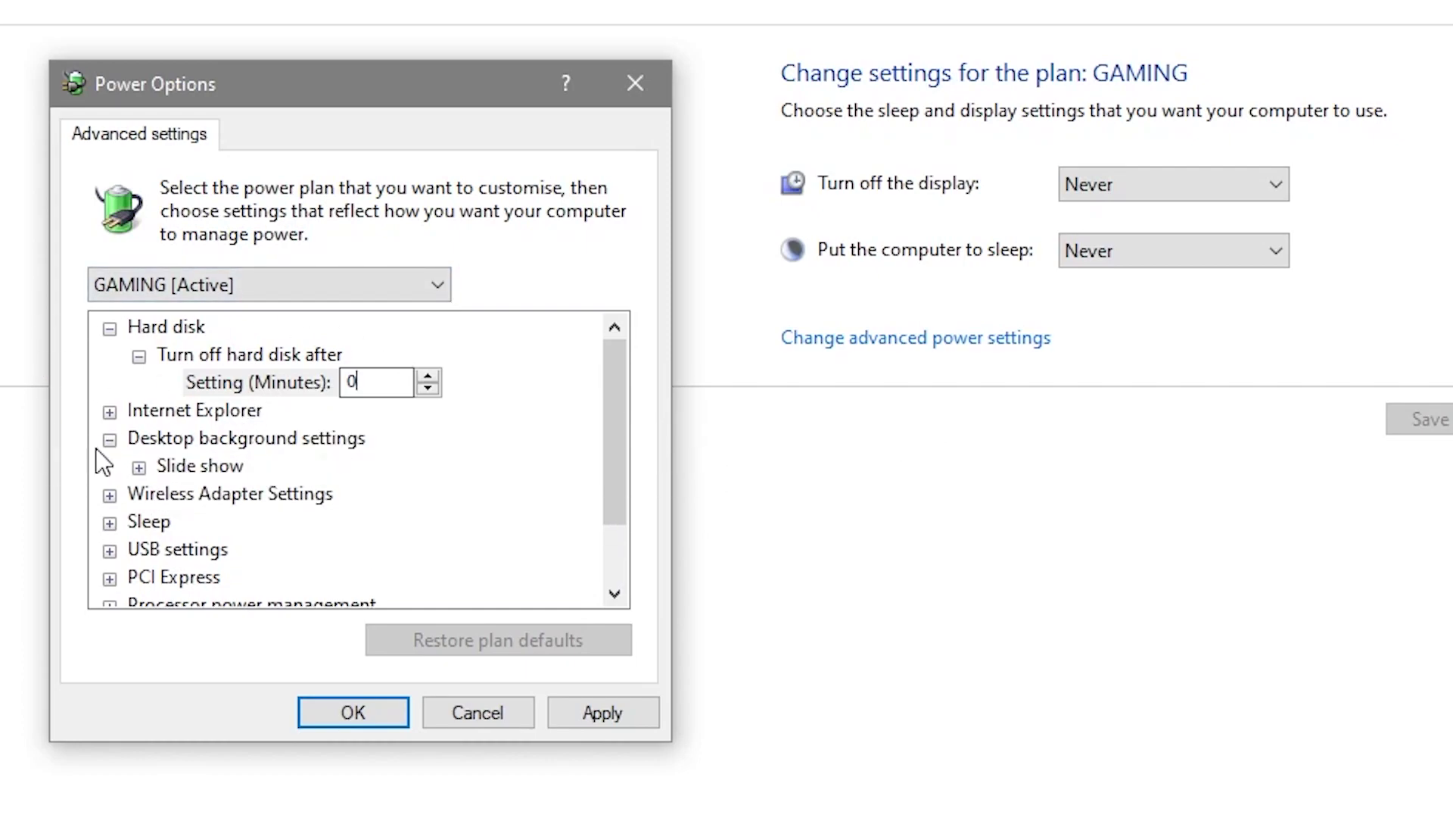
{"action": "left_click", "coordinate": [135, 468]}
{"action": "left_click", "coordinate": [294, 493]}
{"action": "left_click", "coordinate": [365, 494]}
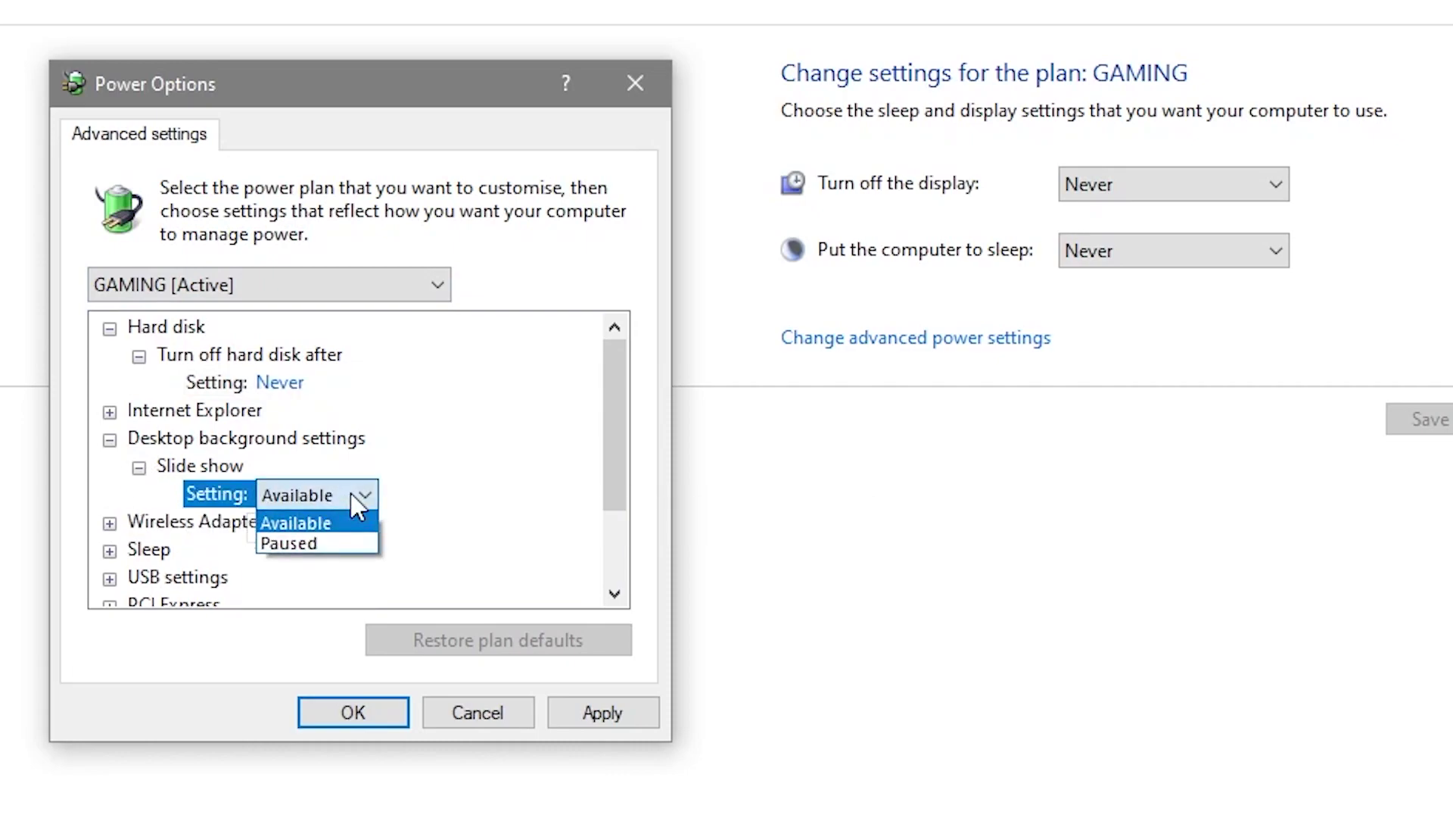
{"action": "left_click", "coordinate": [315, 540]}
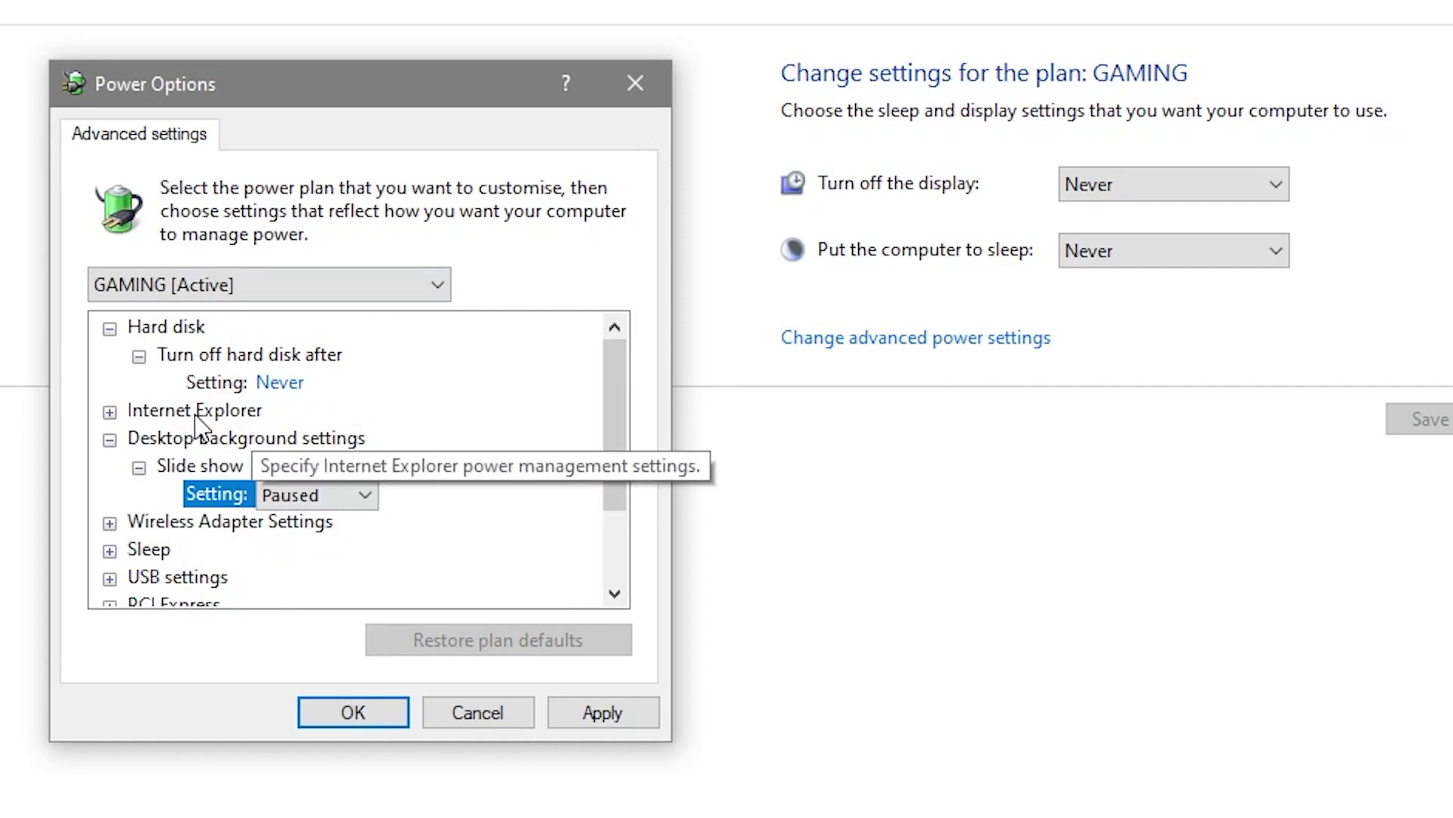
{"action": "left_click", "coordinate": [111, 438]}
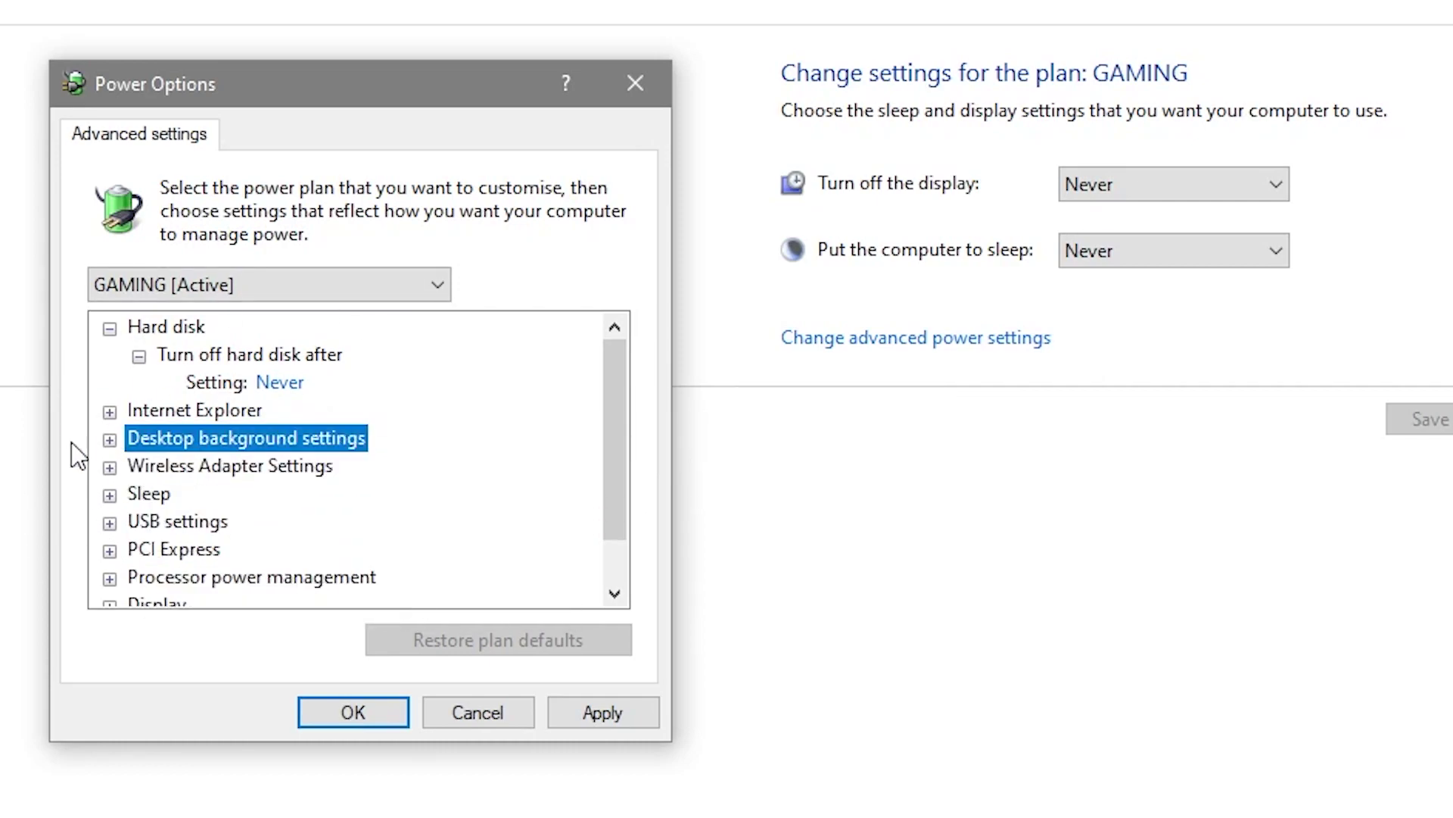
Step: Set the wireless adapter Power Saving Mode to Maximum Performance
{"action": "left_click", "coordinate": [109, 467]}
{"action": "left_click", "coordinate": [139, 495]}
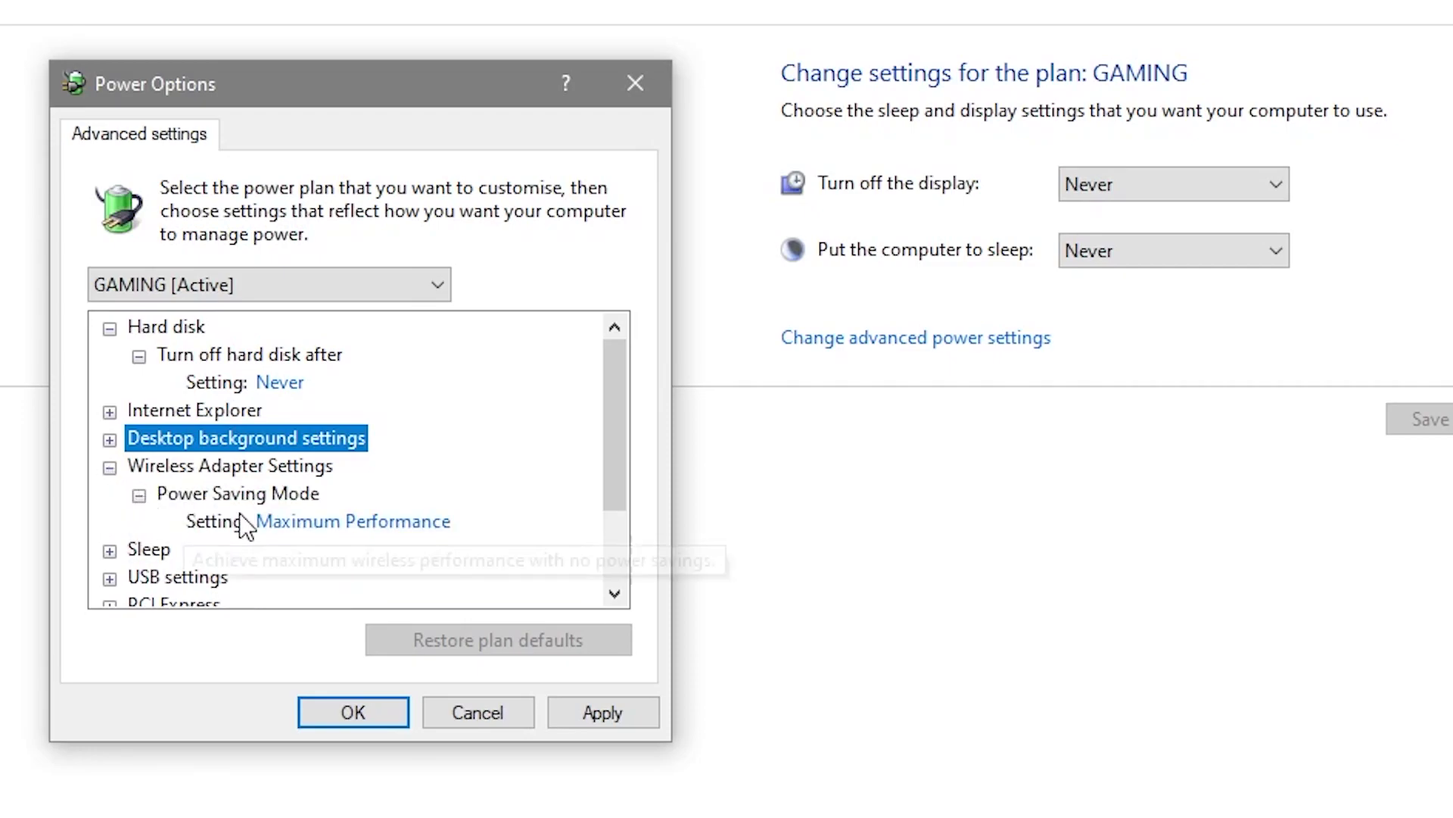
{"action": "left_click", "coordinate": [318, 522]}
{"action": "left_click", "coordinate": [455, 523]}
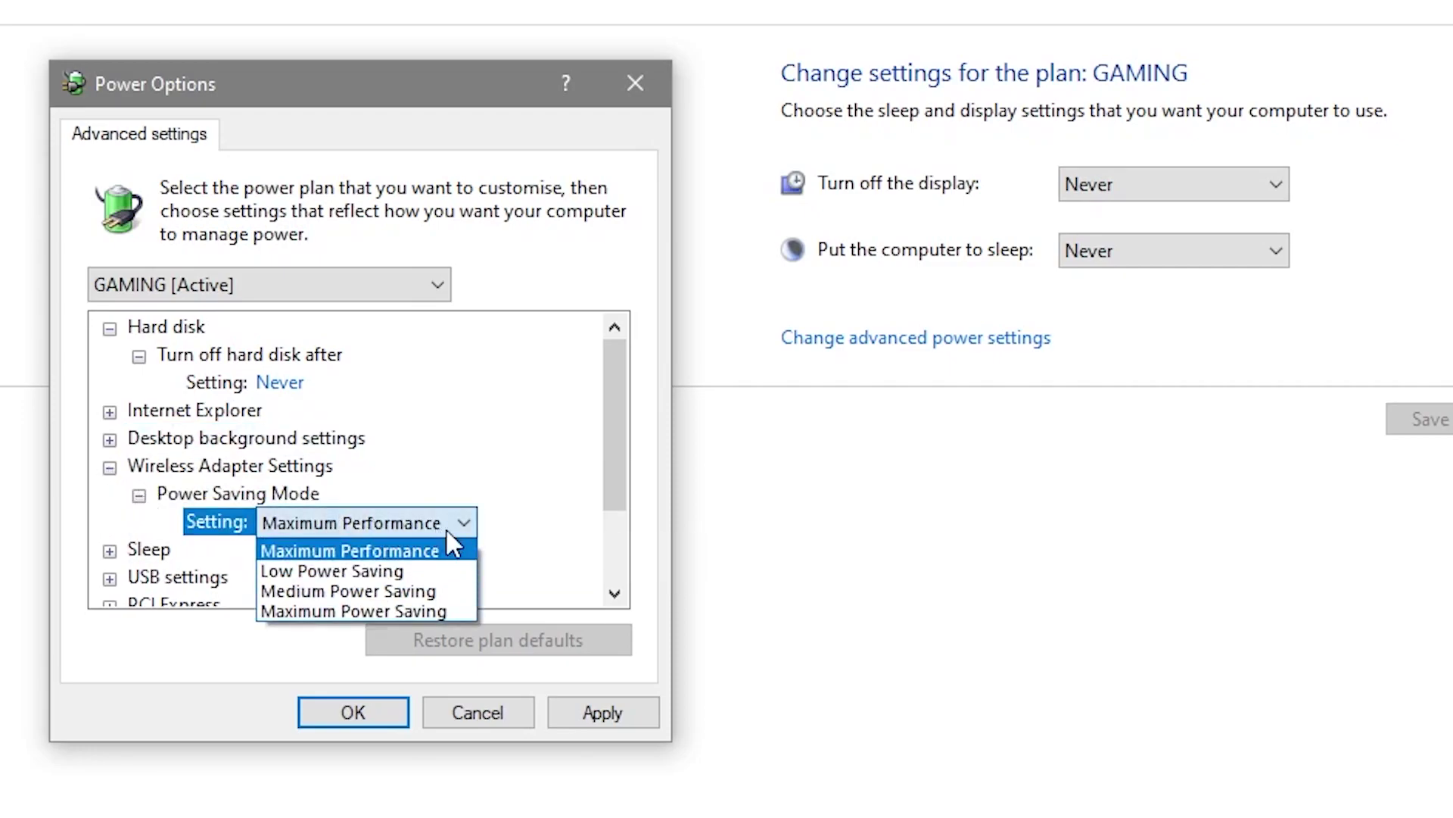
{"action": "left_click", "coordinate": [353, 546]}
Step: Set PCI Express Link State Power Management to Off
{"action": "scroll", "coordinate": [90, 469], "scroll_direction": "down", "scroll_amount": 2}
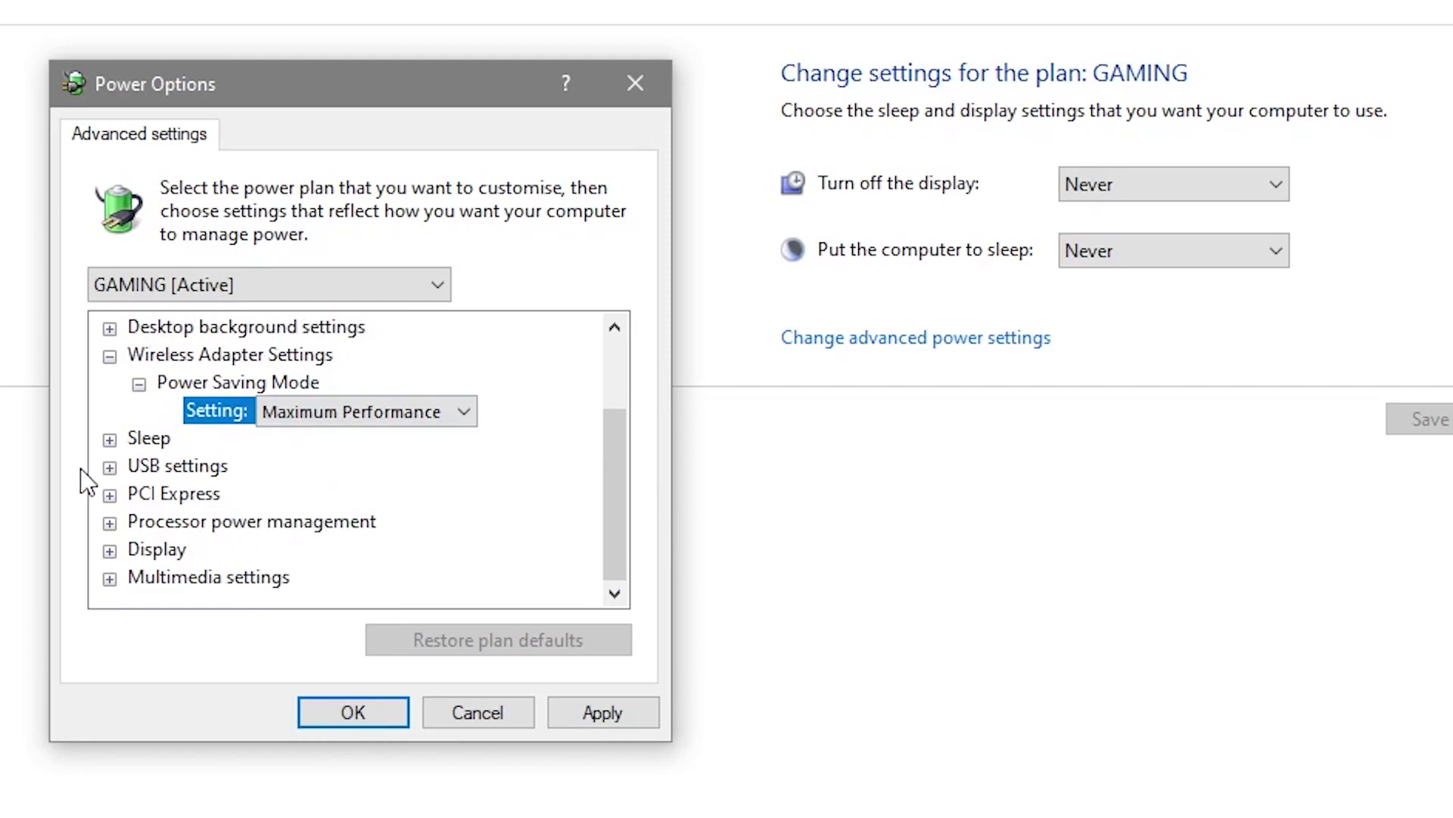
{"action": "left_click", "coordinate": [110, 495]}
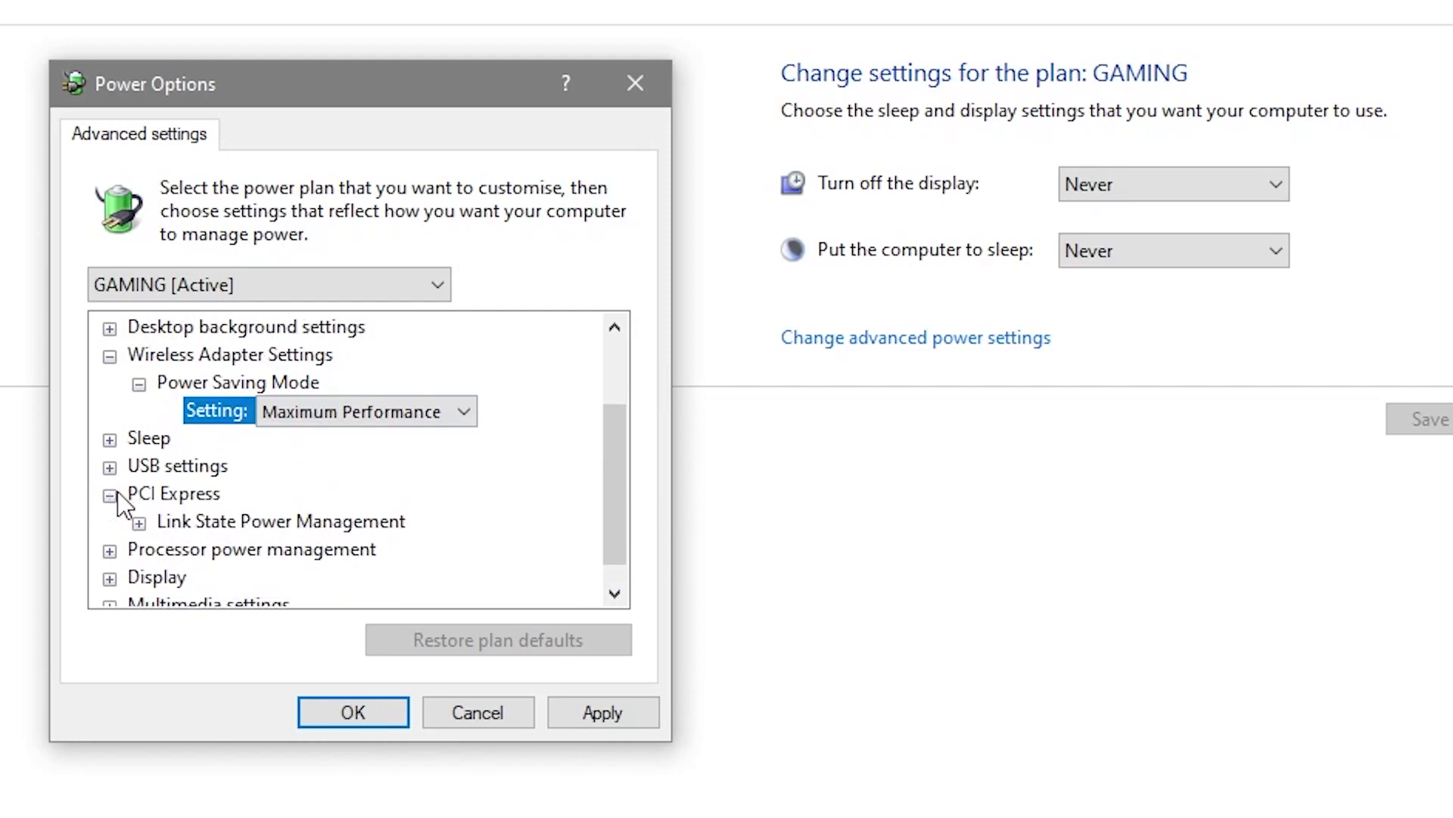
{"action": "left_click", "coordinate": [140, 522]}
{"action": "left_click", "coordinate": [267, 550]}
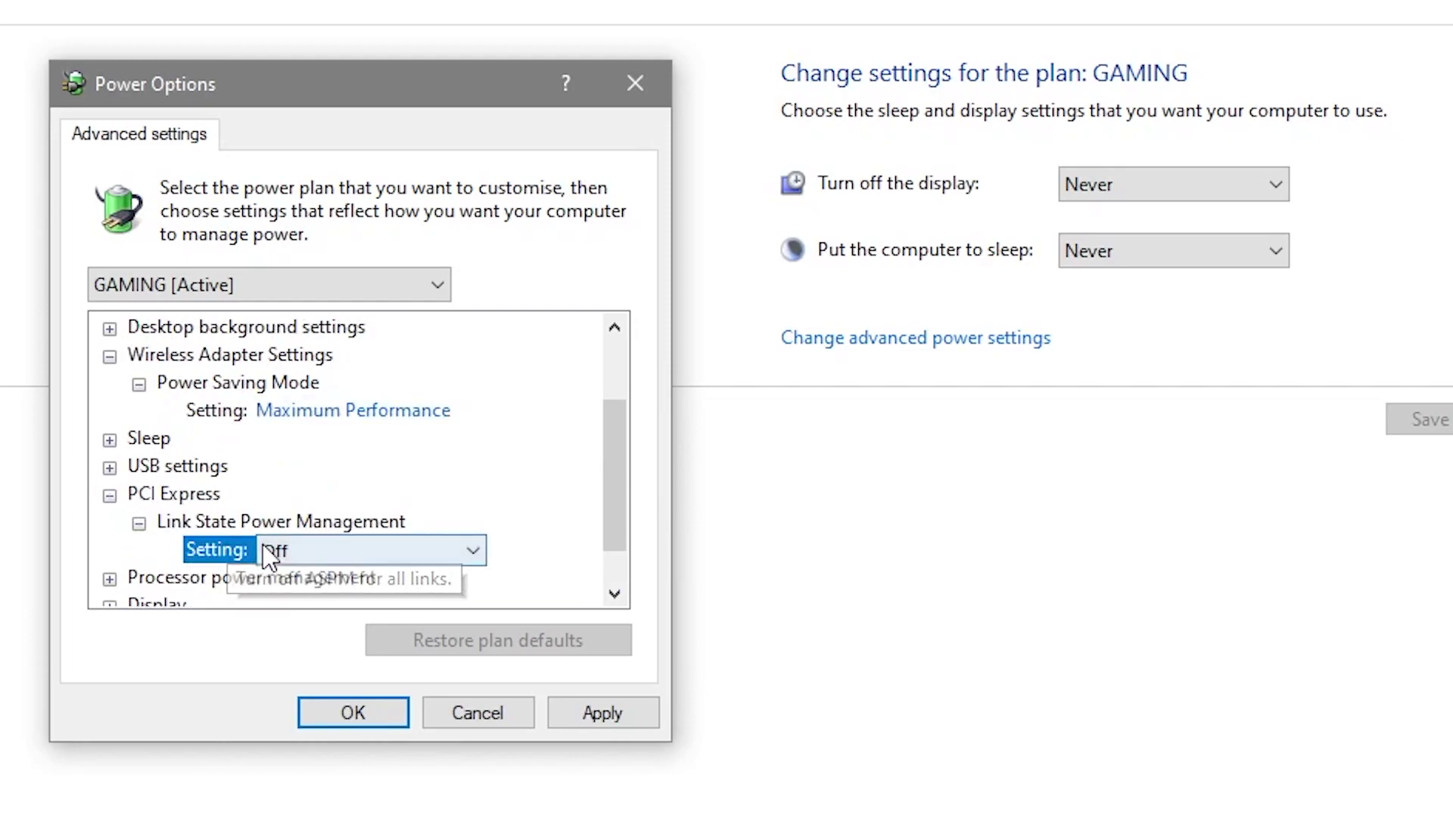
{"action": "left_click", "coordinate": [424, 494]}
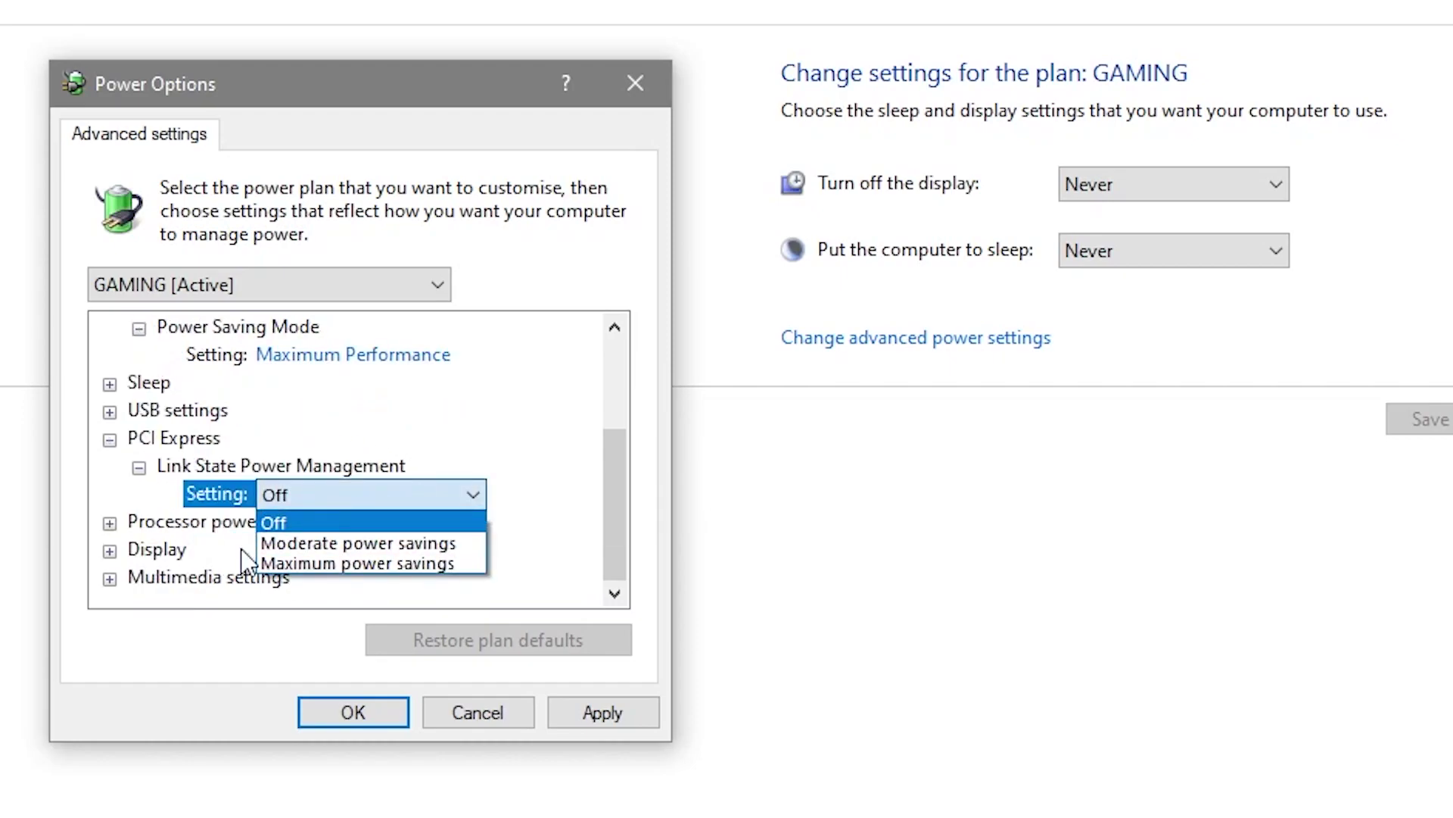
{"action": "left_click", "coordinate": [360, 522]}
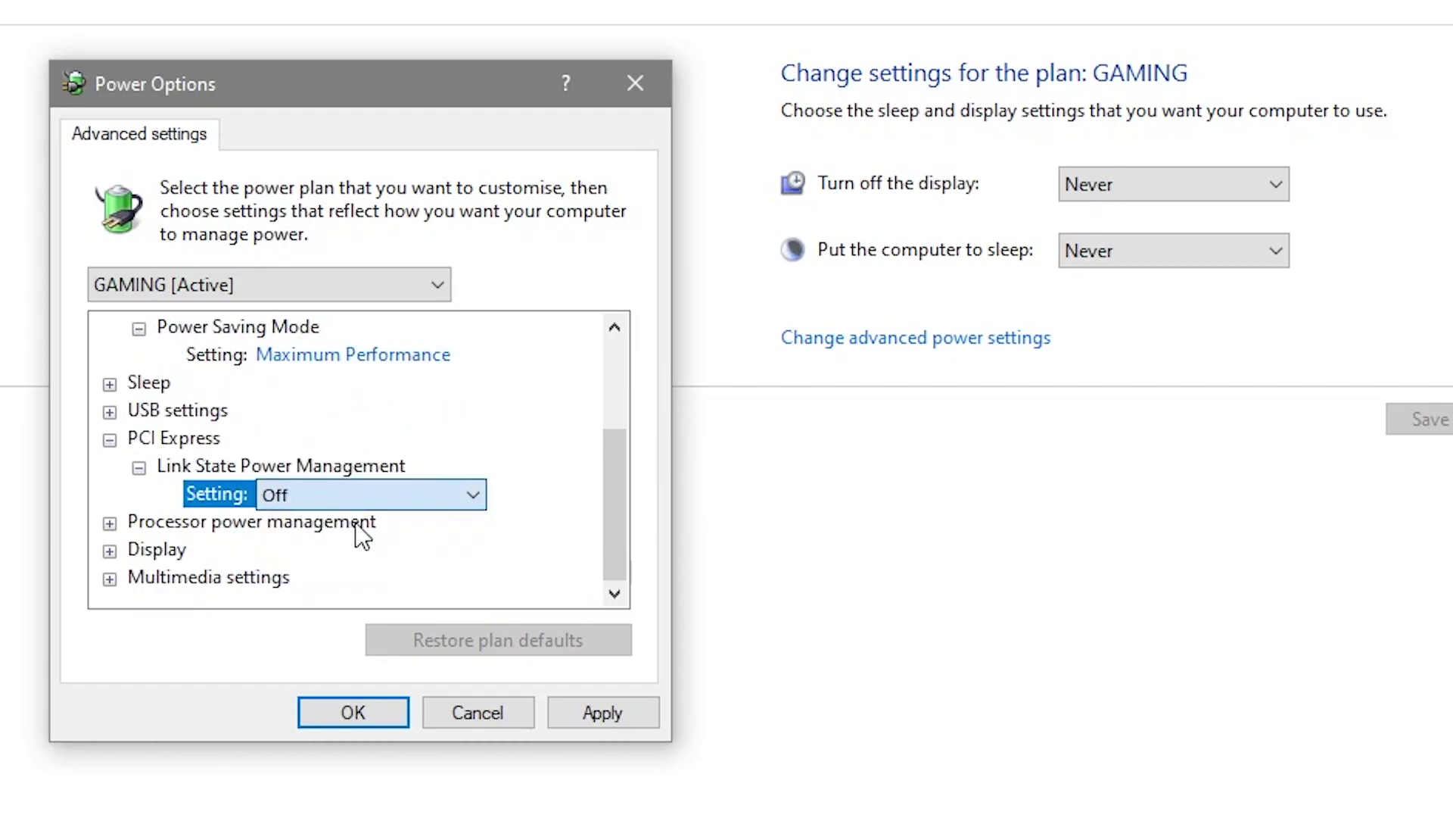
Step: Check the minimum and maximum processor states and the system cooling policy values
{"action": "left_click", "coordinate": [104, 526]}
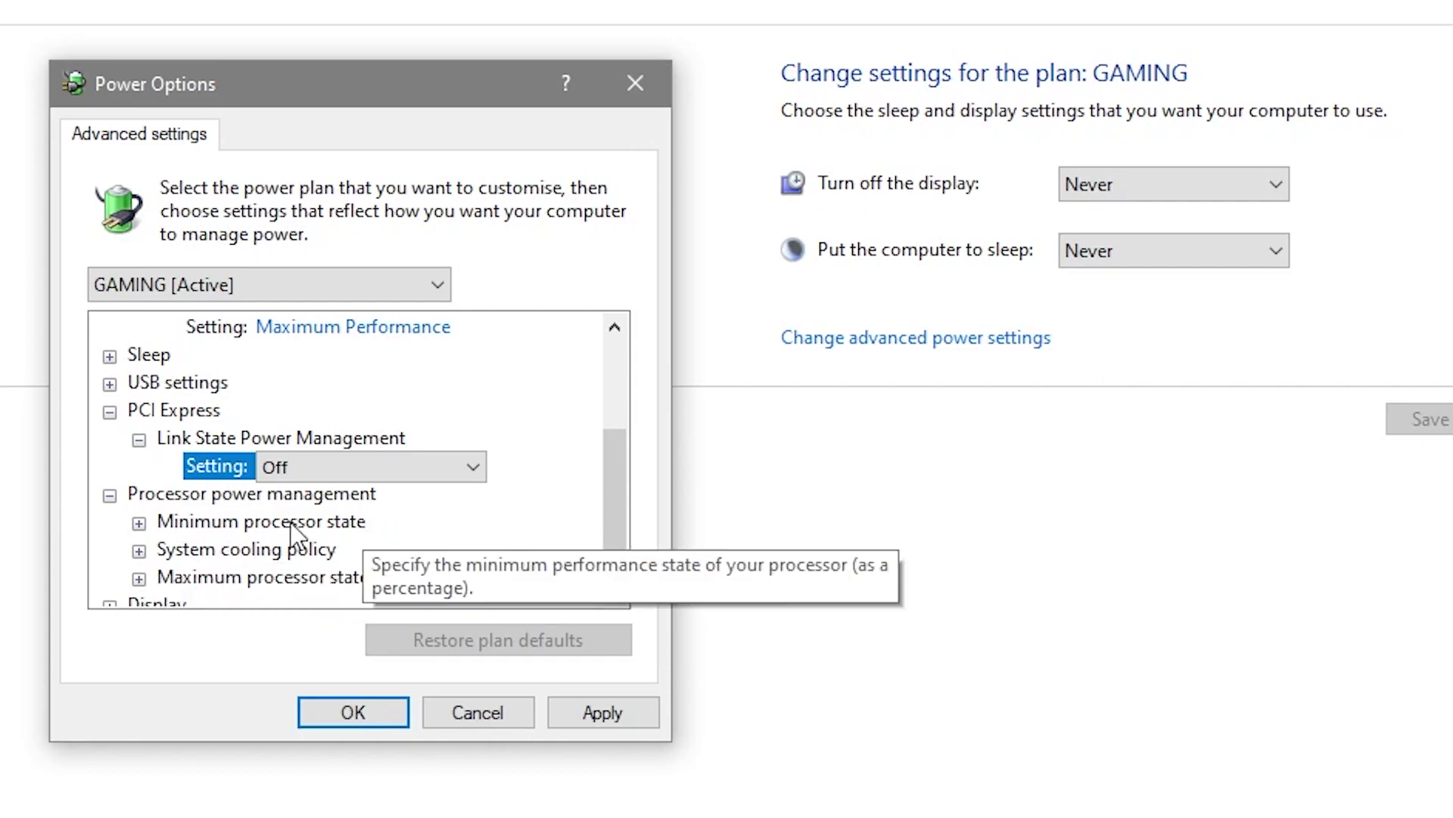
{"action": "left_click", "coordinate": [139, 523]}
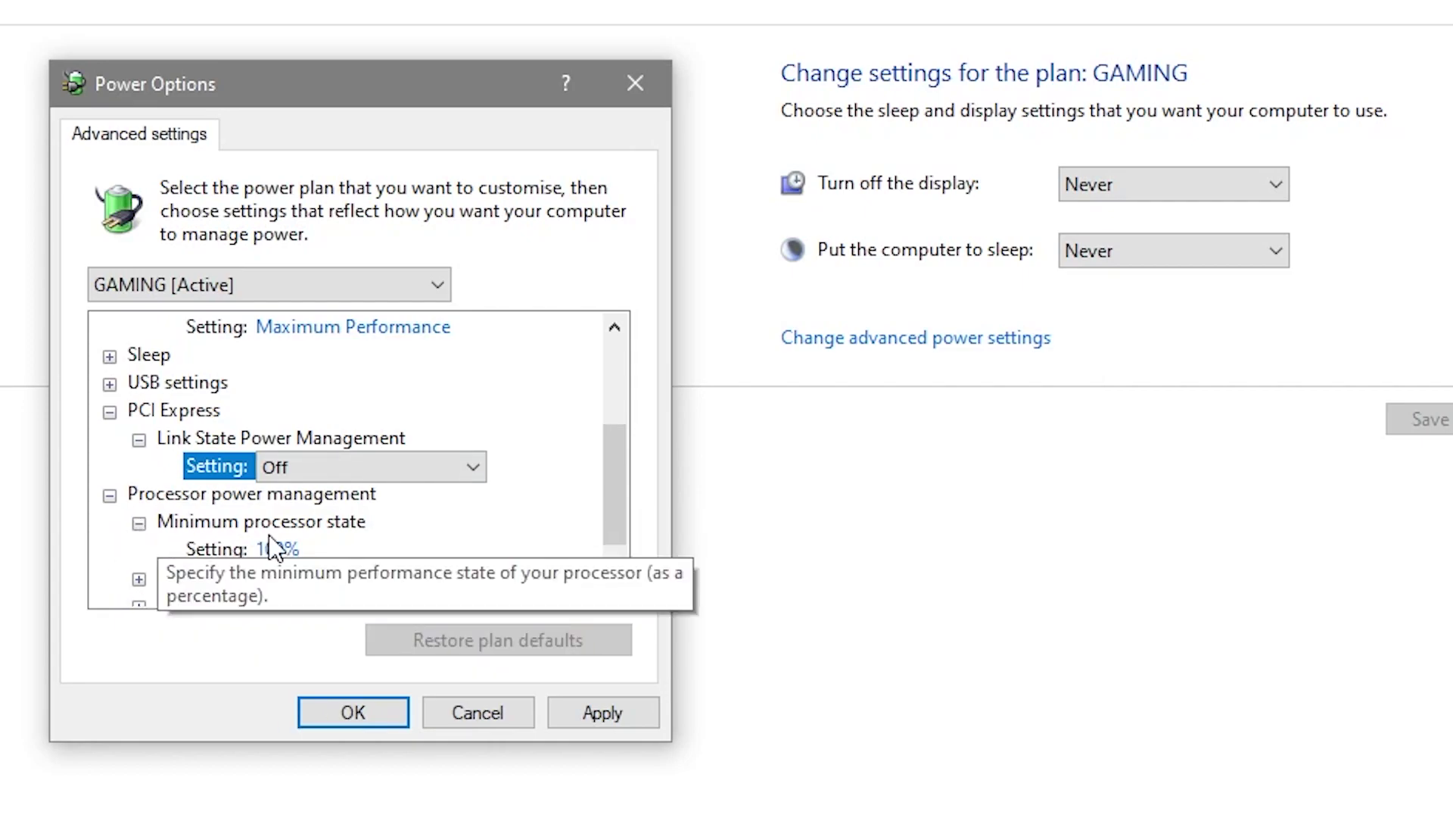
{"action": "scroll", "coordinate": [133, 605], "scroll_direction": "down", "scroll_amount": 1}
{"action": "left_click", "coordinate": [139, 578]}
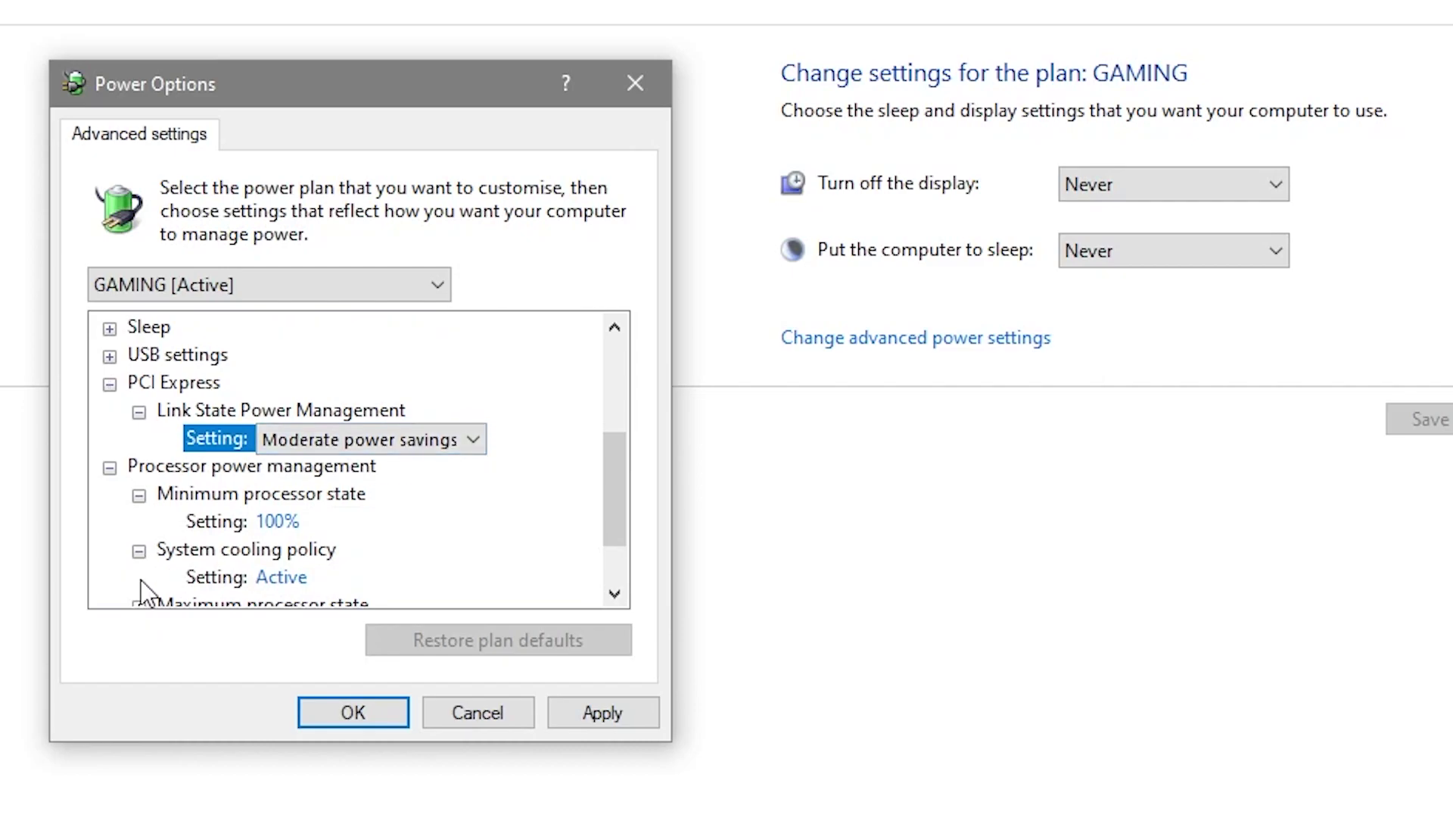
{"action": "scroll", "coordinate": [144, 576], "scroll_direction": "down", "scroll_amount": 1}
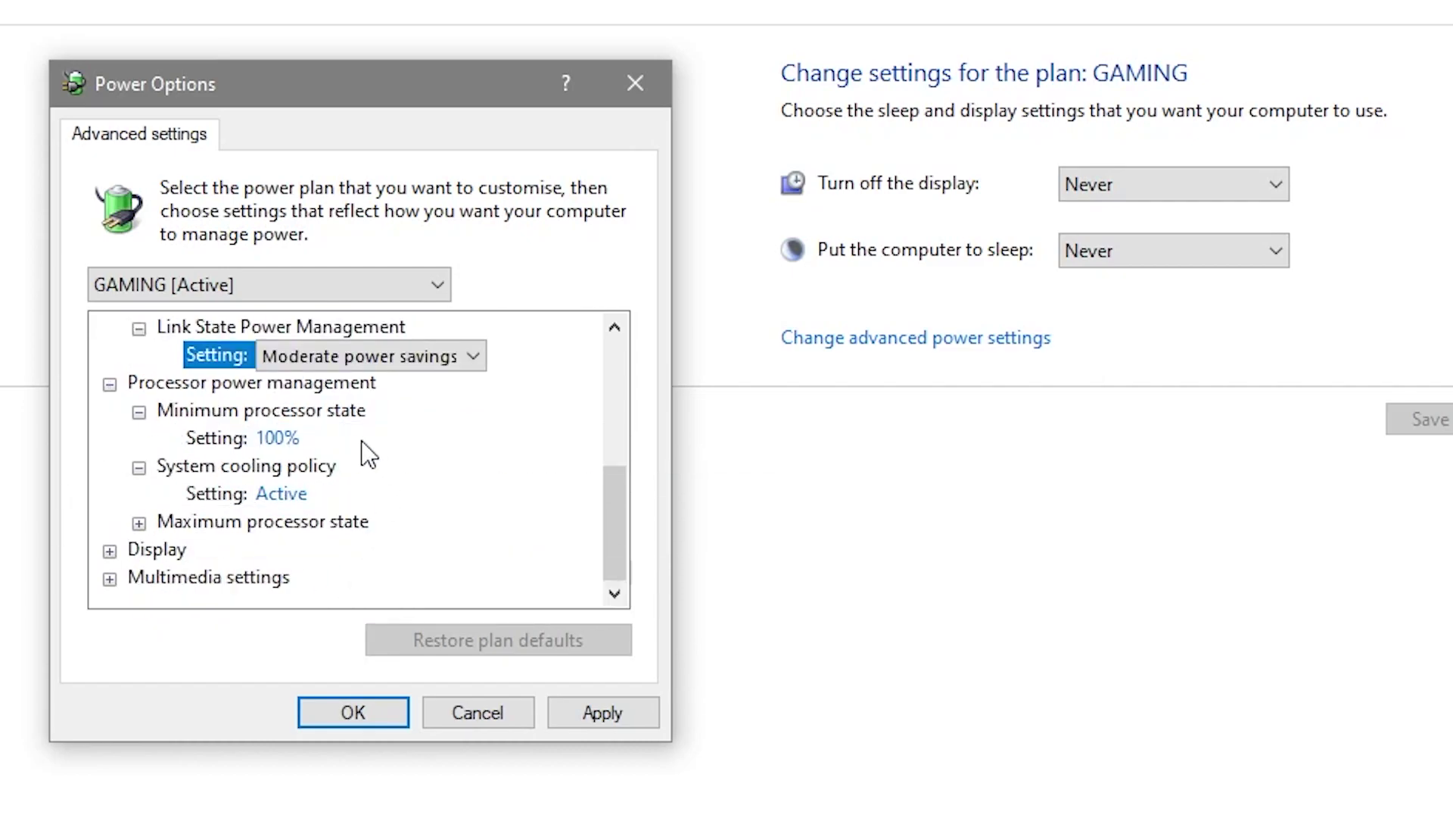
{"action": "left_click", "coordinate": [139, 522]}
{"action": "scroll", "coordinate": [449, 527], "scroll_direction": "down", "scroll_amount": 1}
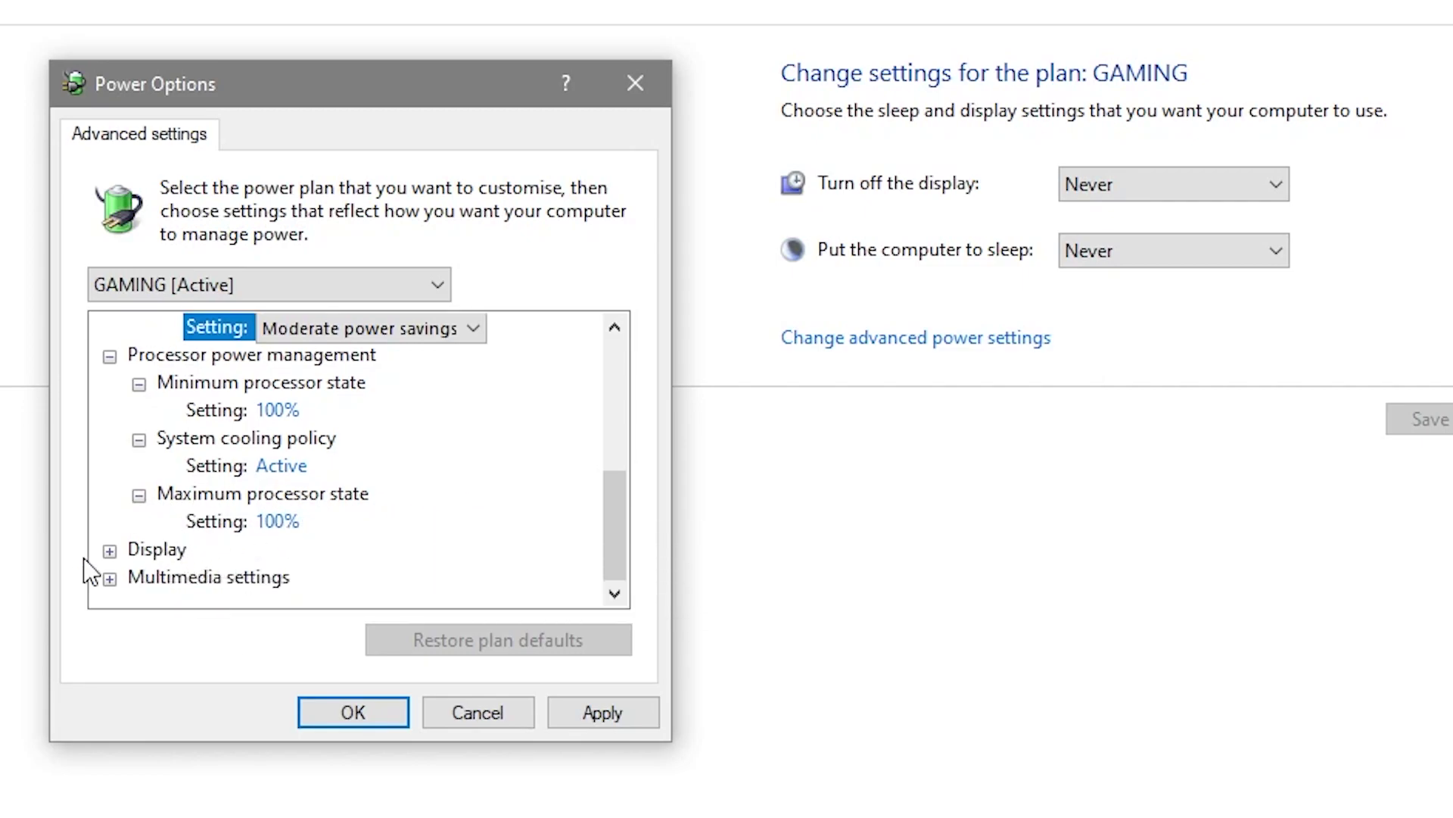
Step: Check the display-off and multimedia values, then apply and close the advanced settings
{"action": "left_click", "coordinate": [112, 550]}
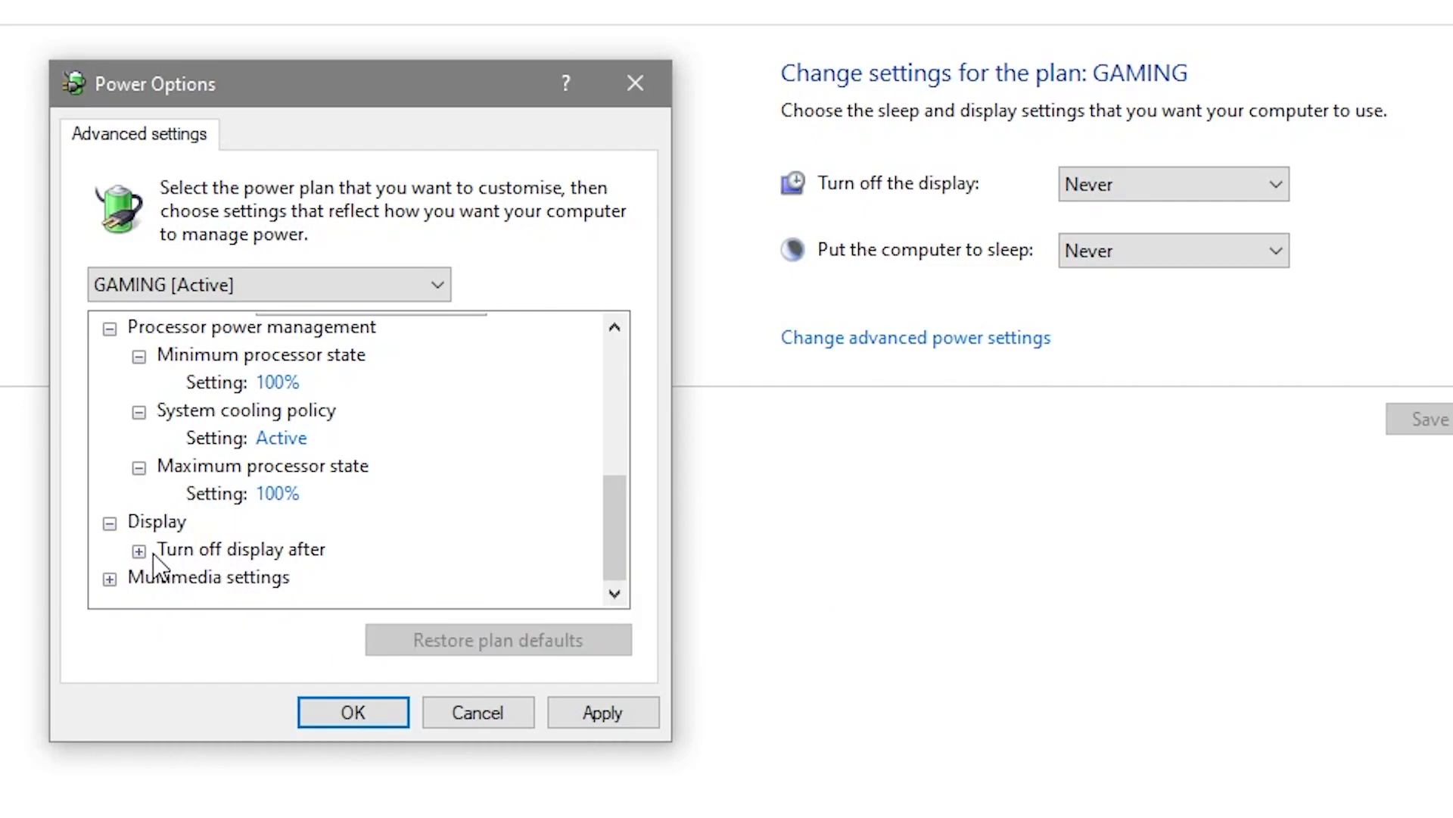
{"action": "left_click", "coordinate": [138, 551]}
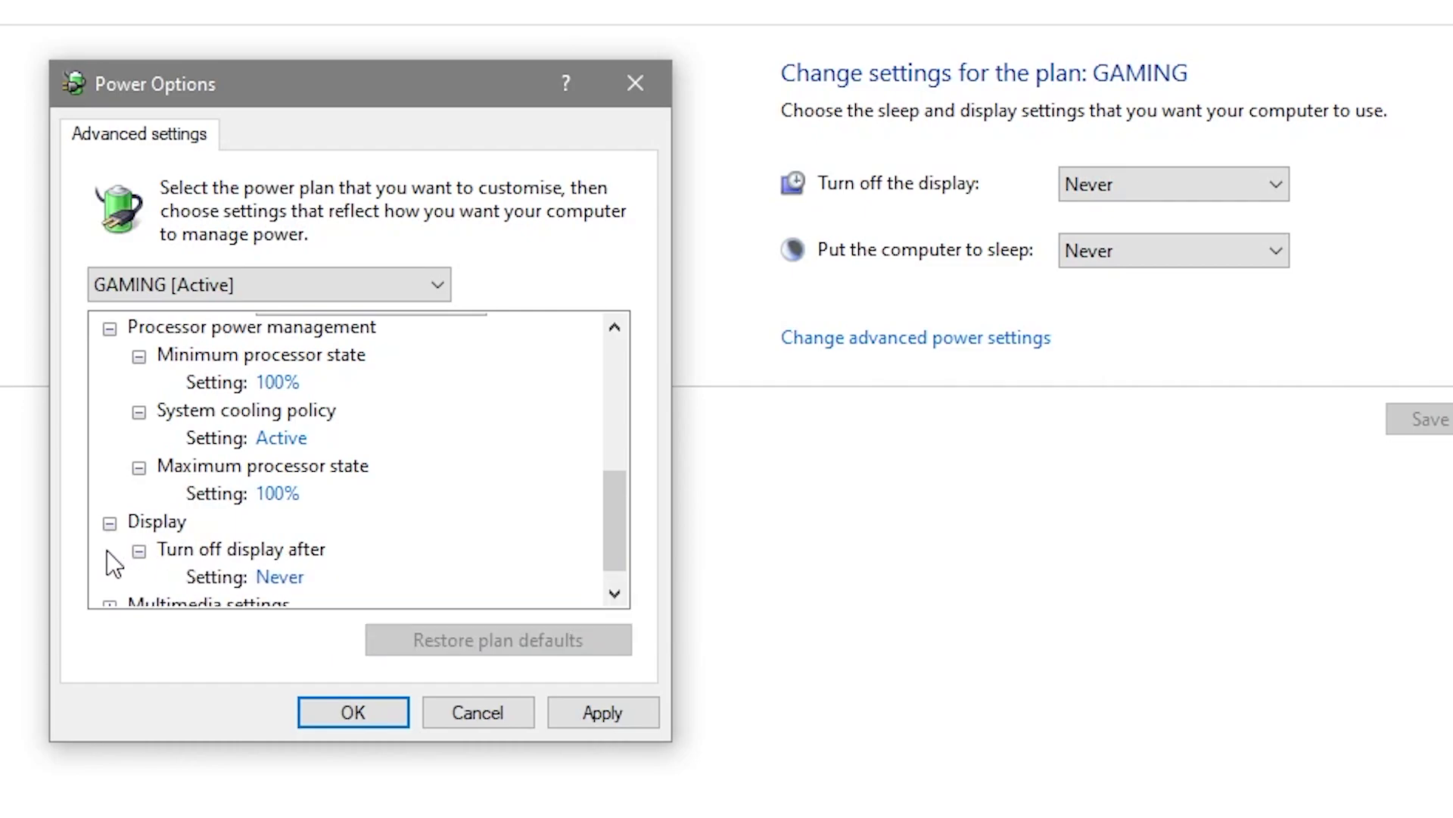
{"action": "left_click", "coordinate": [113, 594]}
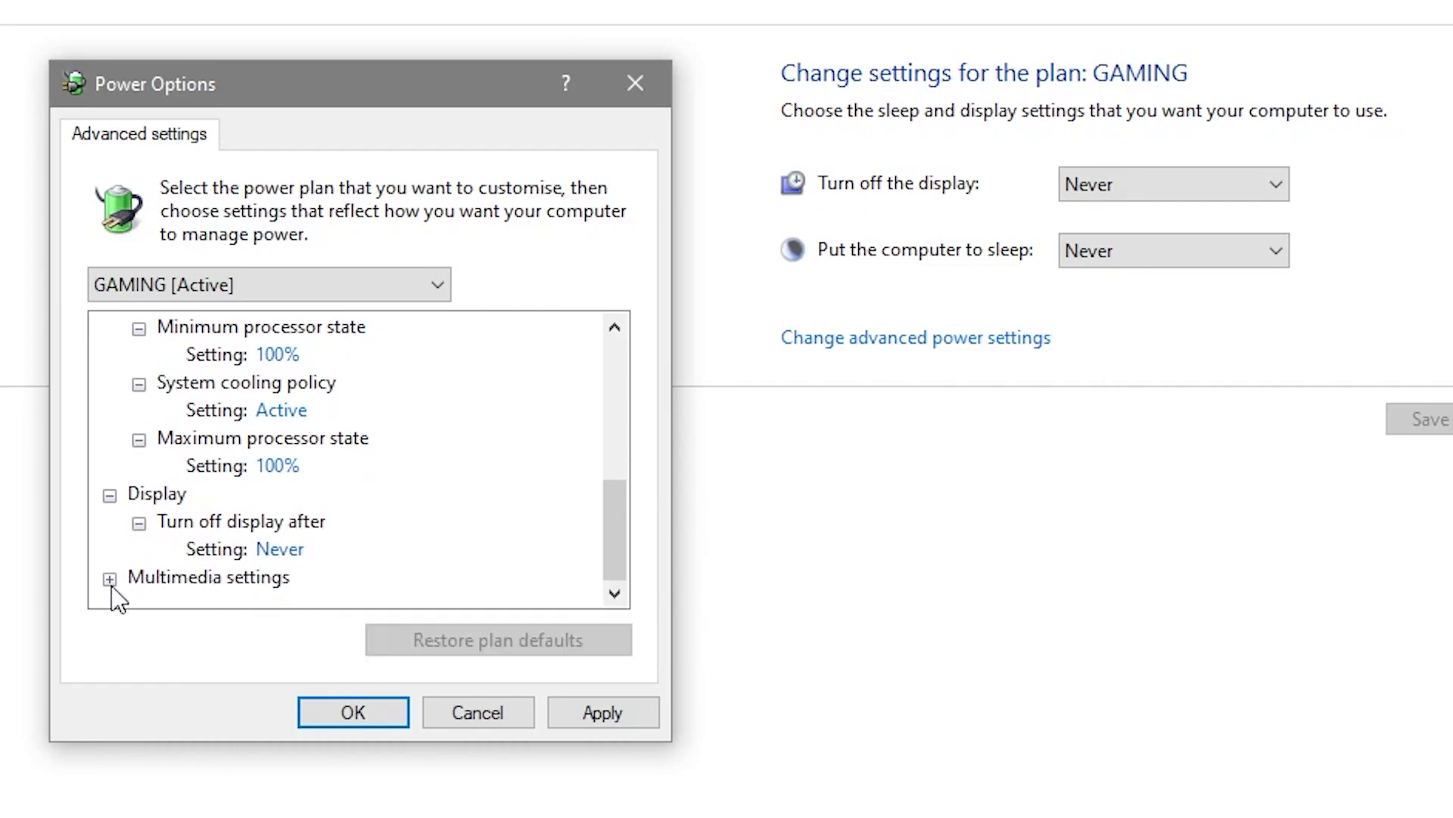
{"action": "left_click", "coordinate": [110, 580]}
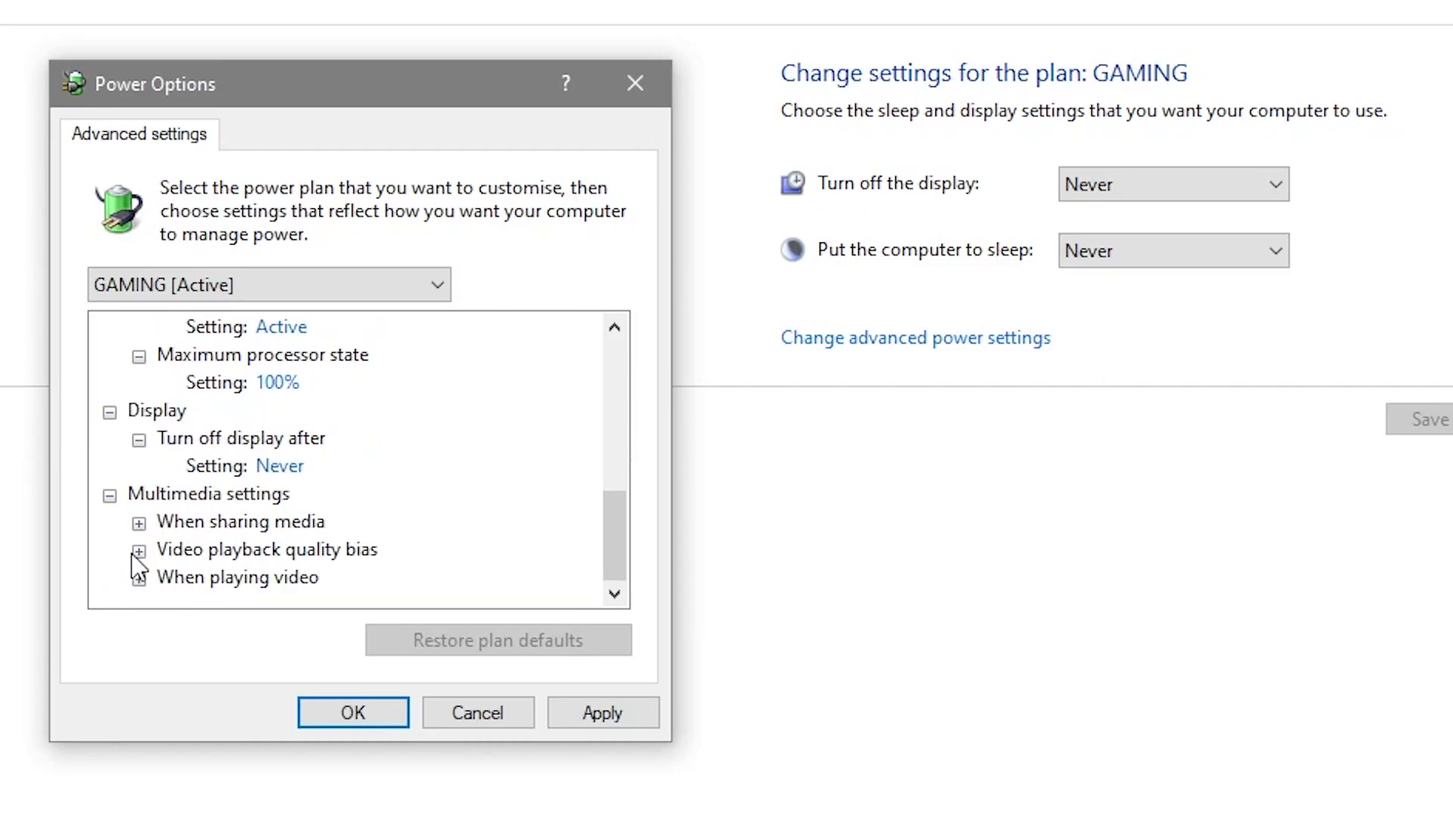
{"action": "left_click", "coordinate": [140, 523]}
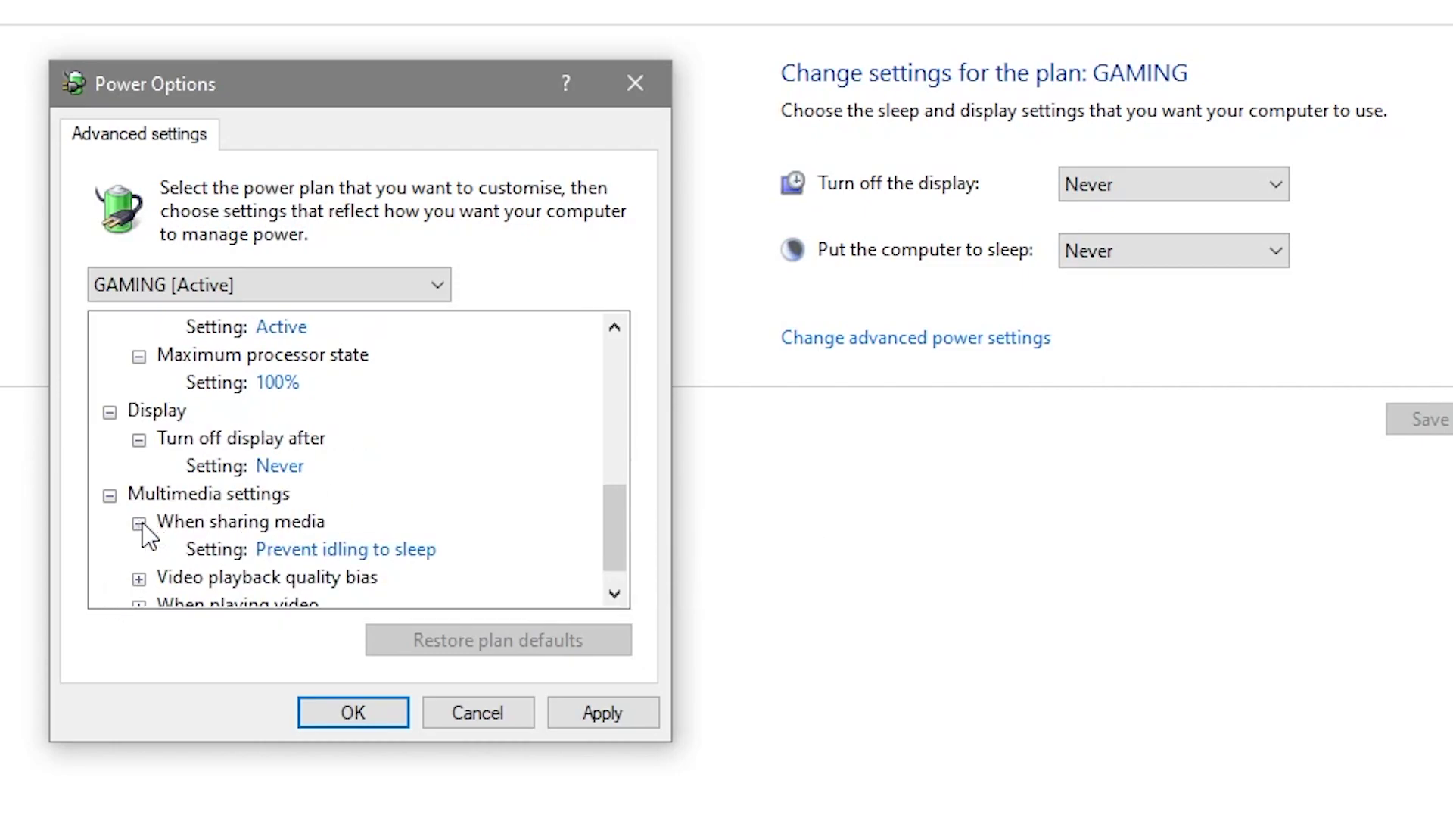
{"action": "left_click", "coordinate": [138, 577]}
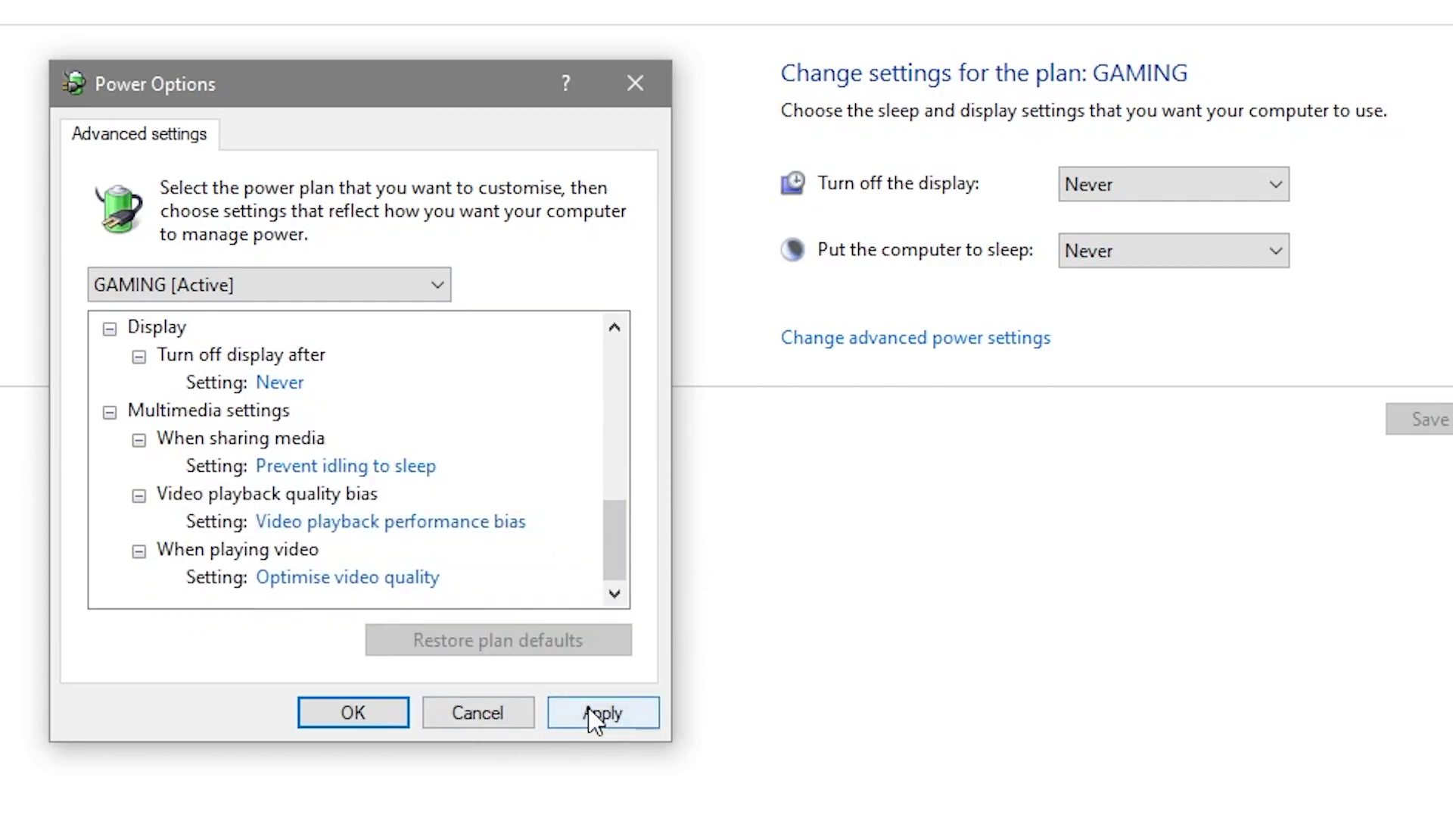
{"action": "left_click", "coordinate": [656, 715]}
{"action": "left_click", "coordinate": [374, 718]}
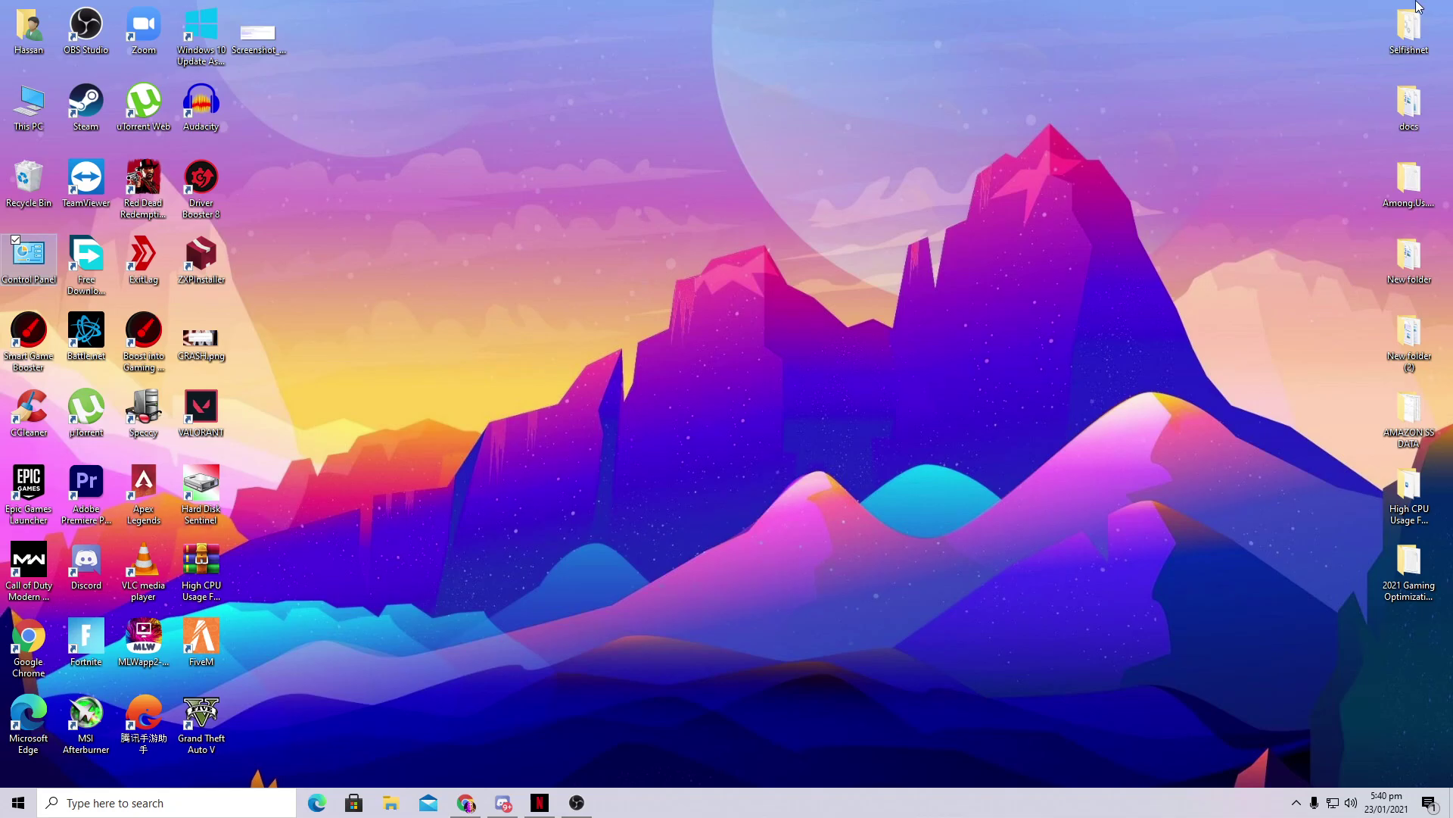
Step: Open This PC's properties and then its Advanced system settings
{"action": "right_click", "coordinate": [15, 111]}
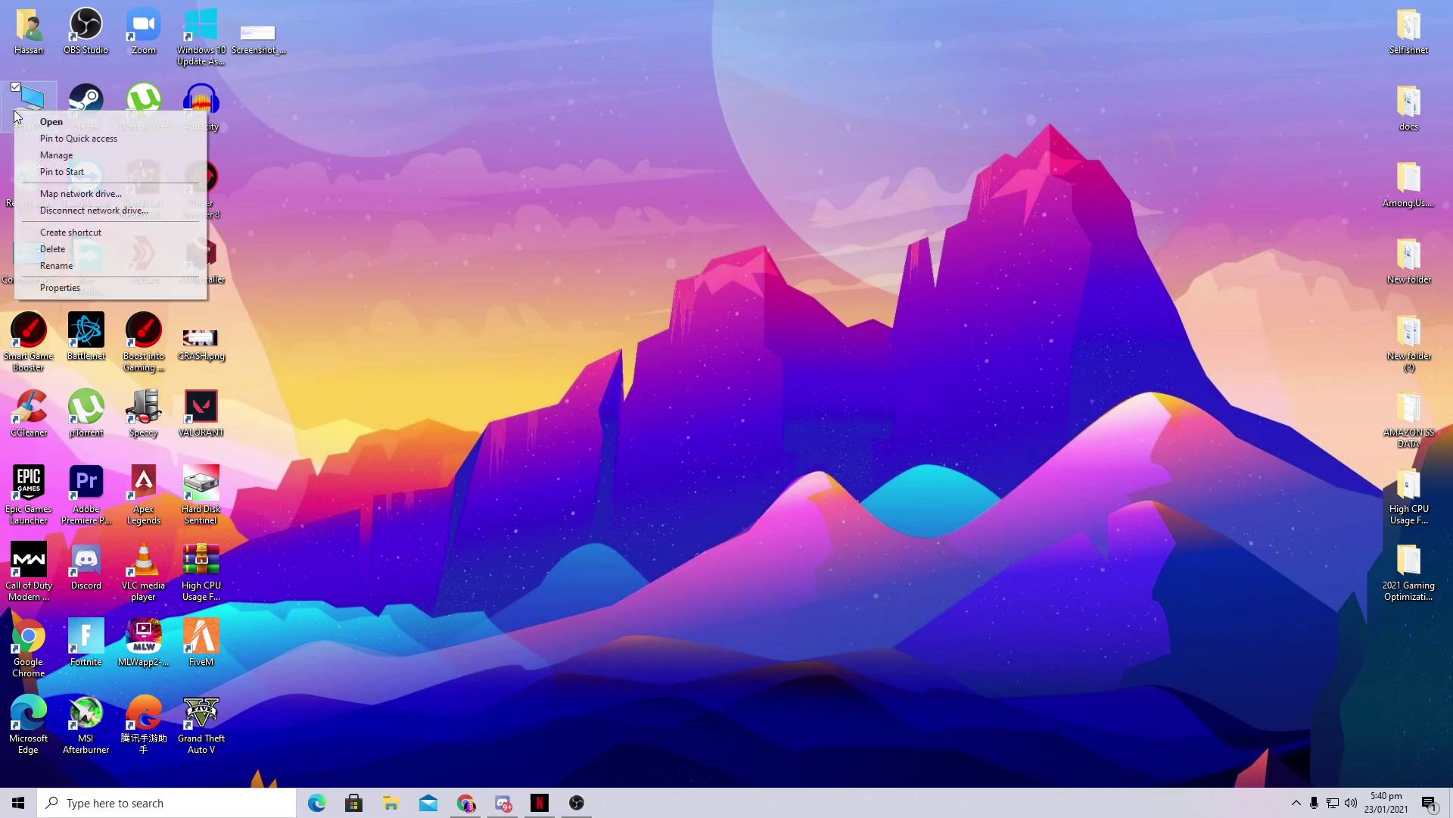
{"action": "left_click", "coordinate": [61, 288]}
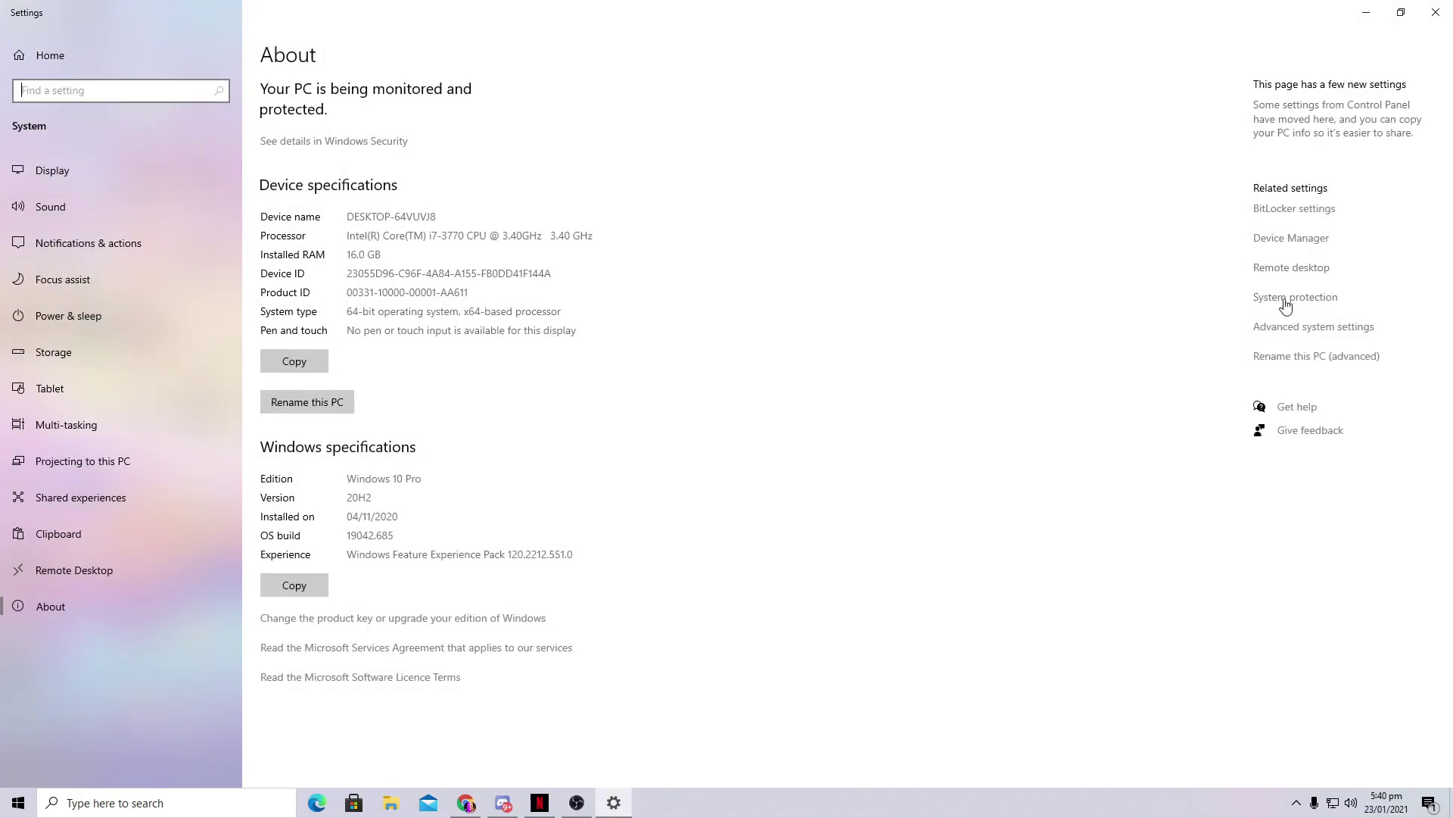
{"action": "left_click", "coordinate": [1301, 333]}
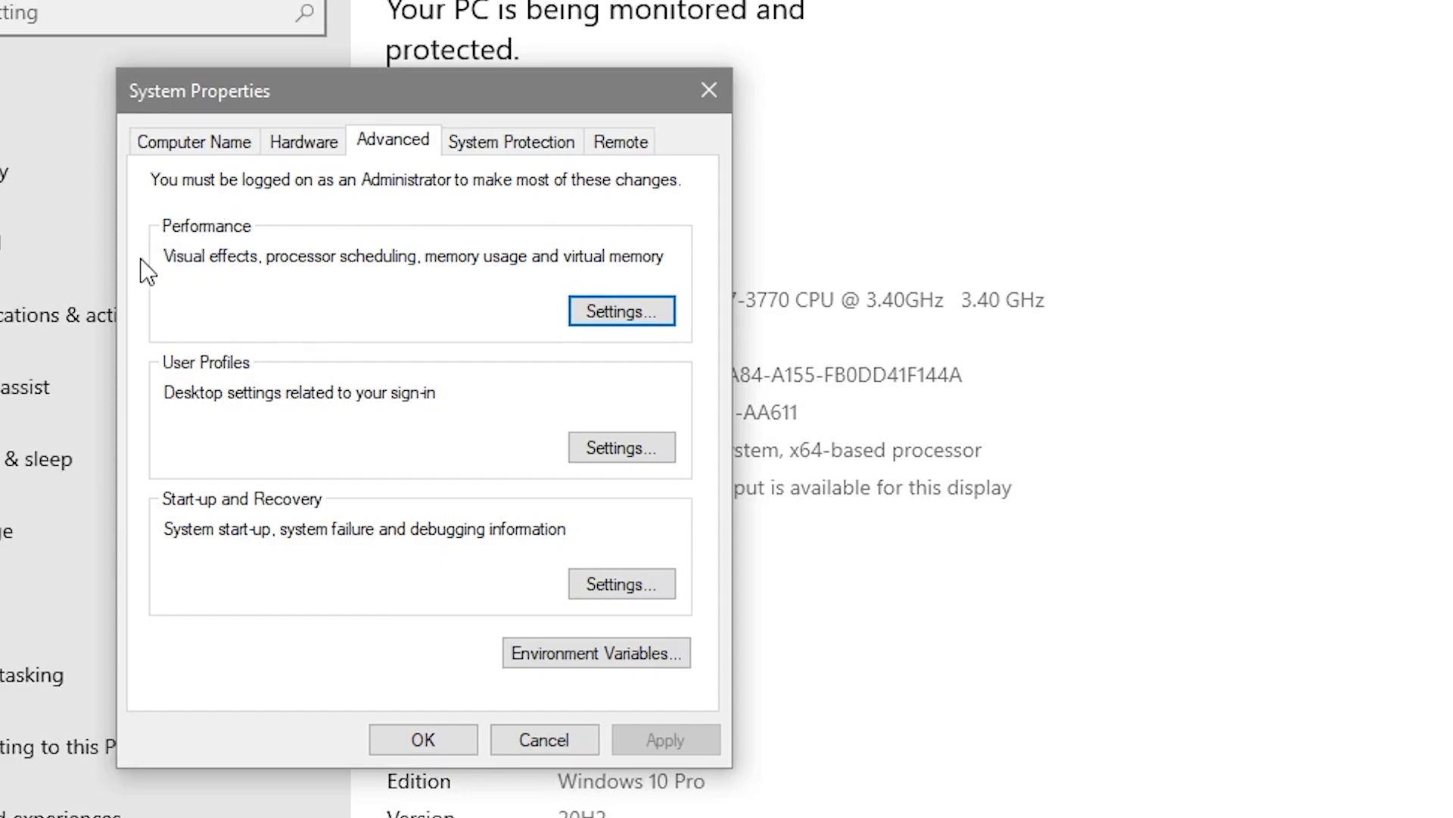
Step: Adjust for best performance, keeping only thumbnails, pointer shadows and smooth screen font edges
{"action": "left_click", "coordinate": [643, 316]}
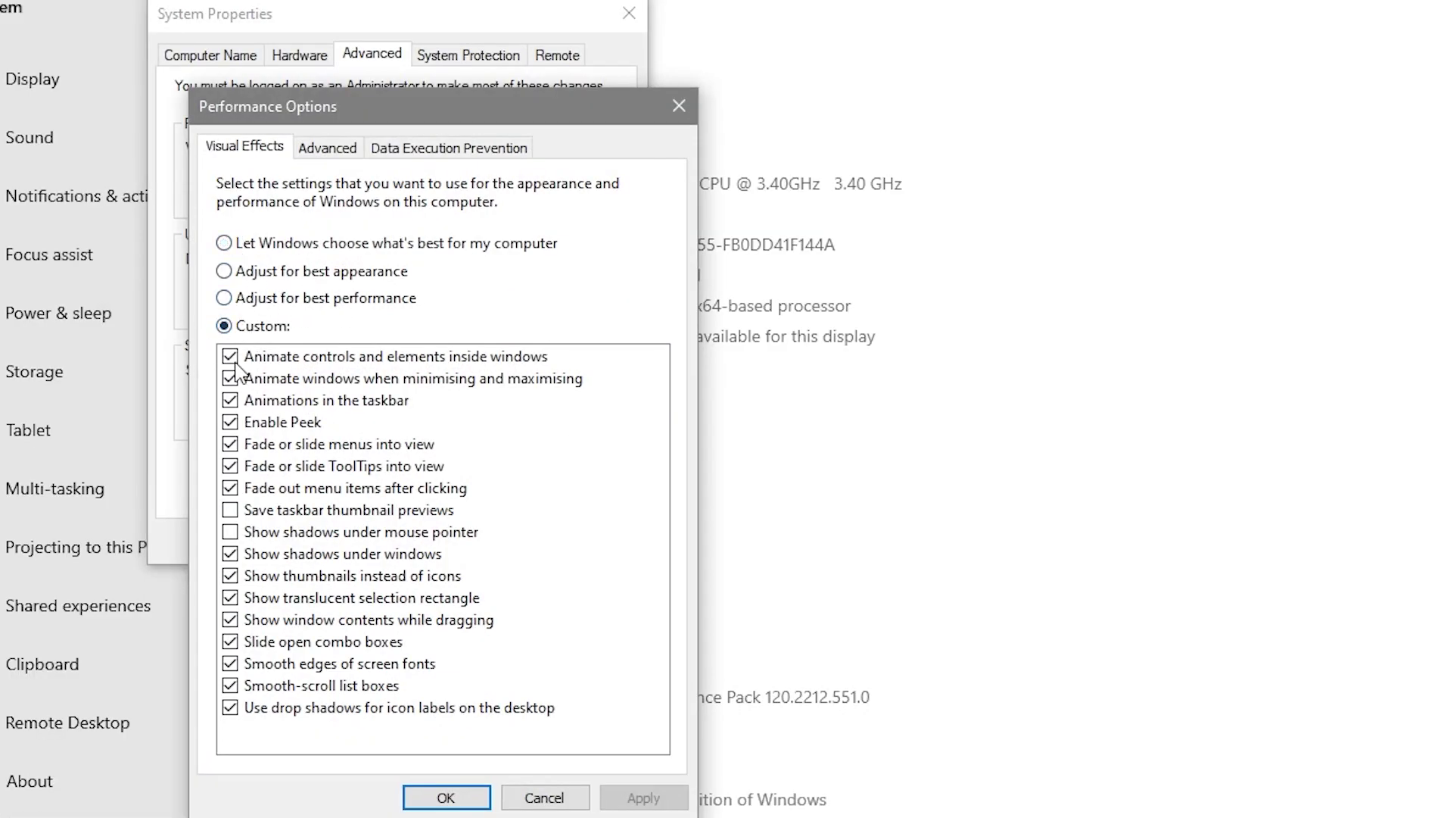
{"action": "left_click", "coordinate": [247, 300]}
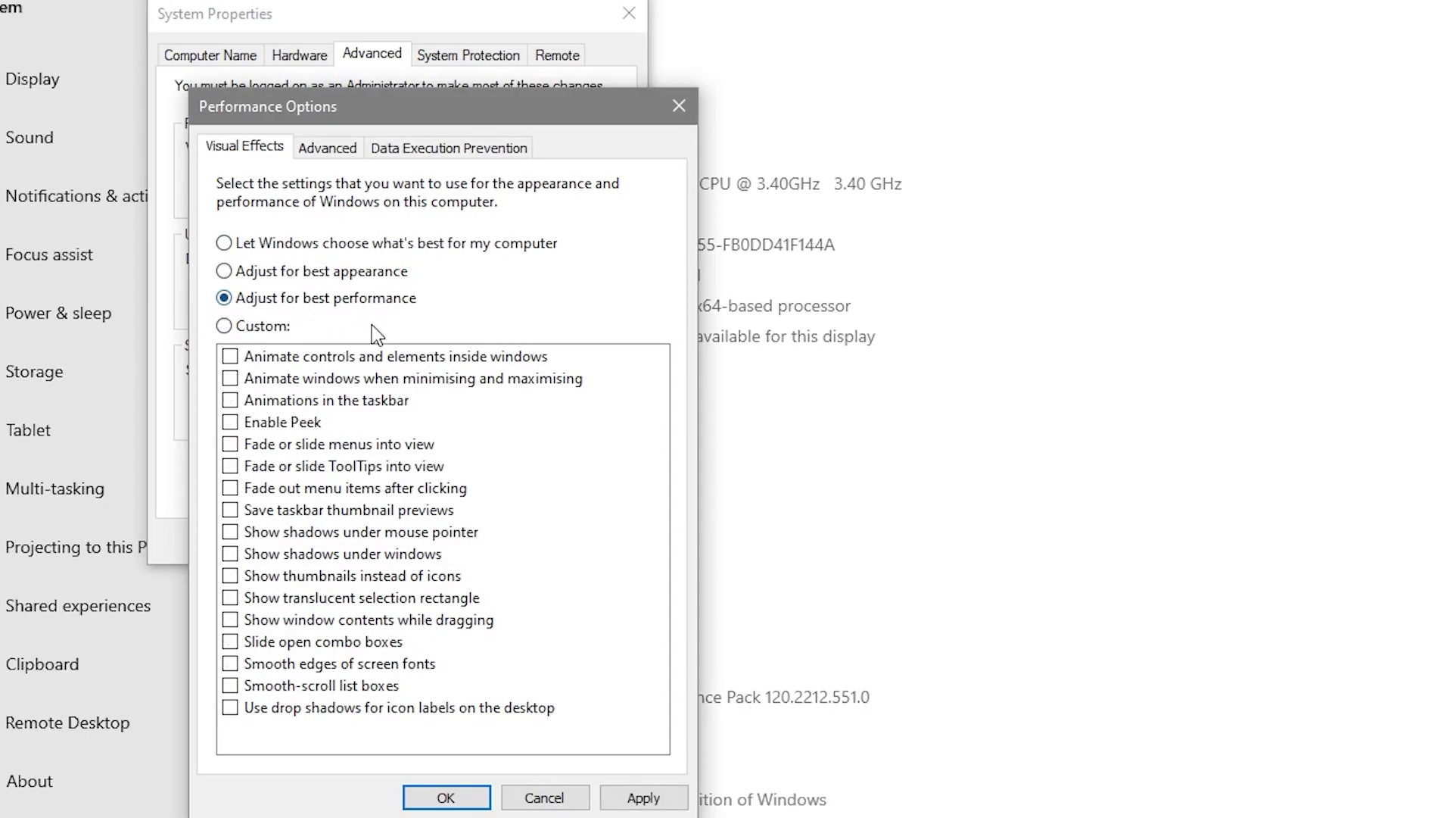
{"action": "left_click", "coordinate": [247, 585]}
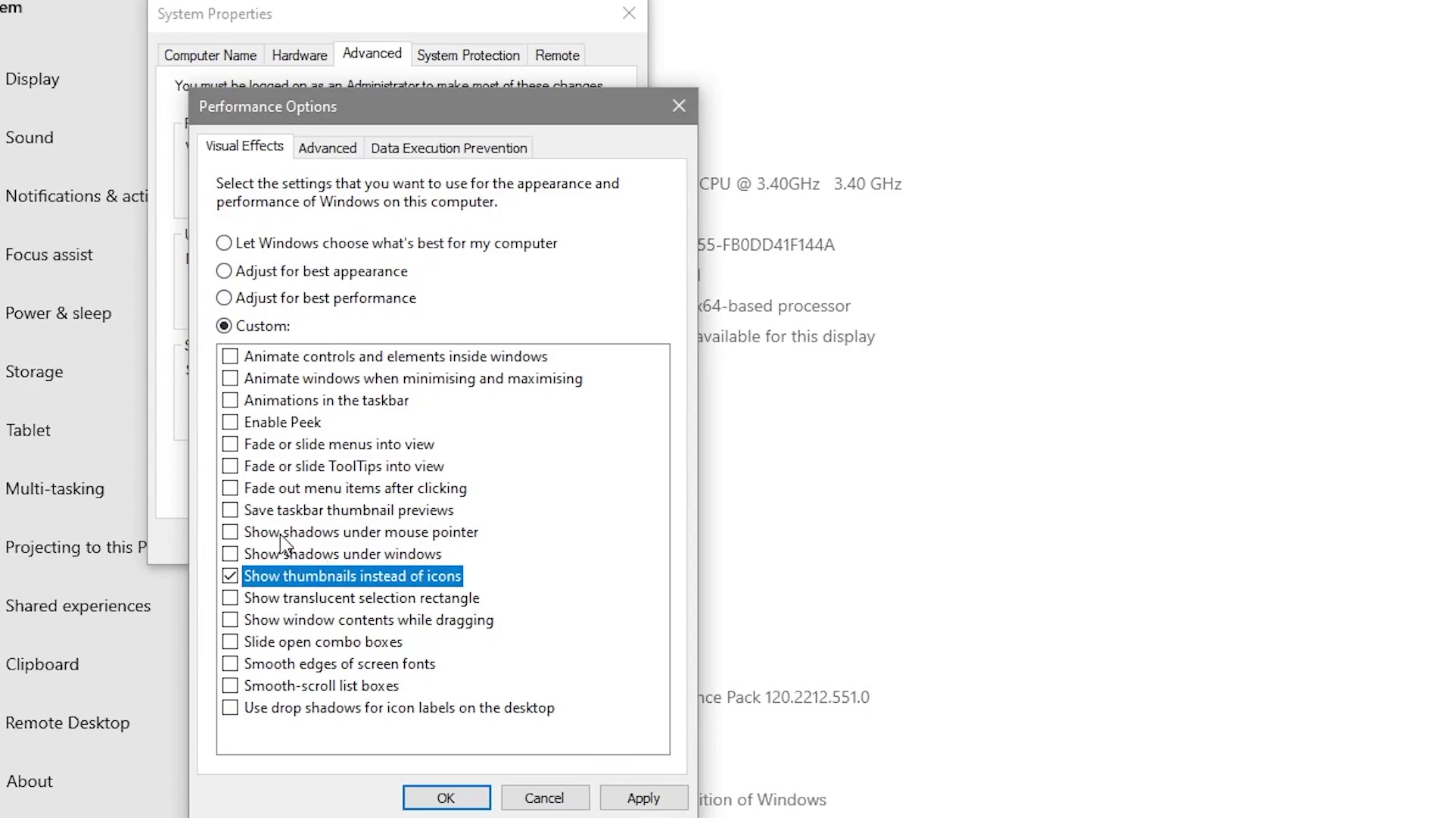
{"action": "left_click", "coordinate": [240, 531]}
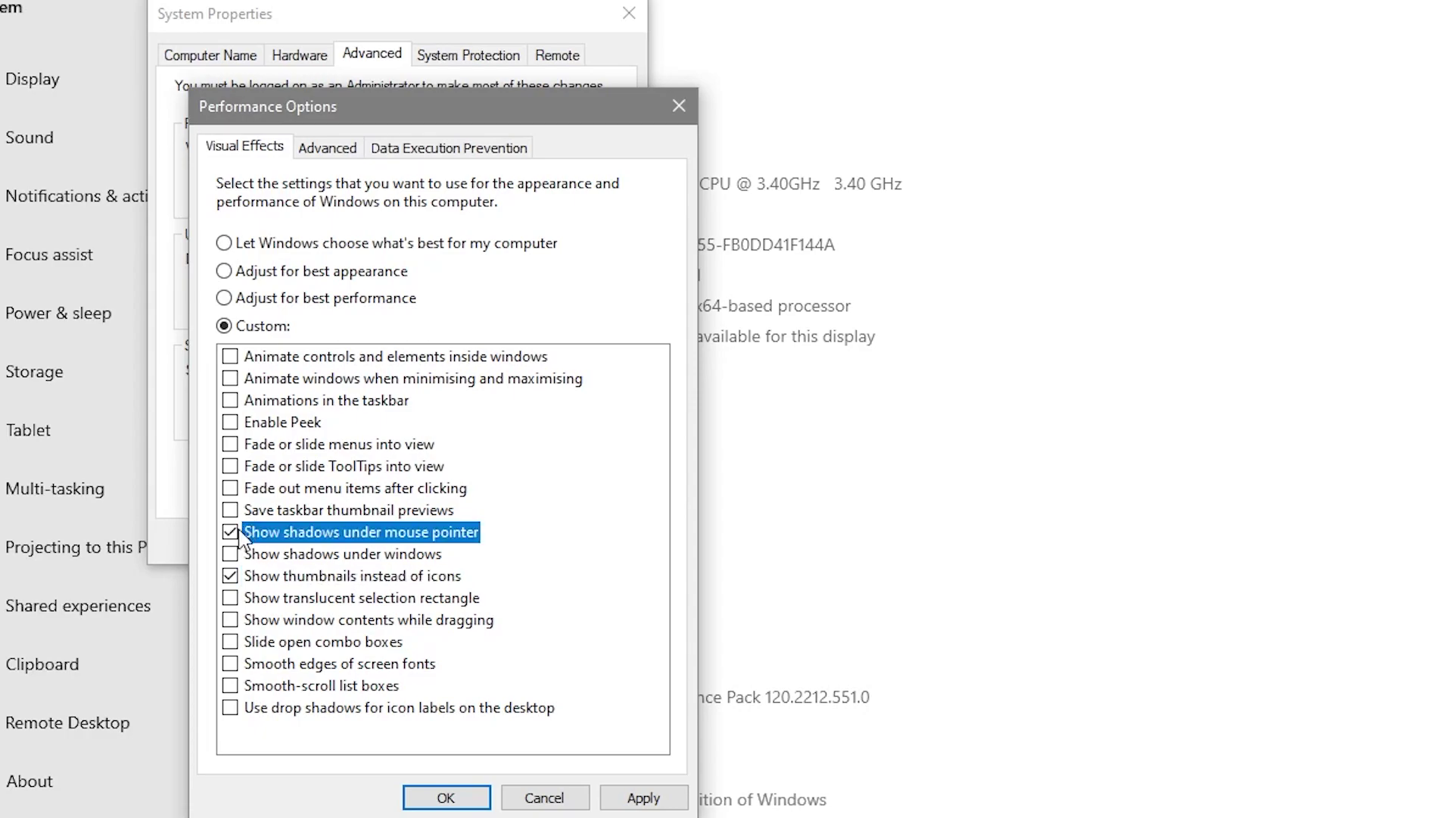
{"action": "left_click", "coordinate": [266, 665]}
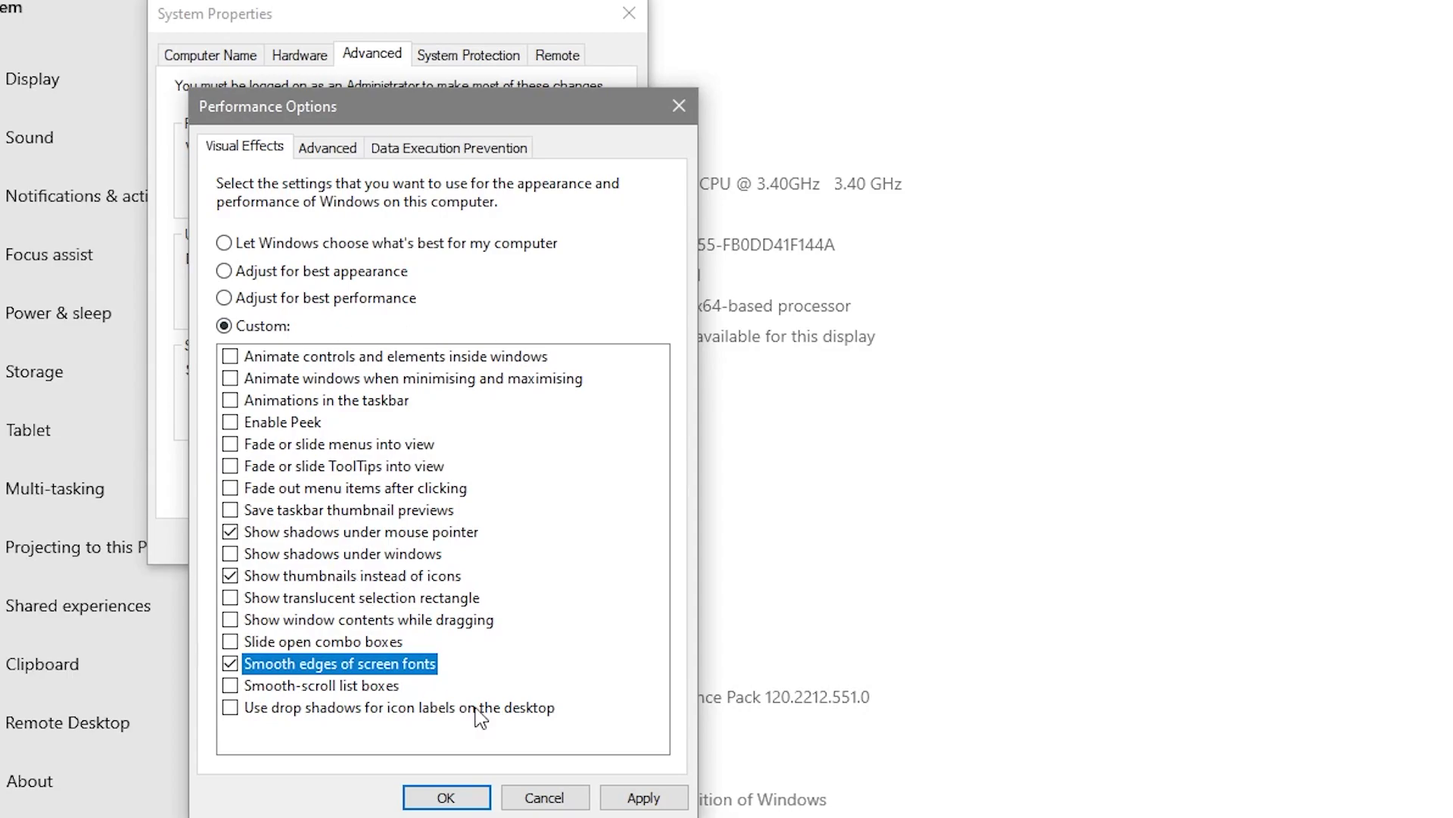
{"action": "left_click", "coordinate": [643, 797]}
{"action": "left_click", "coordinate": [326, 151]}
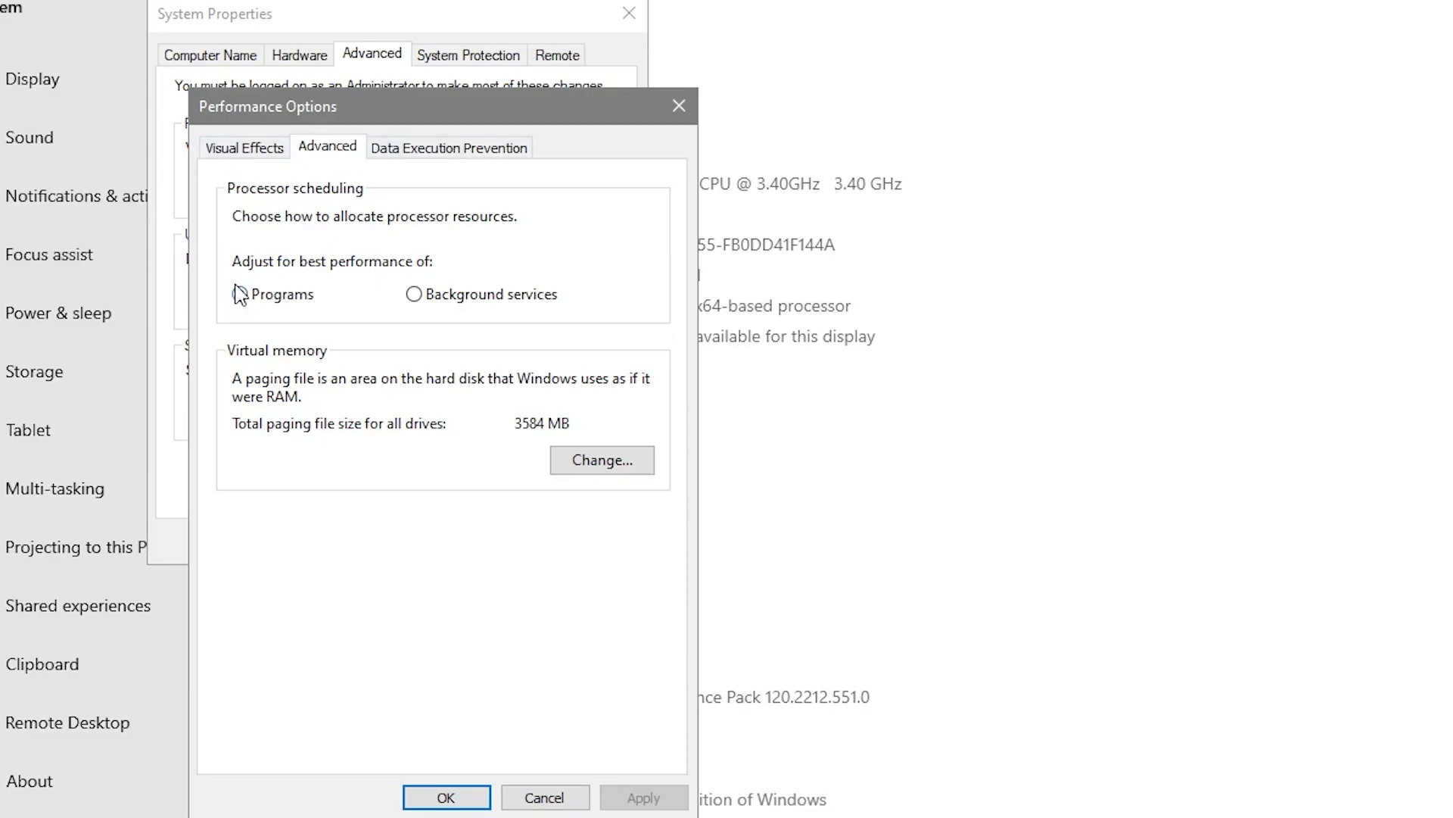
Step: Turn off automatic paging file management for all drives in Virtual Memory
{"action": "left_click", "coordinate": [603, 464]}
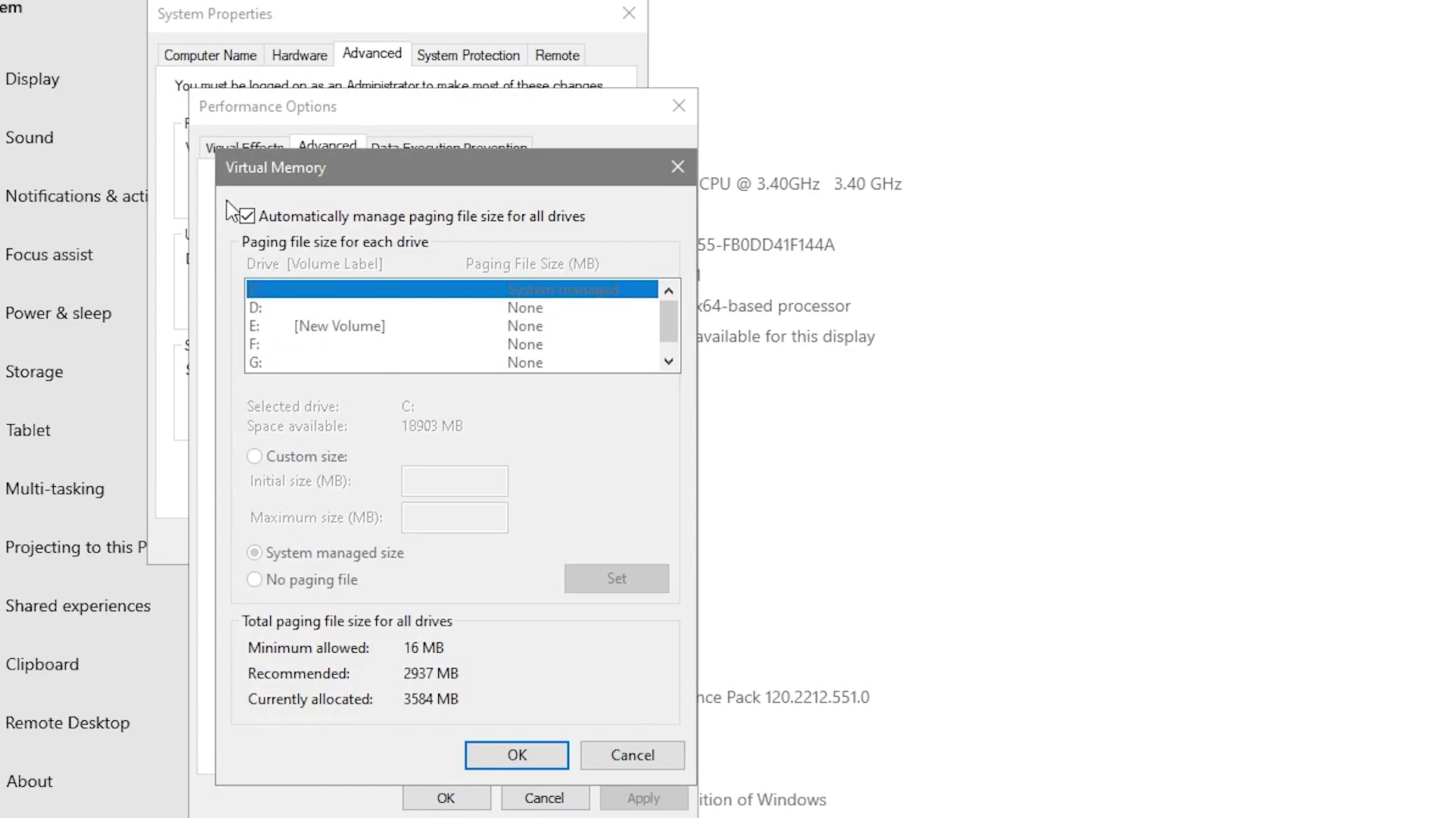
{"action": "left_click", "coordinate": [248, 219]}
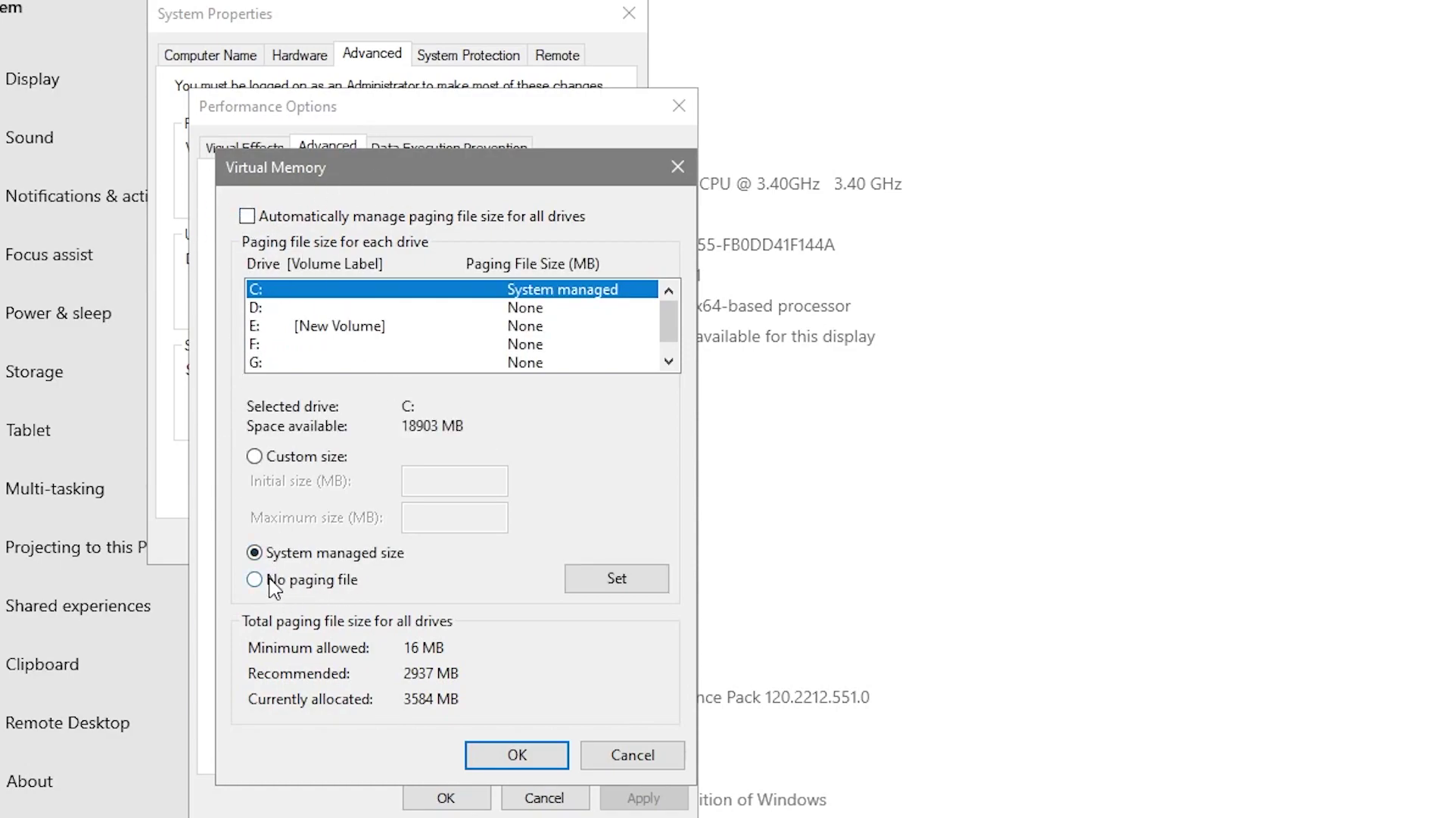
{"action": "left_click", "coordinate": [518, 754]}
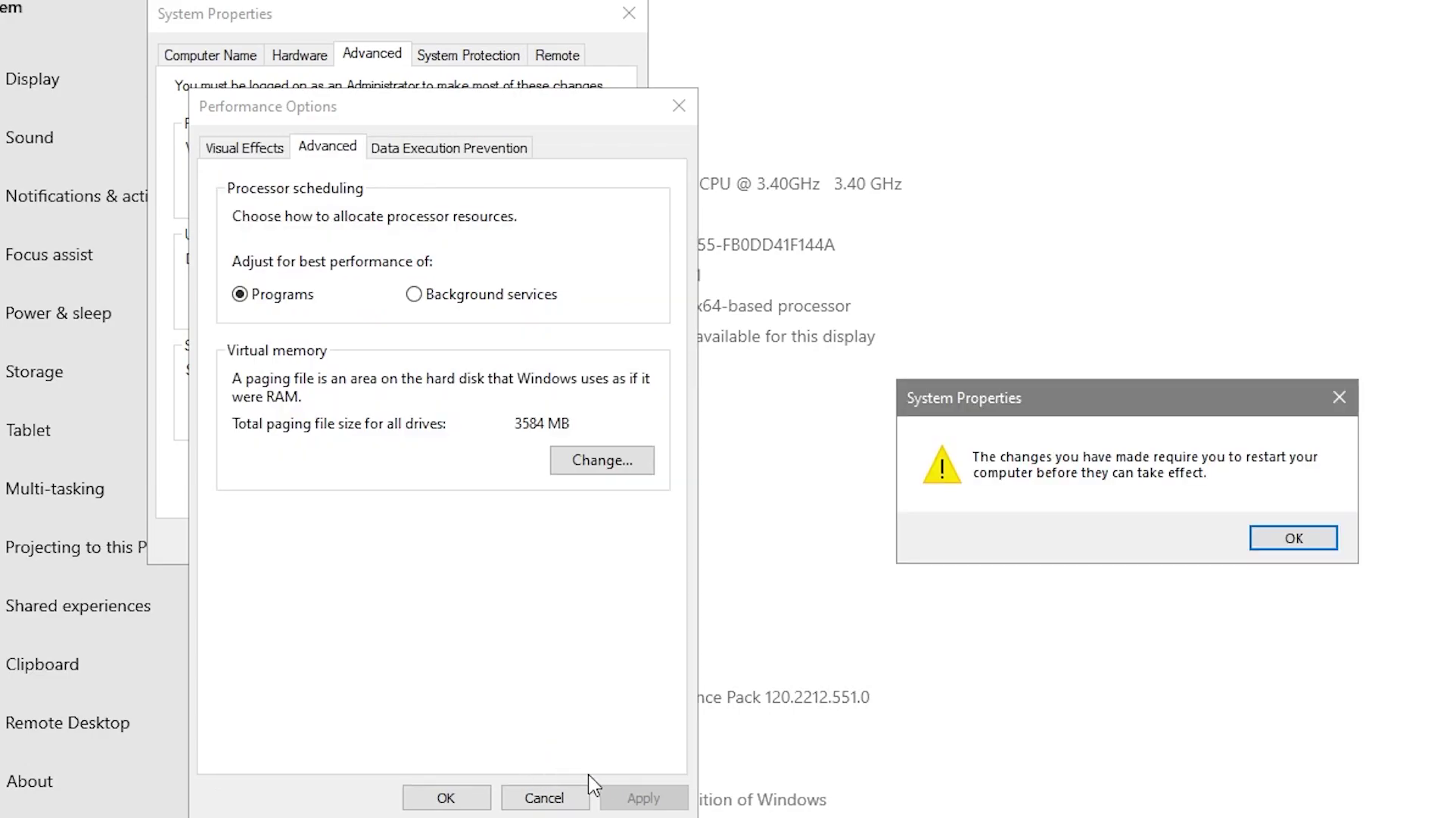
{"action": "left_click", "coordinate": [1275, 542]}
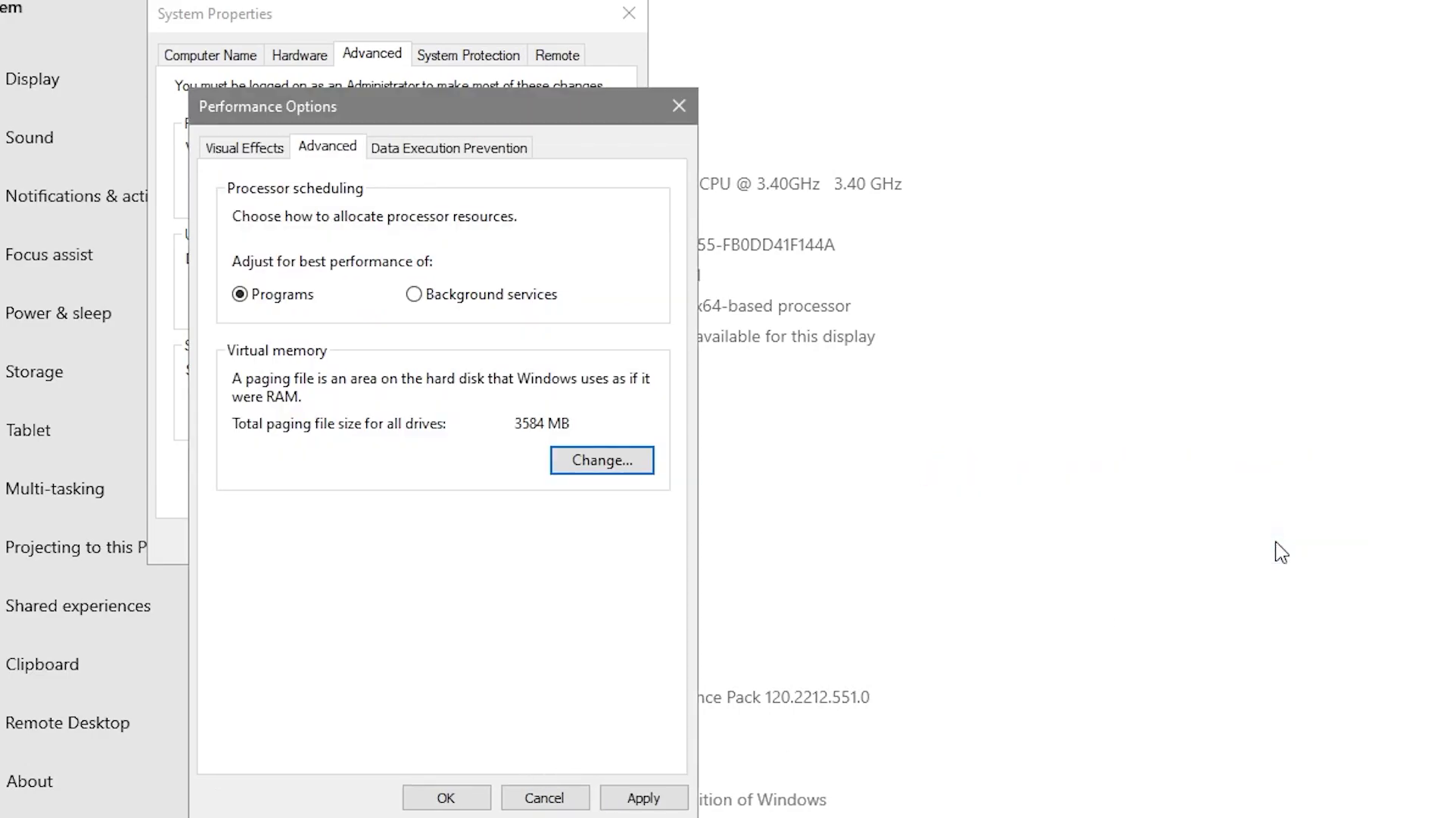
Step: Apply the performance options, choose Restart Later, and close Settings
{"action": "left_click", "coordinate": [678, 795]}
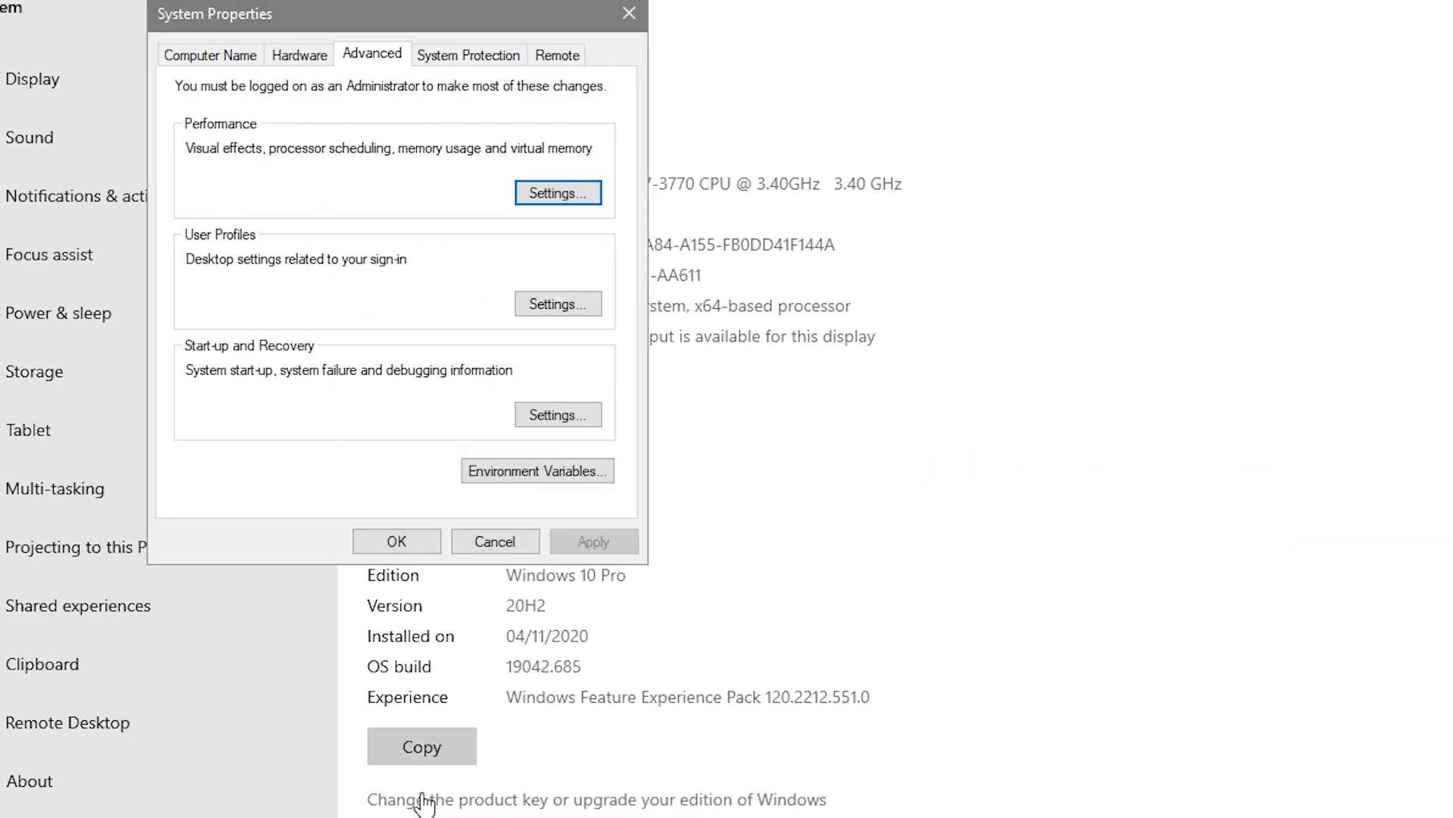
{"action": "left_click", "coordinate": [397, 541]}
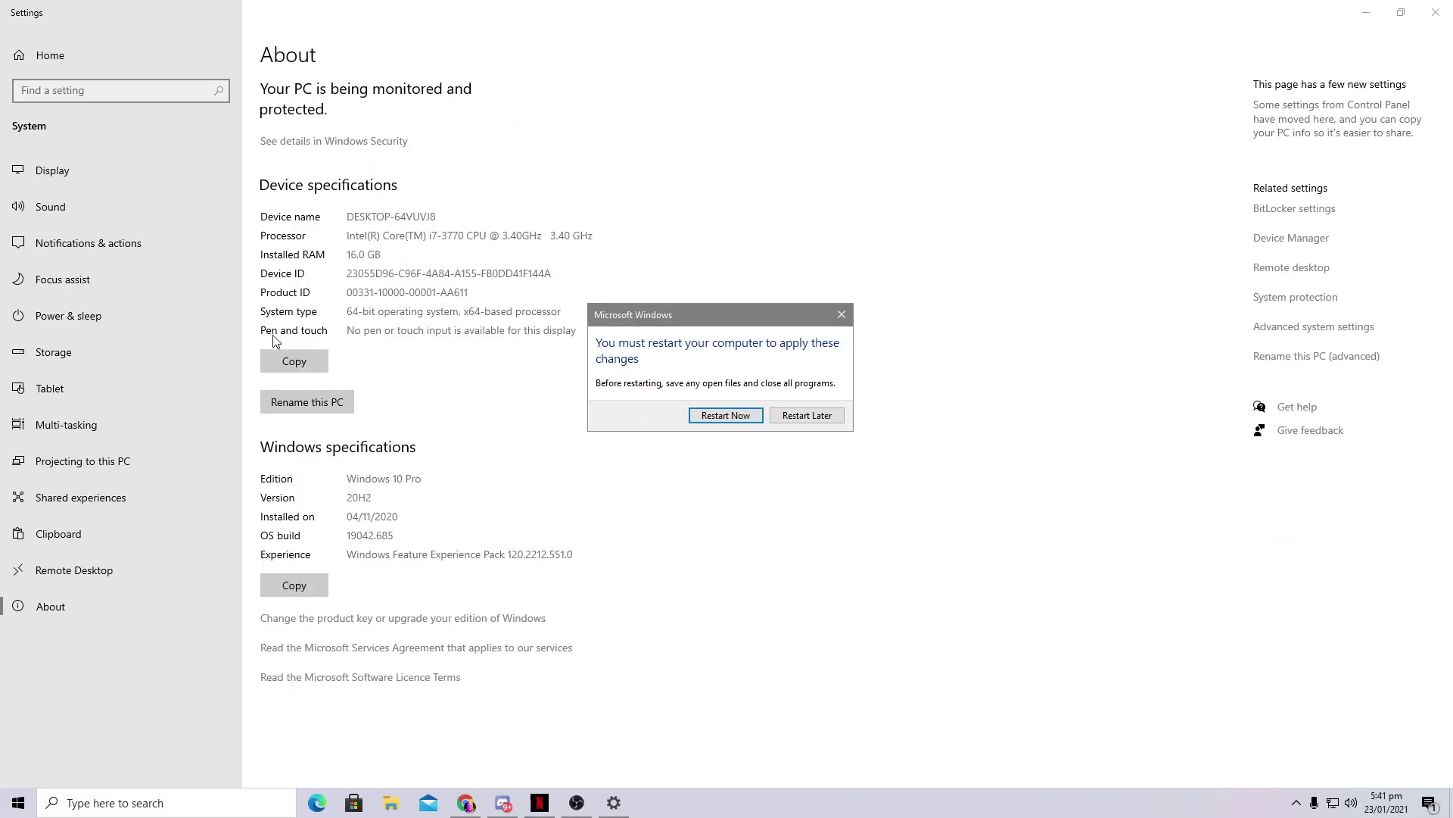
{"action": "left_click", "coordinate": [810, 416]}
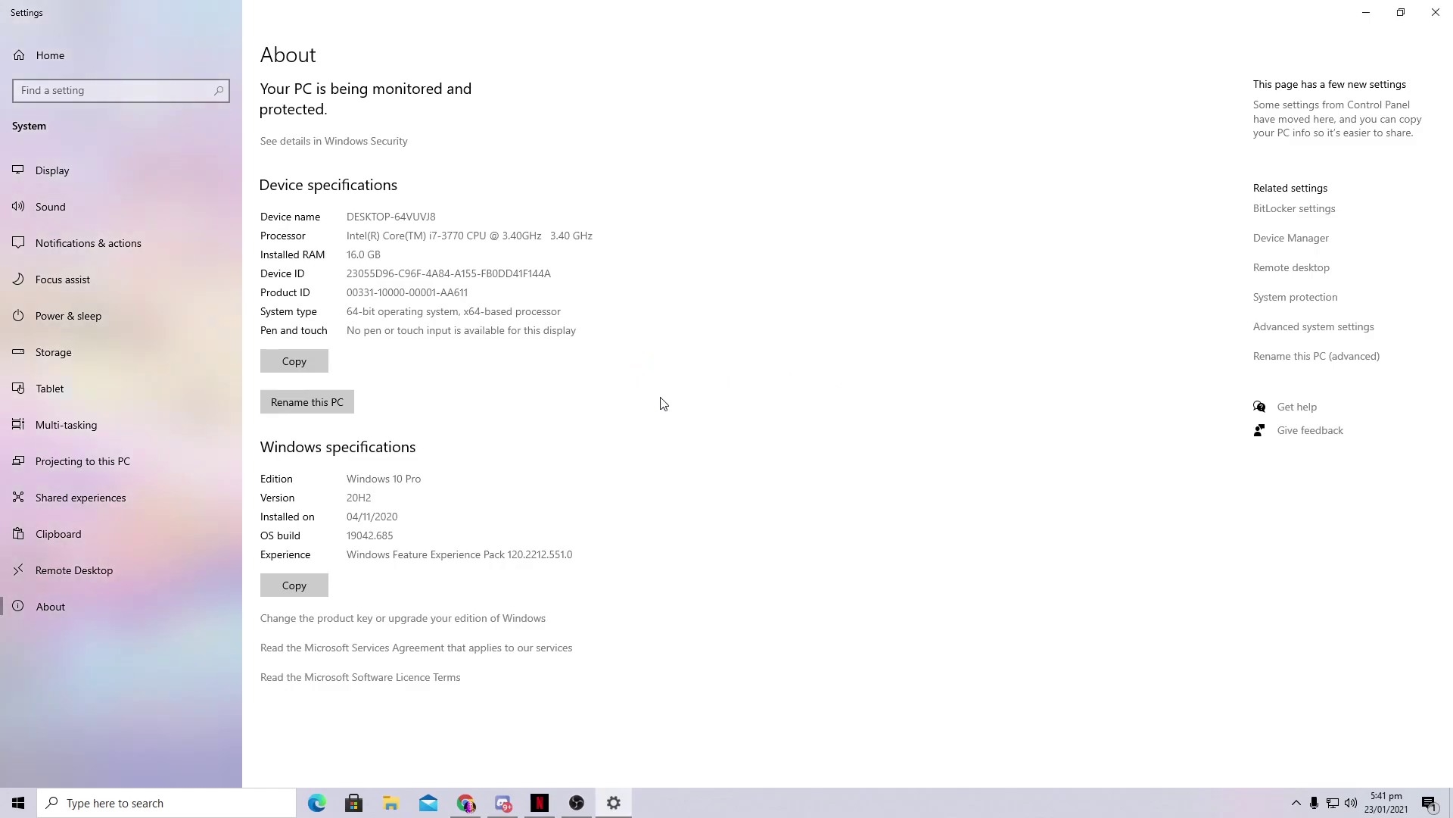
{"action": "left_click", "coordinate": [1436, 12]}
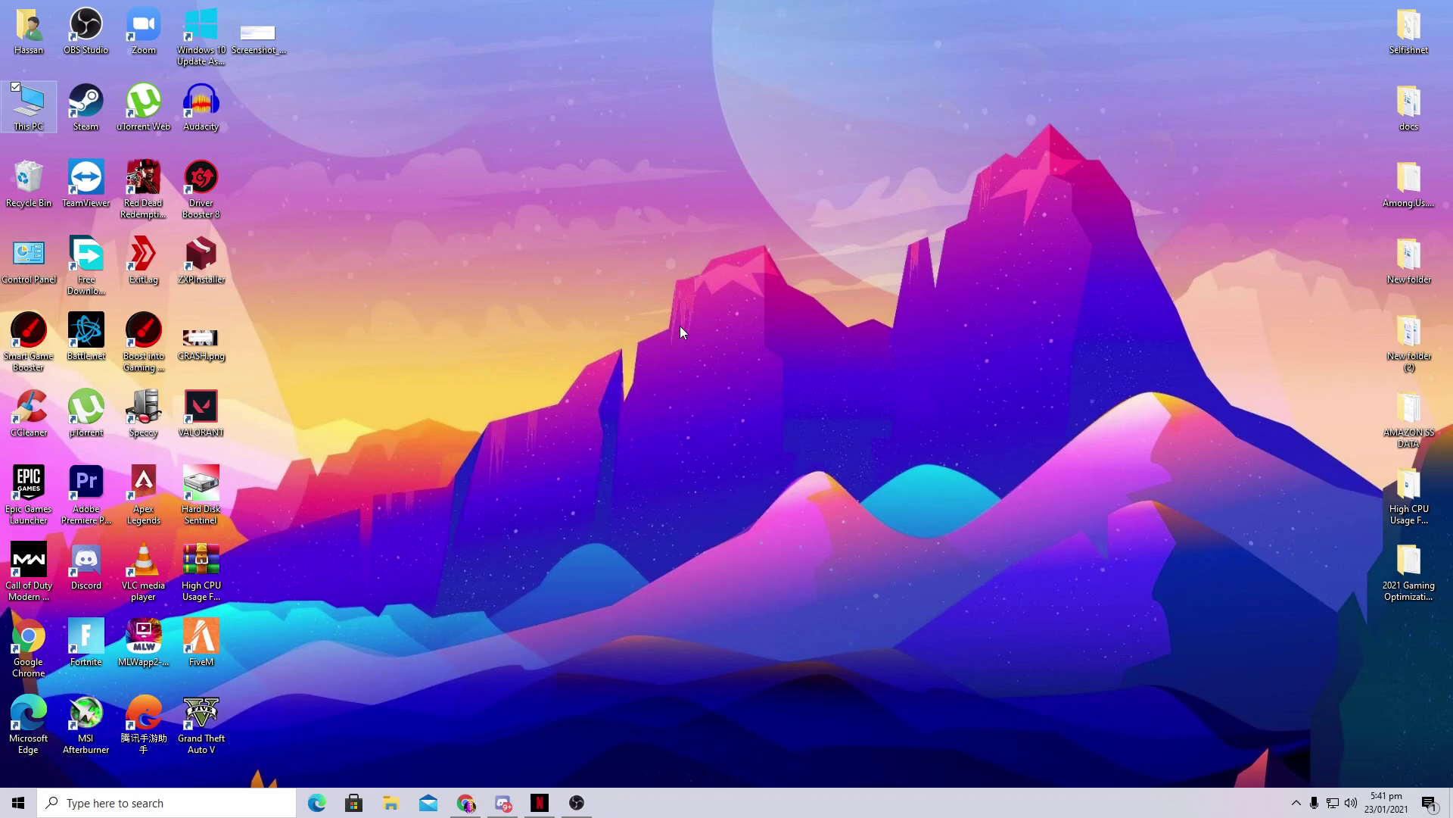
Step: Move the 2021 Gaming Optimization Pack folder to mid-desktop and open it
{"action": "left_click_drag", "start_coordinate": [1400, 564], "coordinate": [534, 342]}
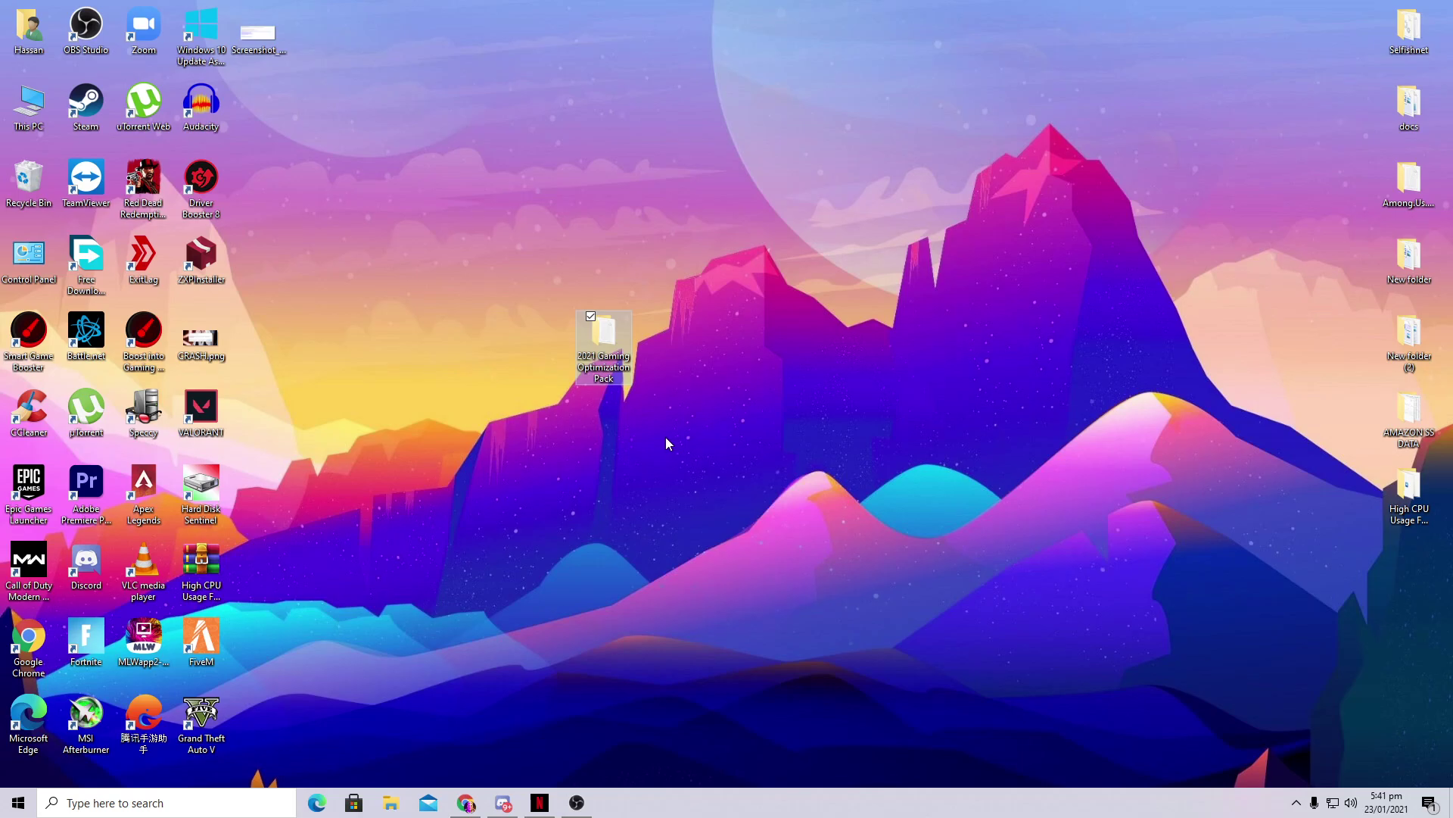
{"action": "double_click", "coordinate": [595, 327]}
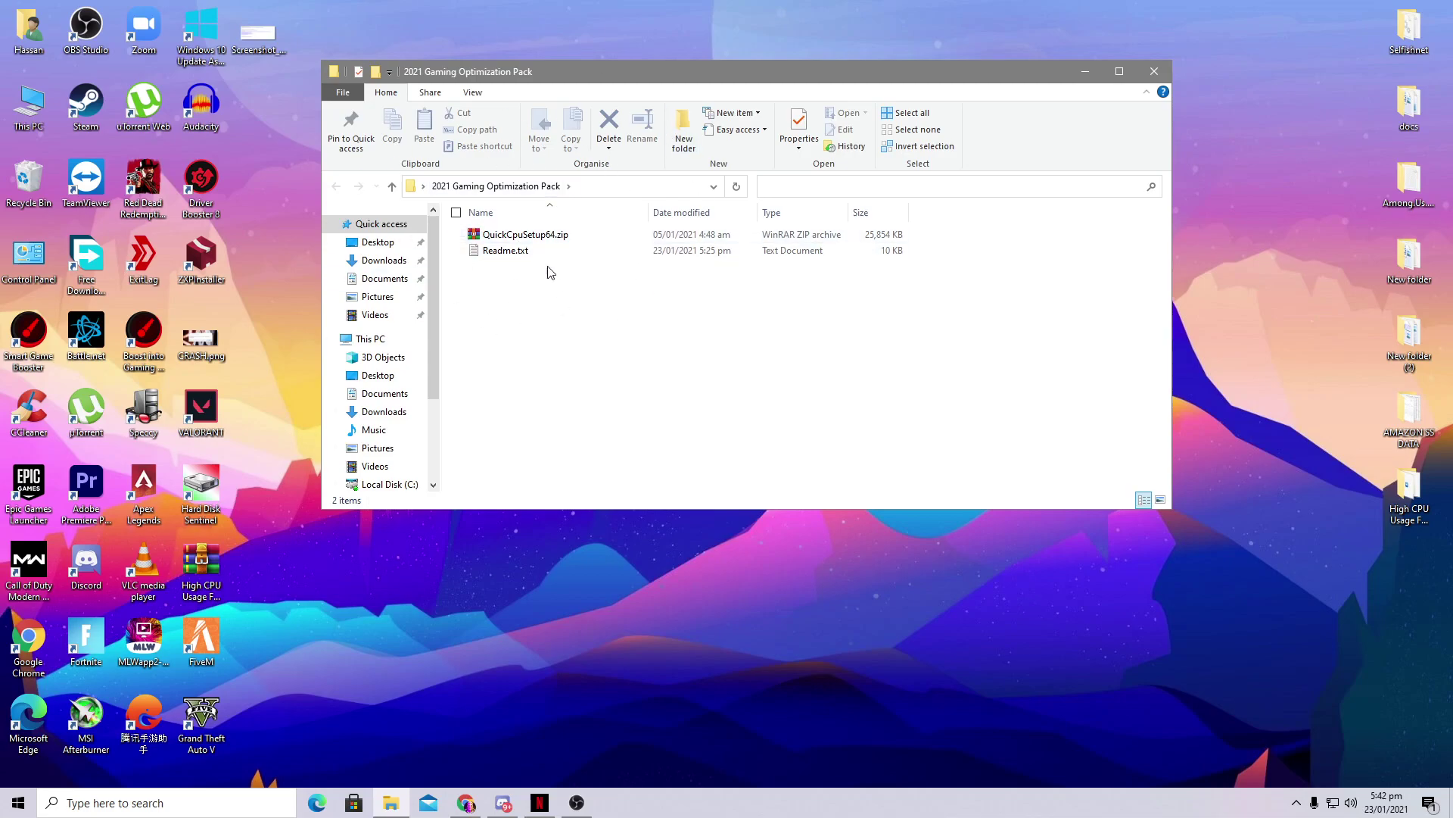
{"action": "double_click", "coordinate": [506, 251]}
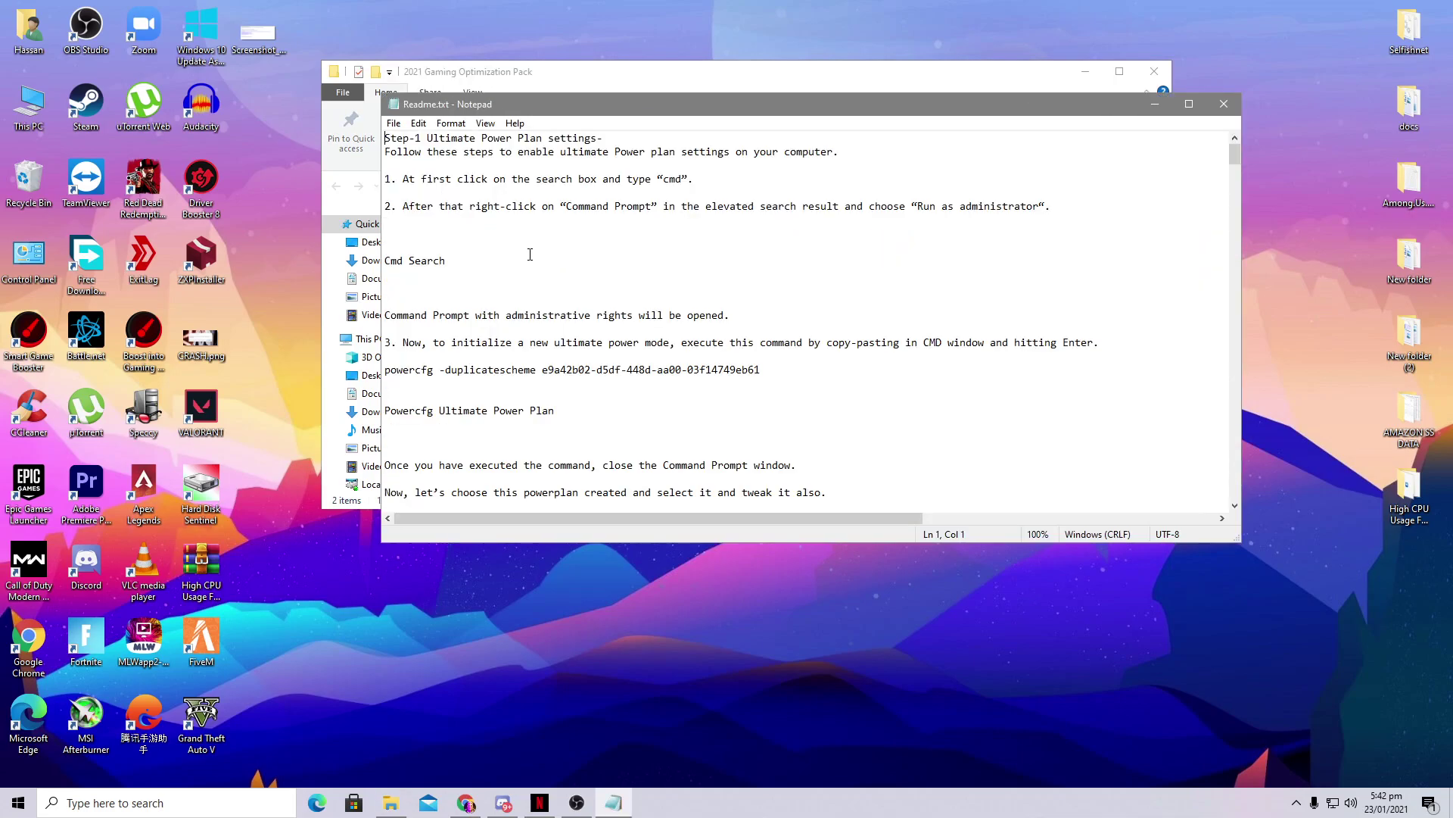
{"action": "scroll", "coordinate": [589, 297], "scroll_direction": "down", "scroll_amount": 1}
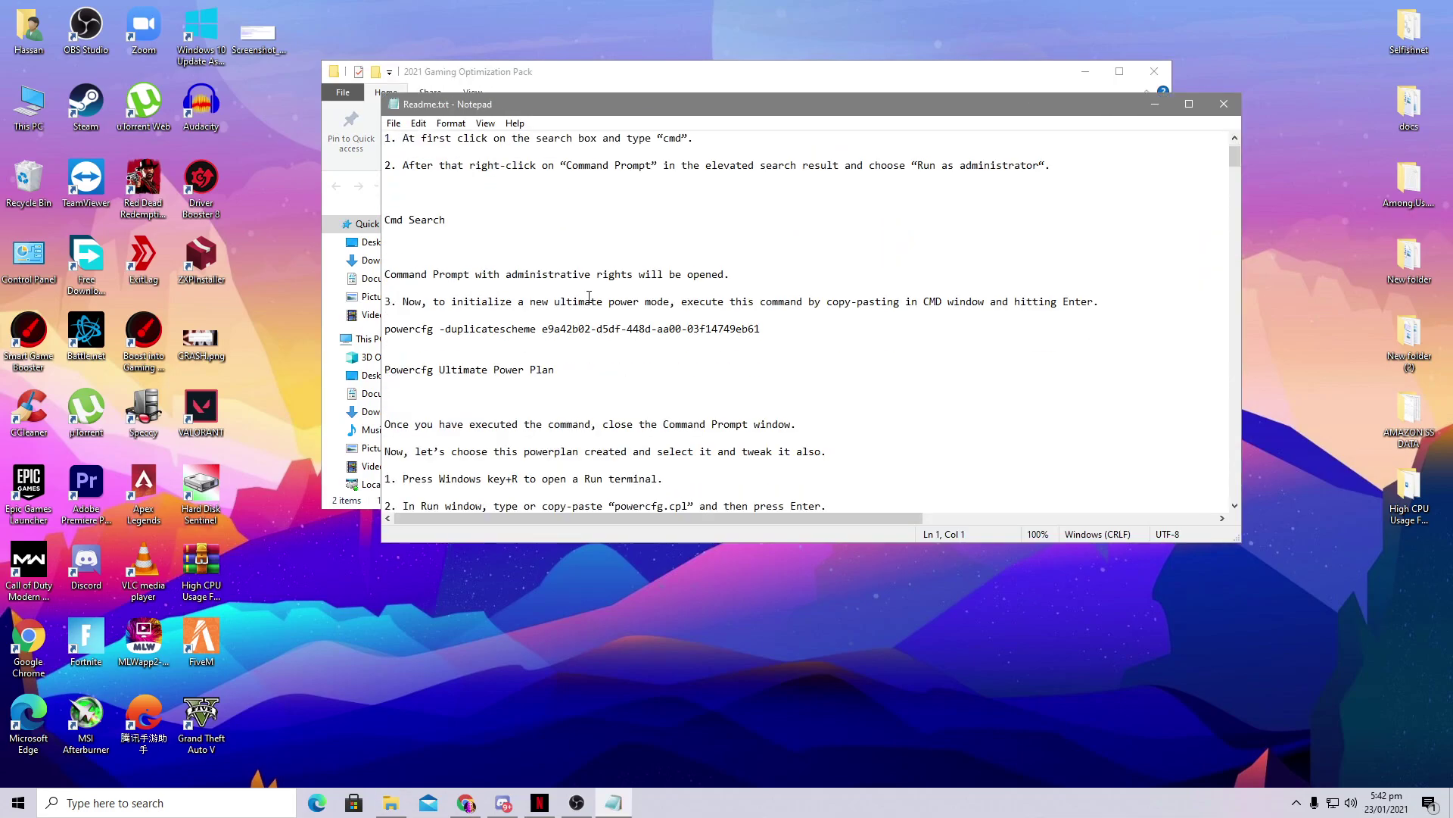
{"action": "double_click", "coordinate": [496, 103]}
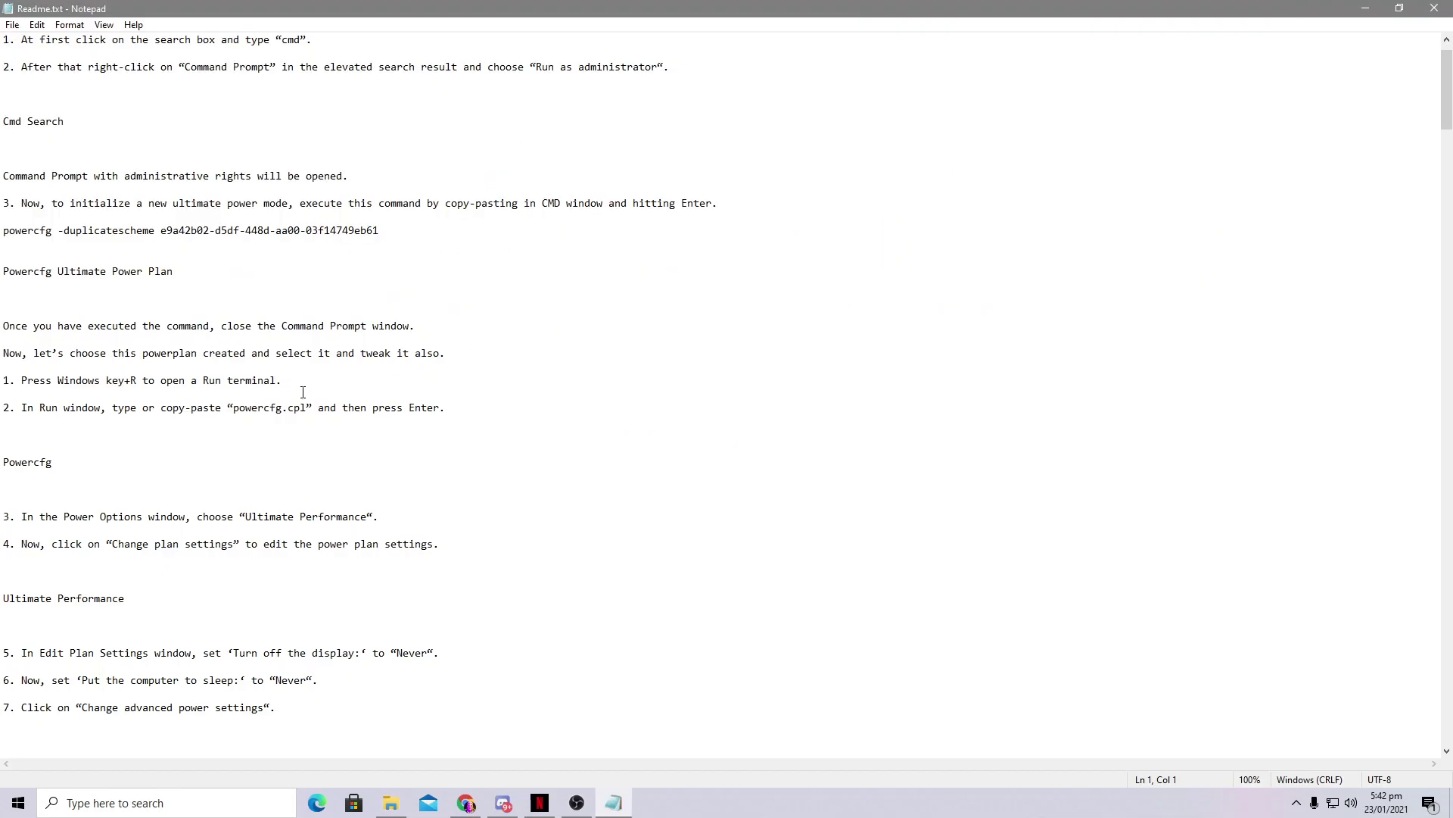
{"action": "scroll", "coordinate": [304, 264], "scroll_direction": "down", "scroll_amount": 3}
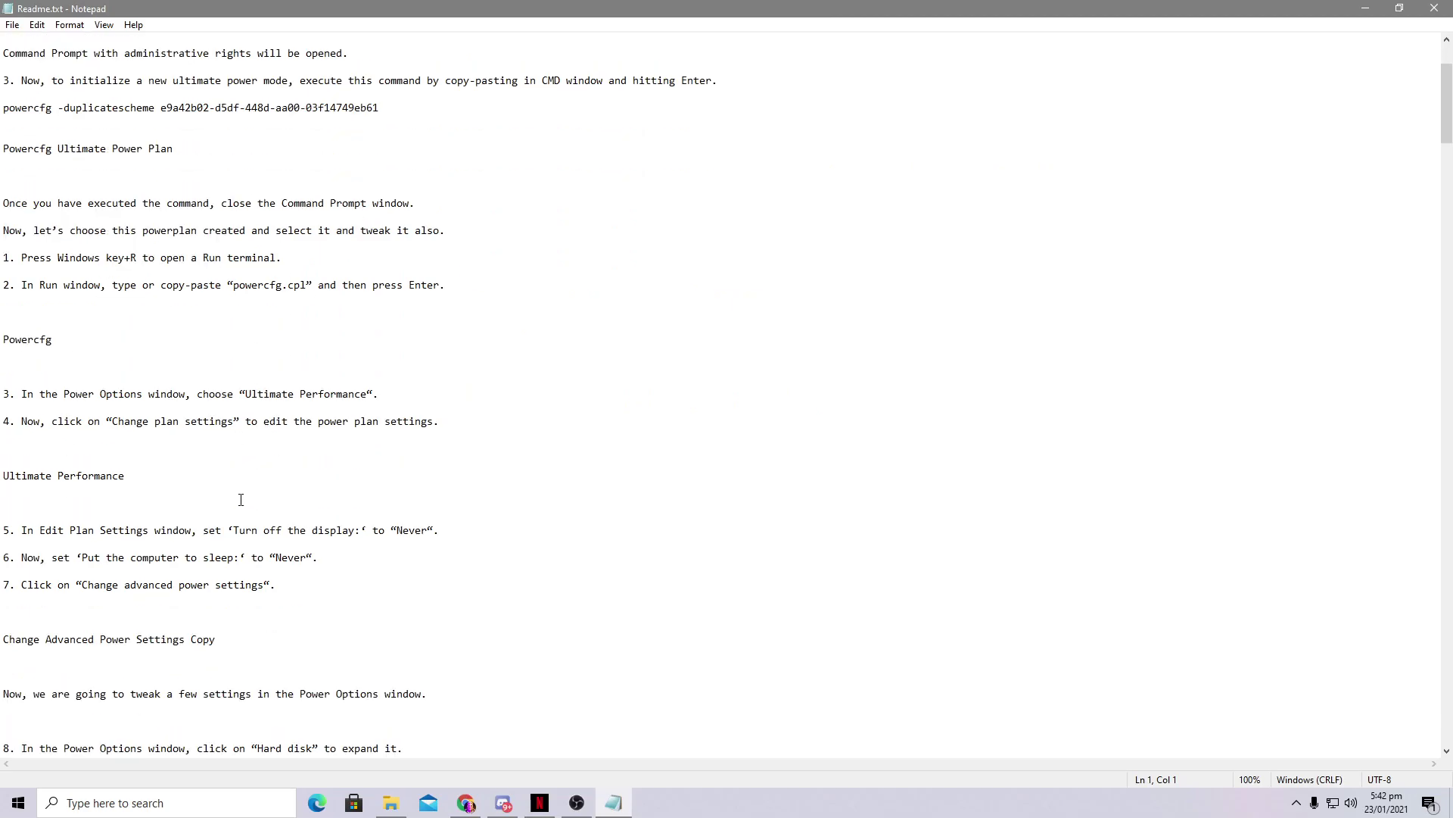
{"action": "scroll", "coordinate": [178, 412], "scroll_direction": "down", "scroll_amount": 16}
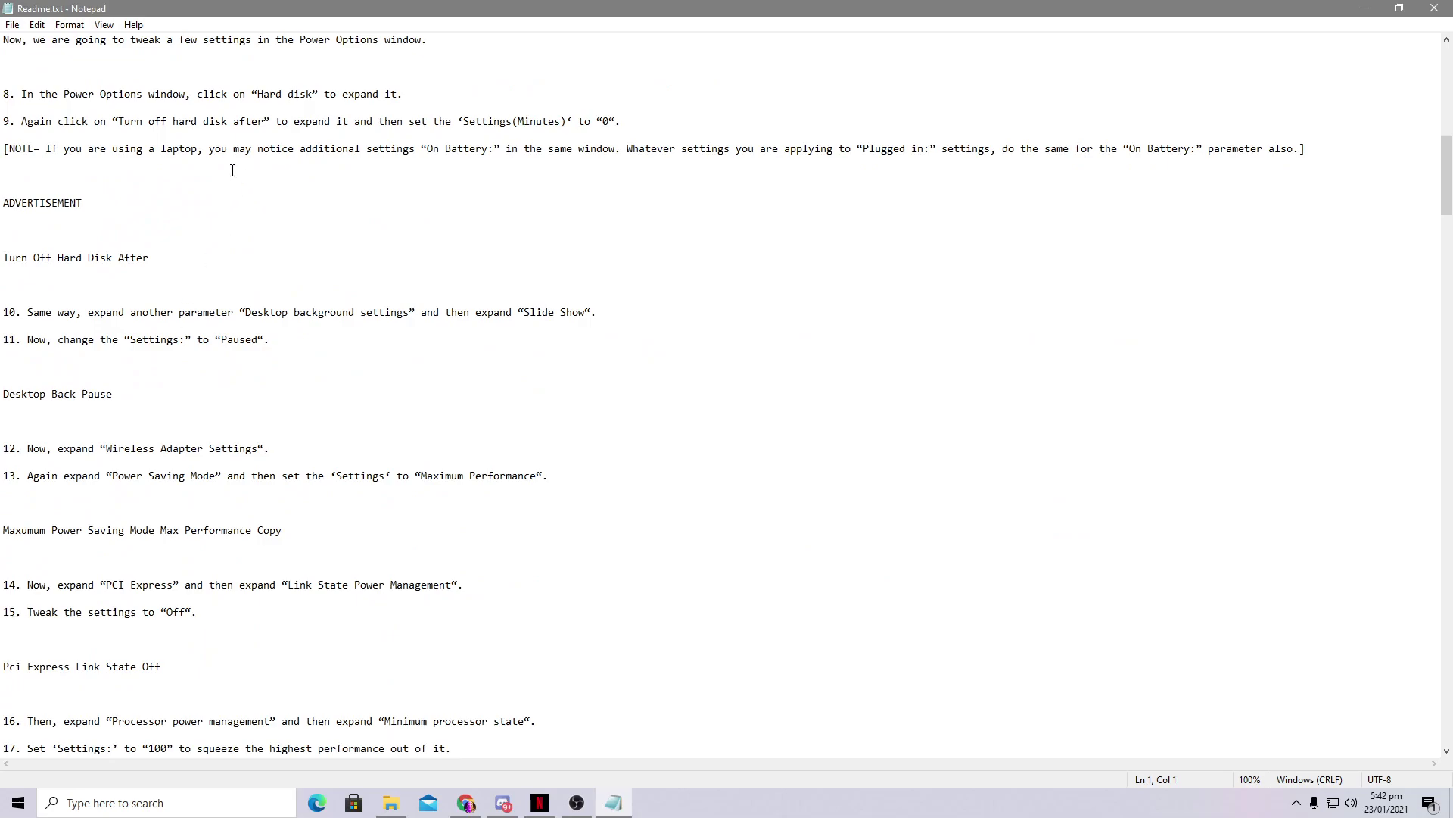
{"action": "left_click", "coordinate": [1434, 7]}
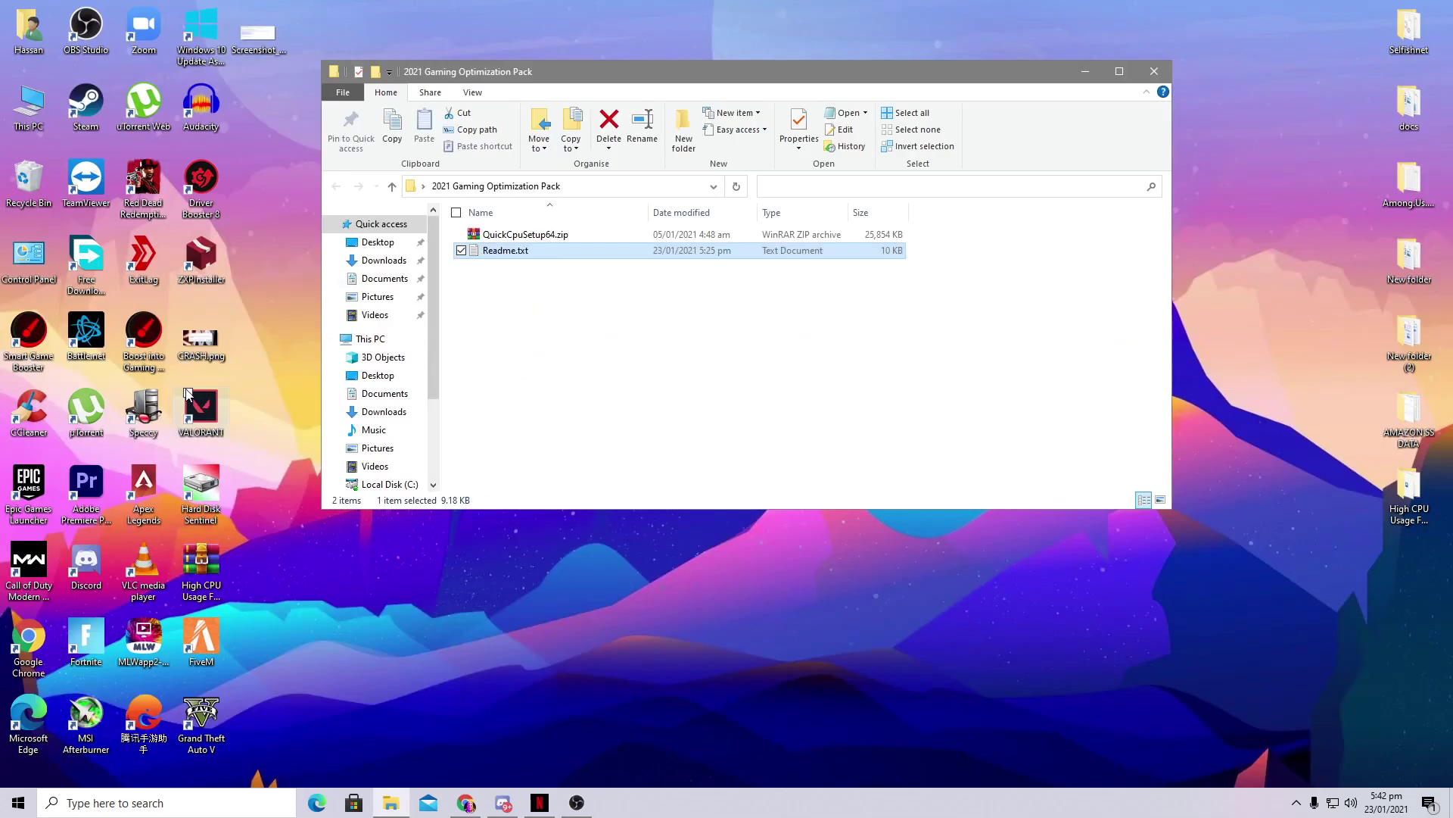
Step: Extract QuickCpuSetup64.zip into the current folder with Extract Here
{"action": "left_click", "coordinate": [579, 377]}
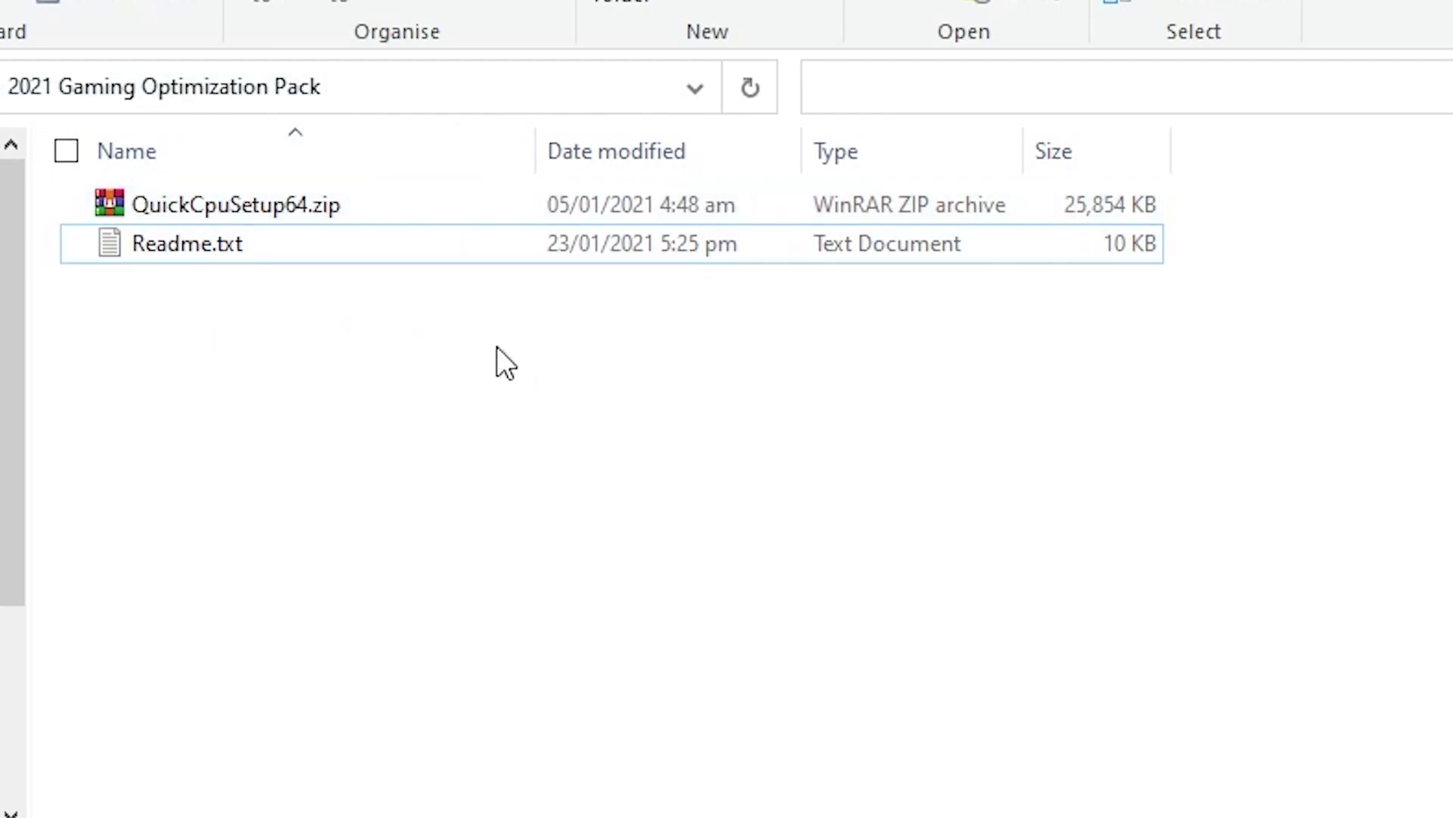
{"action": "right_click", "coordinate": [269, 216]}
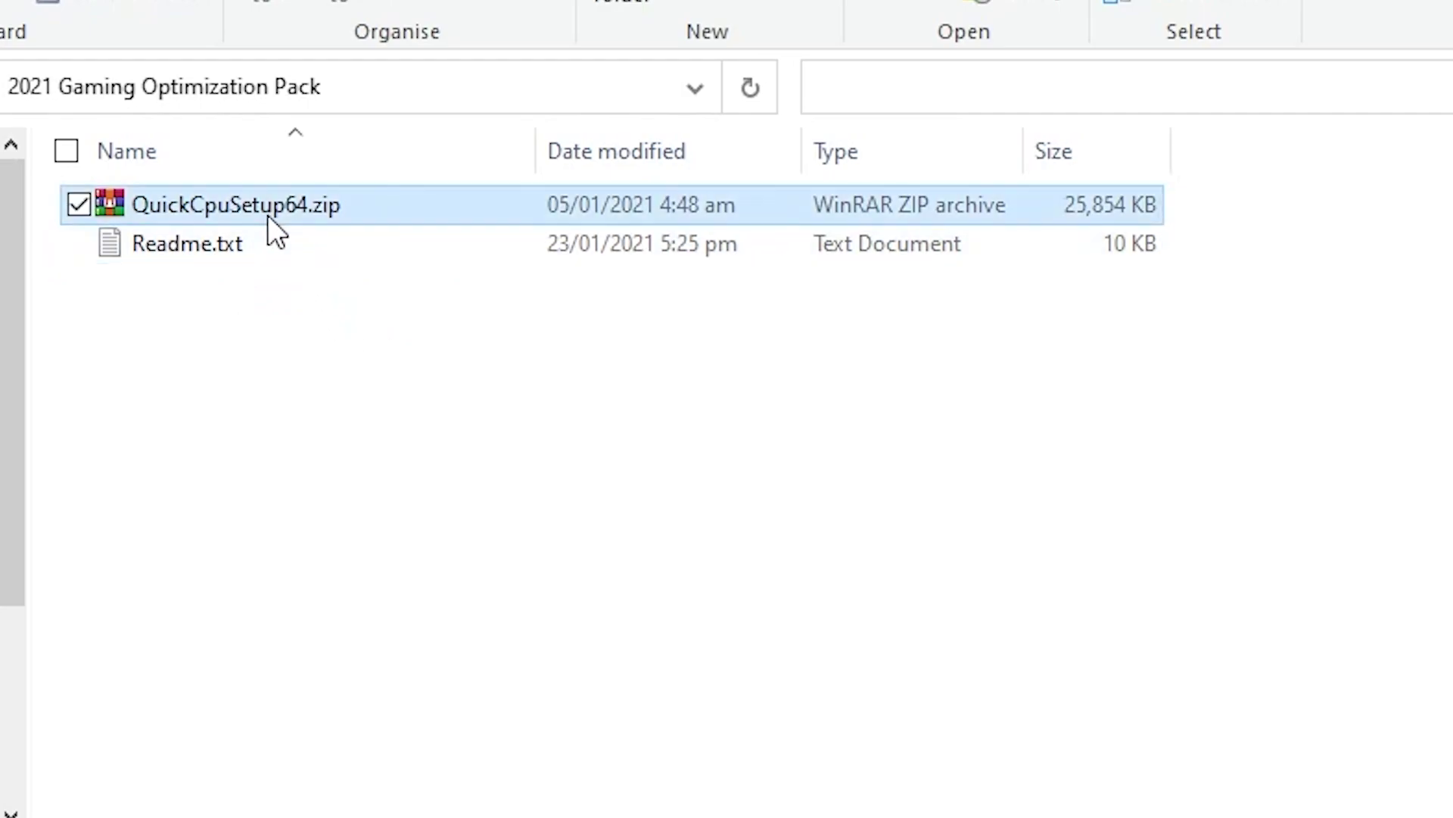
{"action": "left_click", "coordinate": [461, 411]}
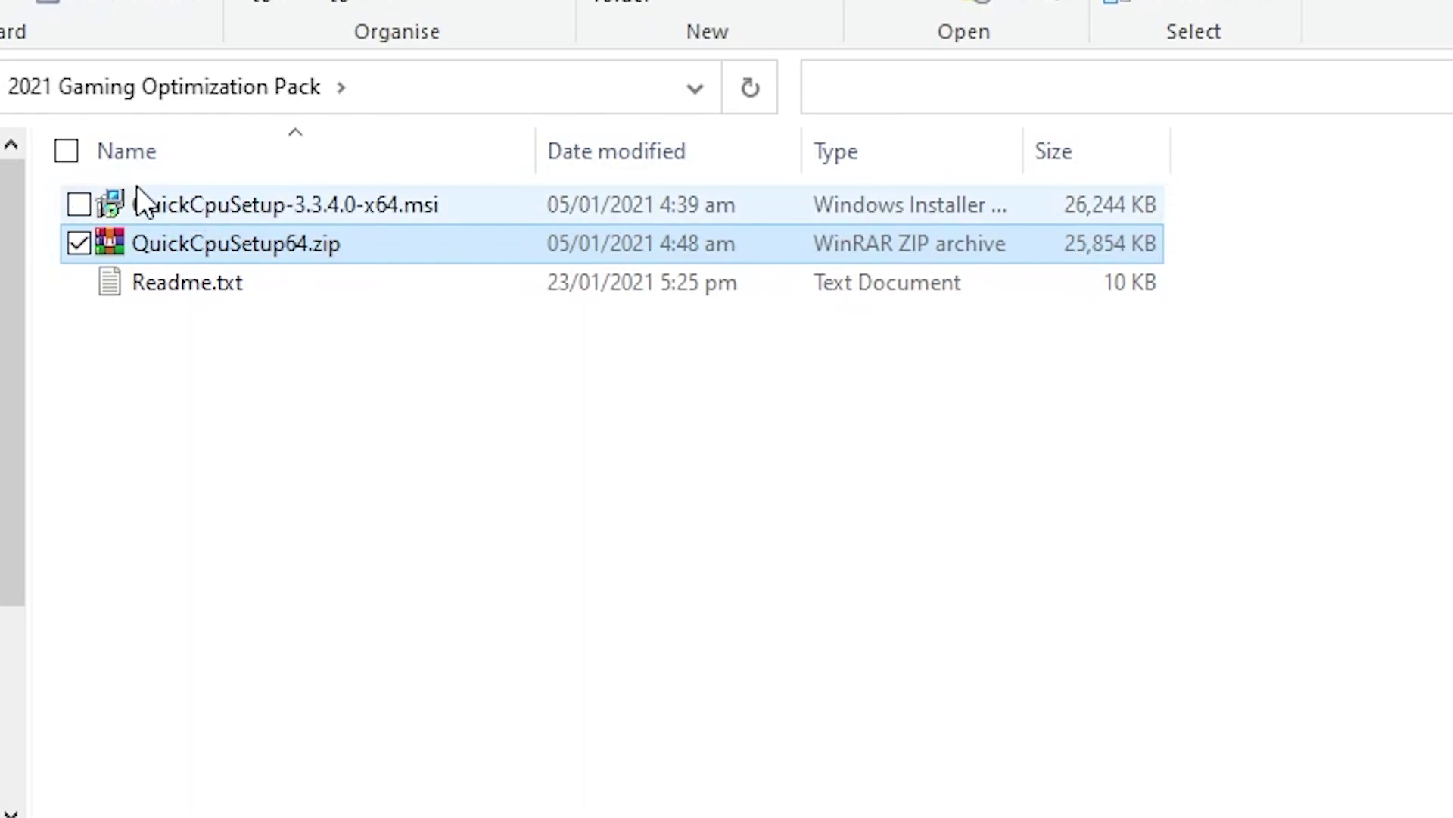
Step: Install Quick CPU x64 from QuickCpuSetup-3.3.4.0-x64.msi with the default folder and launch it
{"action": "double_click", "coordinate": [207, 198]}
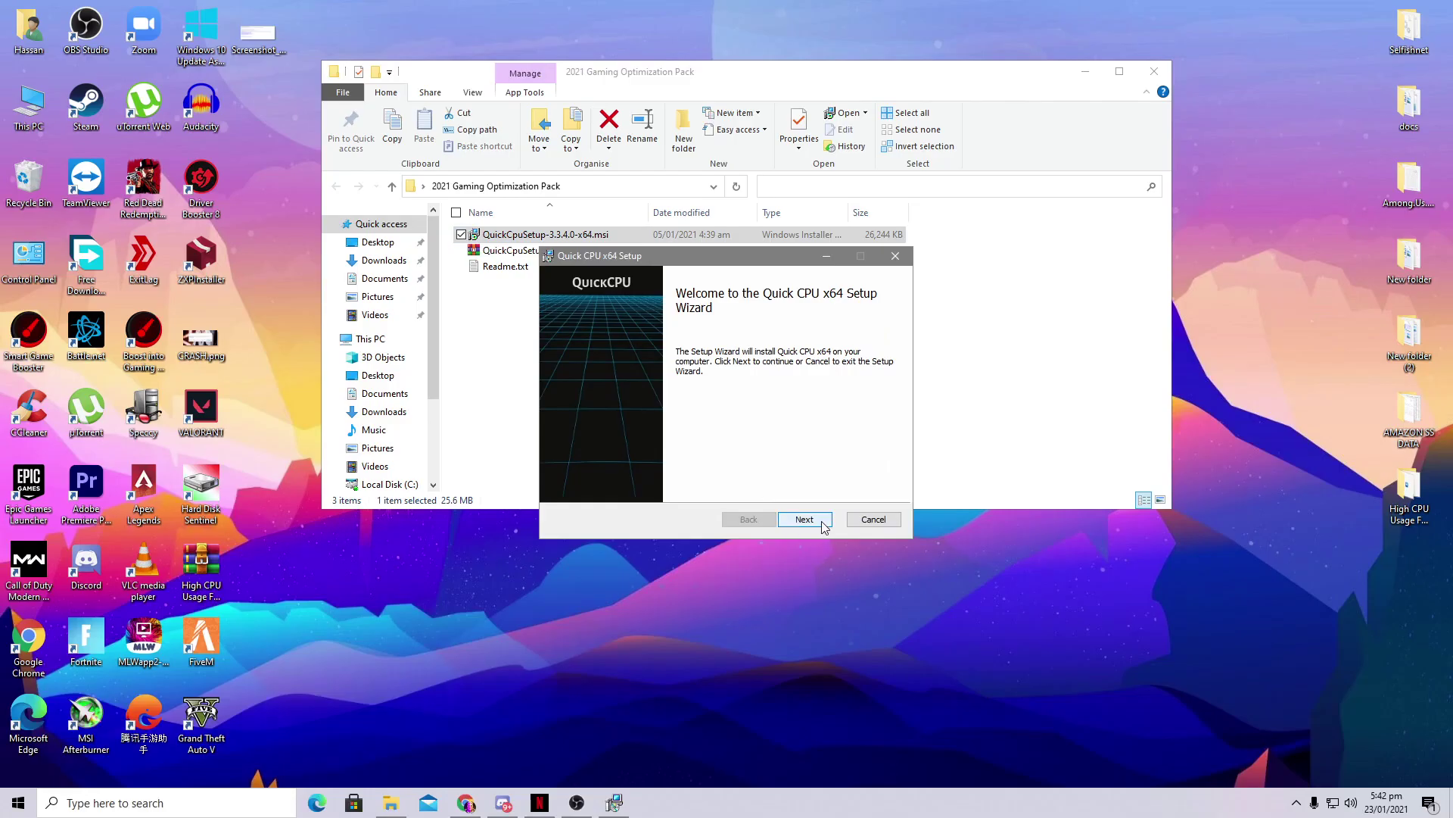
{"action": "left_click", "coordinate": [804, 519]}
{"action": "left_click", "coordinate": [563, 486]}
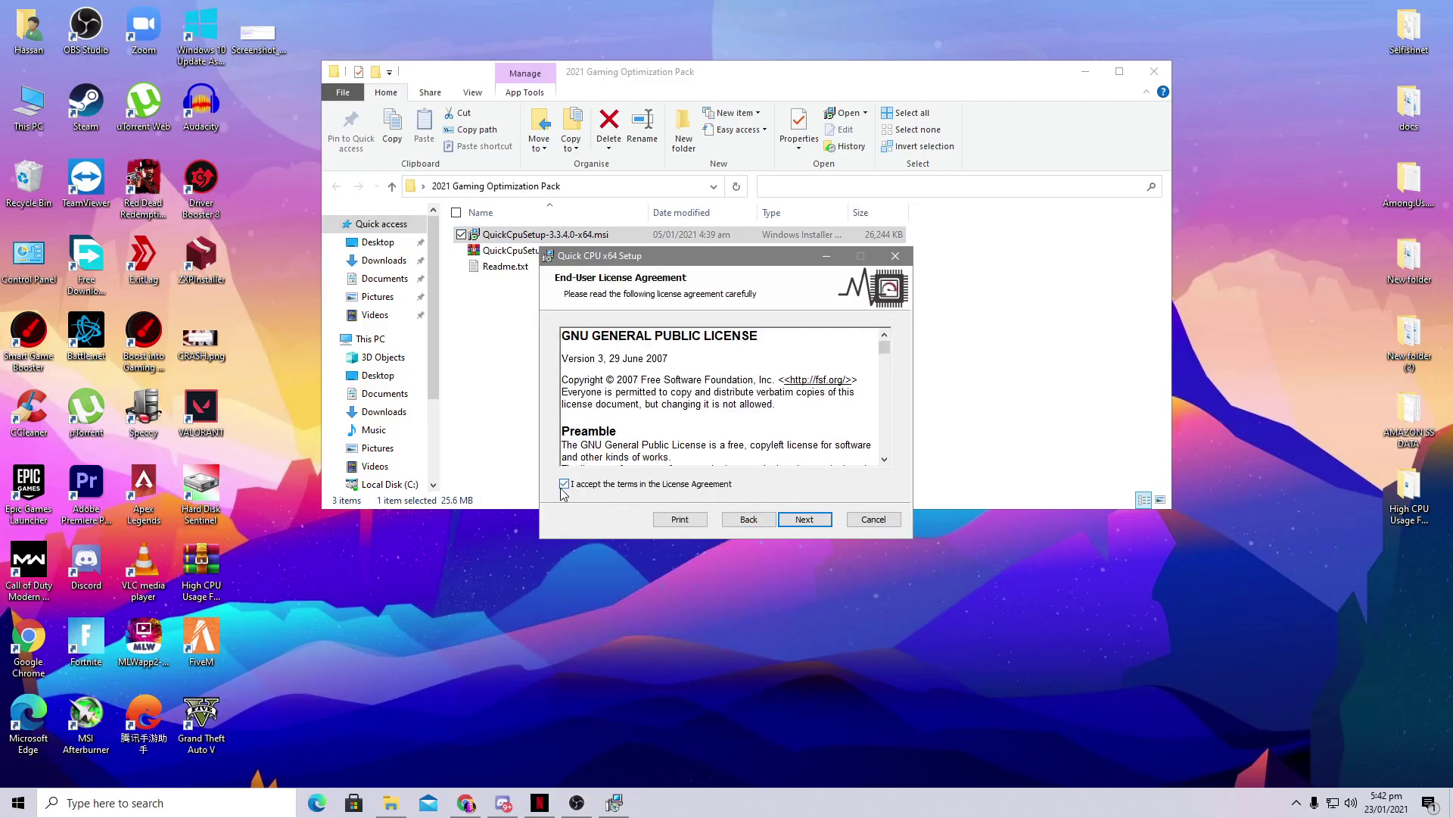
{"action": "left_click", "coordinate": [804, 519]}
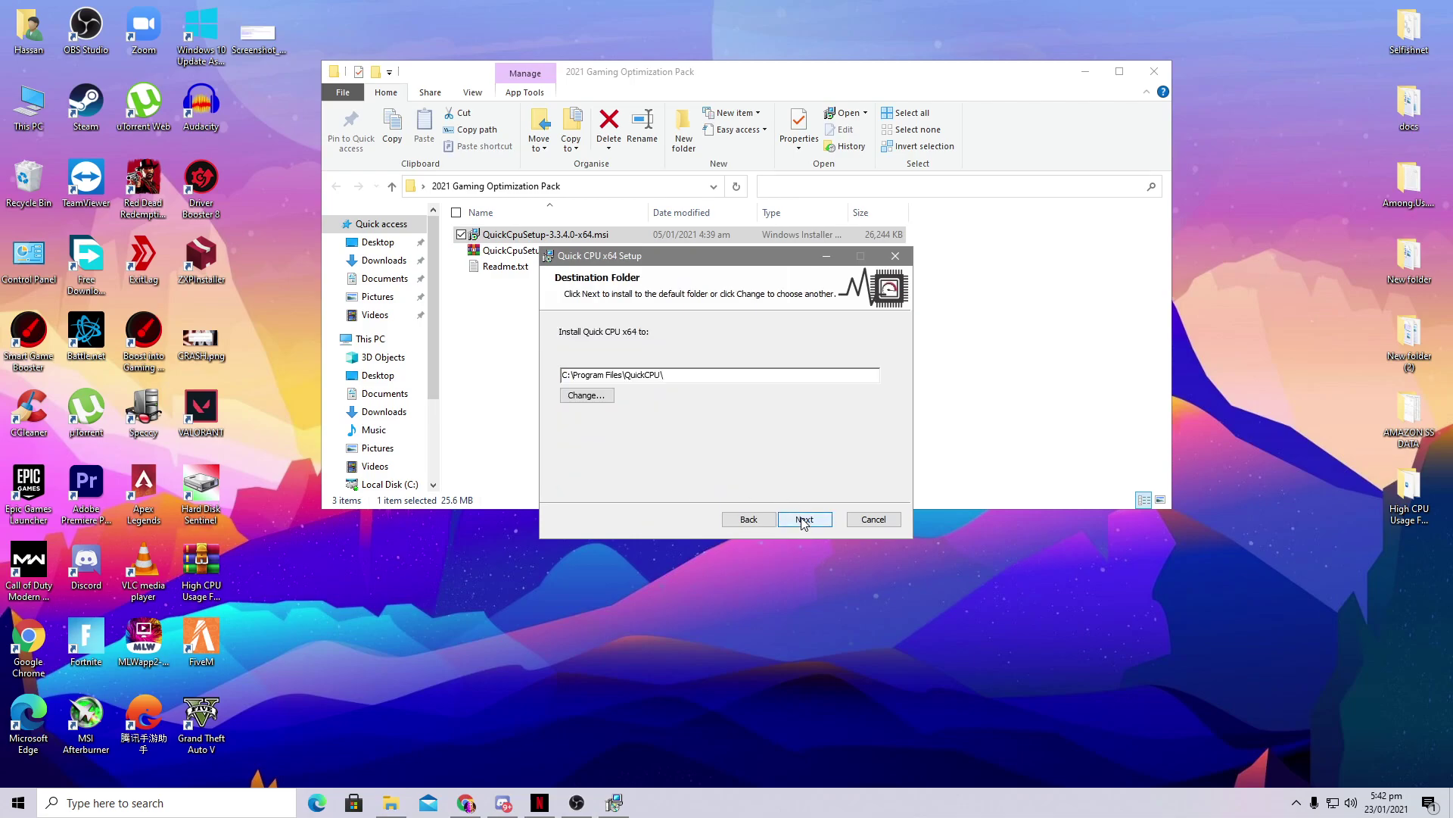
{"action": "left_click", "coordinate": [804, 519]}
{"action": "left_click", "coordinate": [803, 521]}
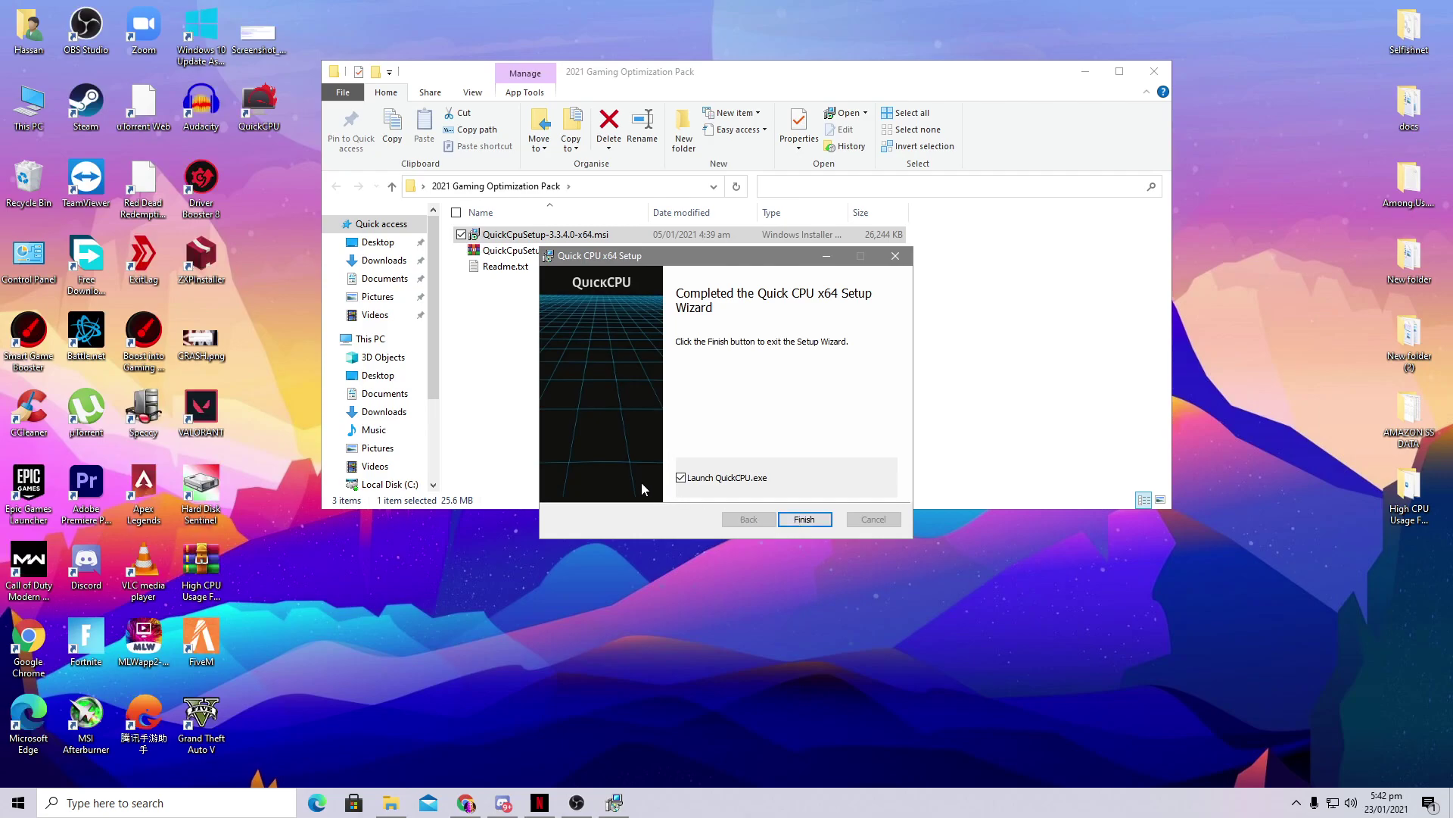
{"action": "left_click_drag", "start_coordinate": [702, 257], "coordinate": [460, 197]}
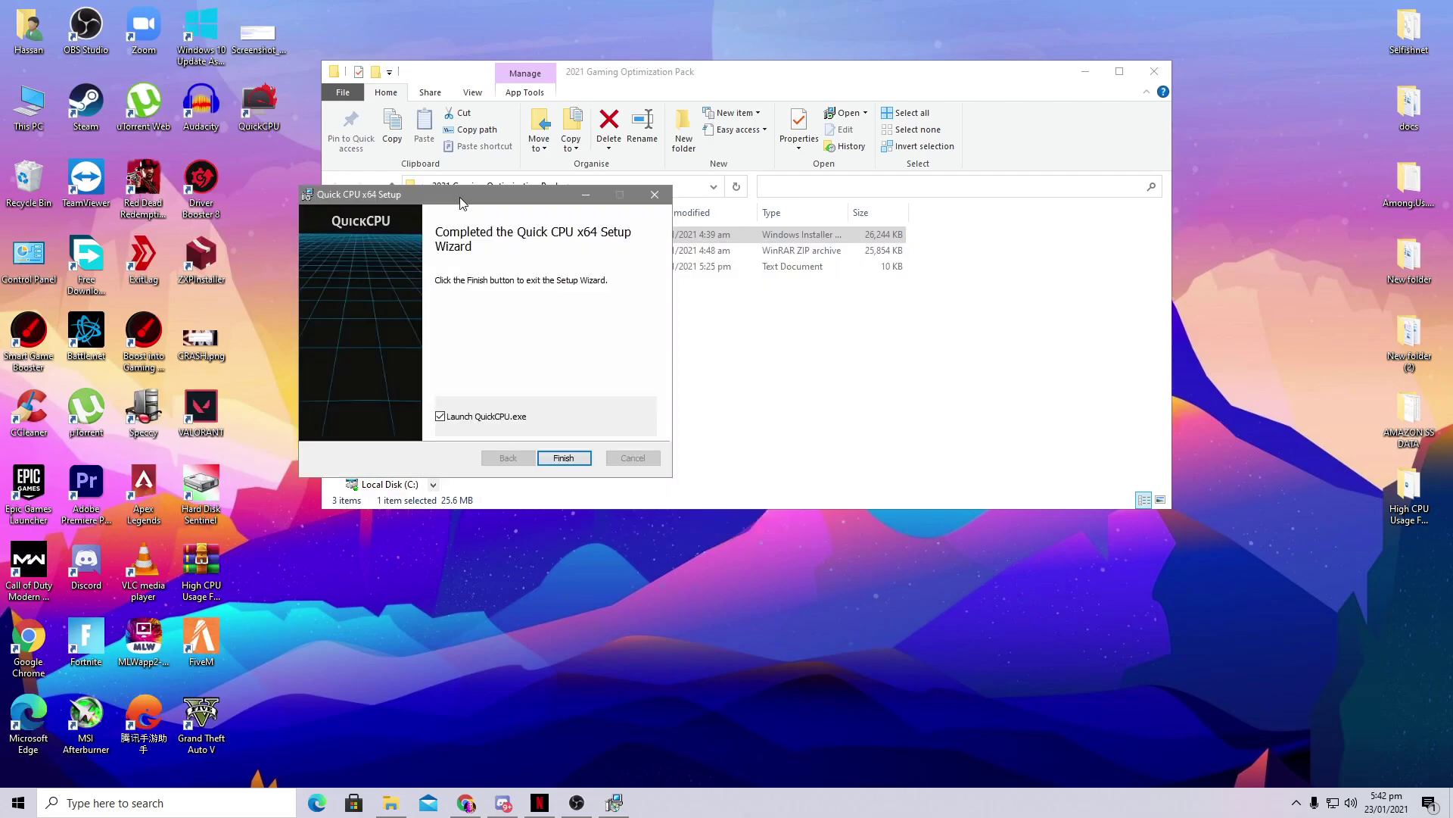
{"action": "left_click", "coordinate": [567, 460]}
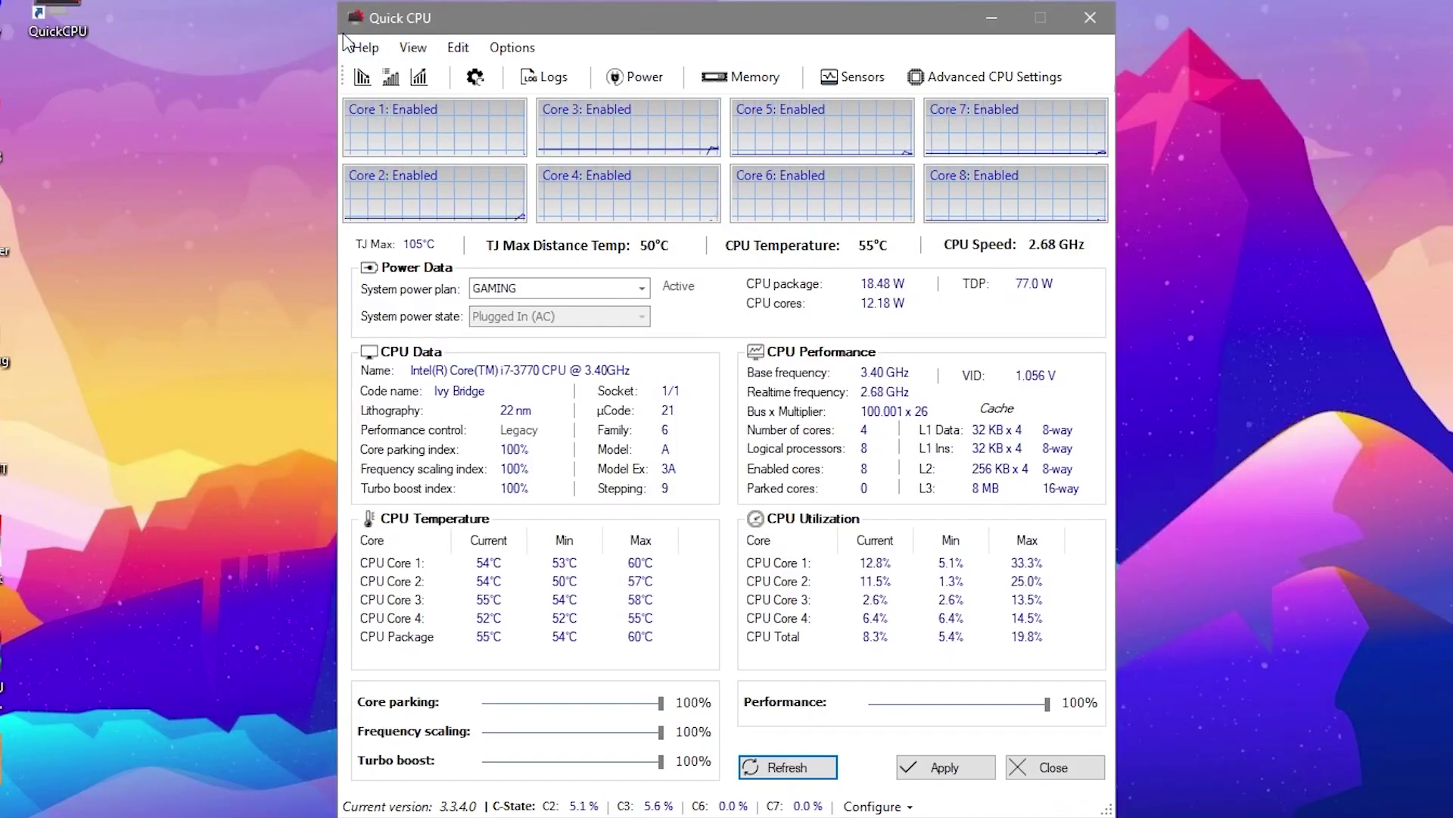
Step: Max core parking, frequency scaling, turbo boost and performance to 100% and apply
{"action": "left_click_drag", "start_coordinate": [545, 20], "coordinate": [692, 0]}
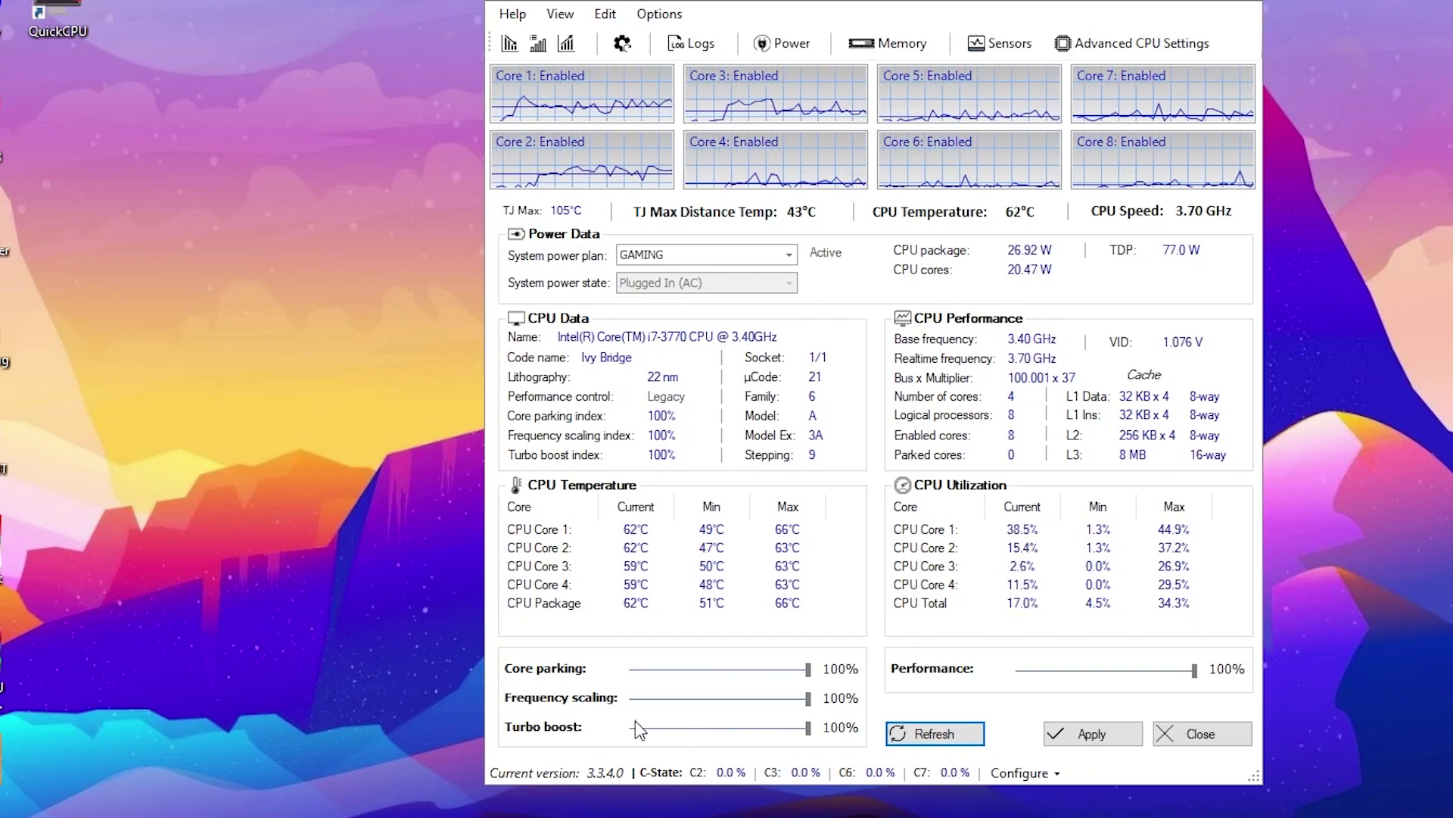
{"action": "left_click", "coordinate": [802, 698]}
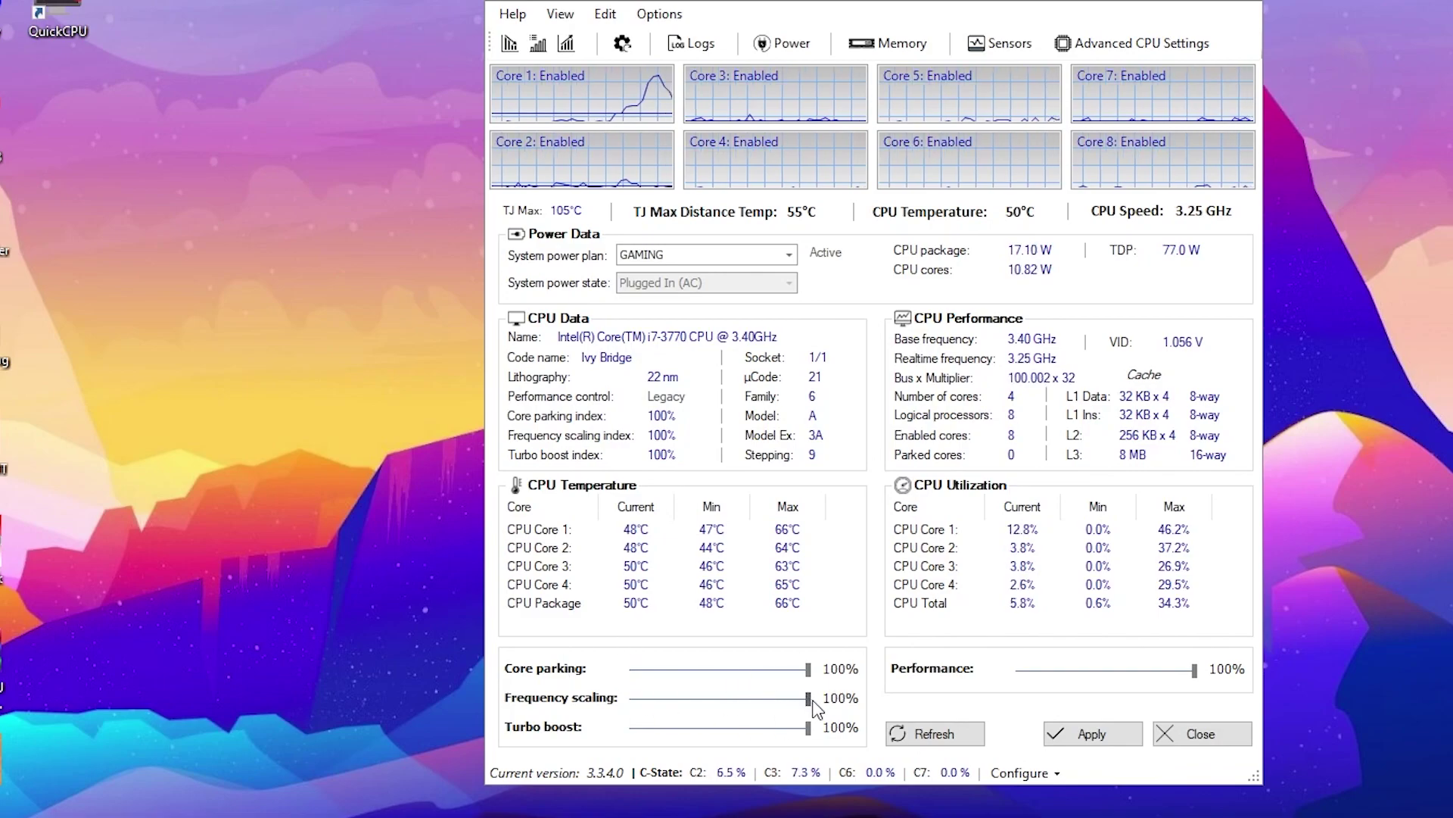
{"action": "mouse_move", "coordinate": [808, 698]}
{"action": "left_mouse_down"}
{"action": "mouse_move", "coordinate": [793, 706]}
{"action": "mouse_move", "coordinate": [808, 699]}
{"action": "left_mouse_up"}
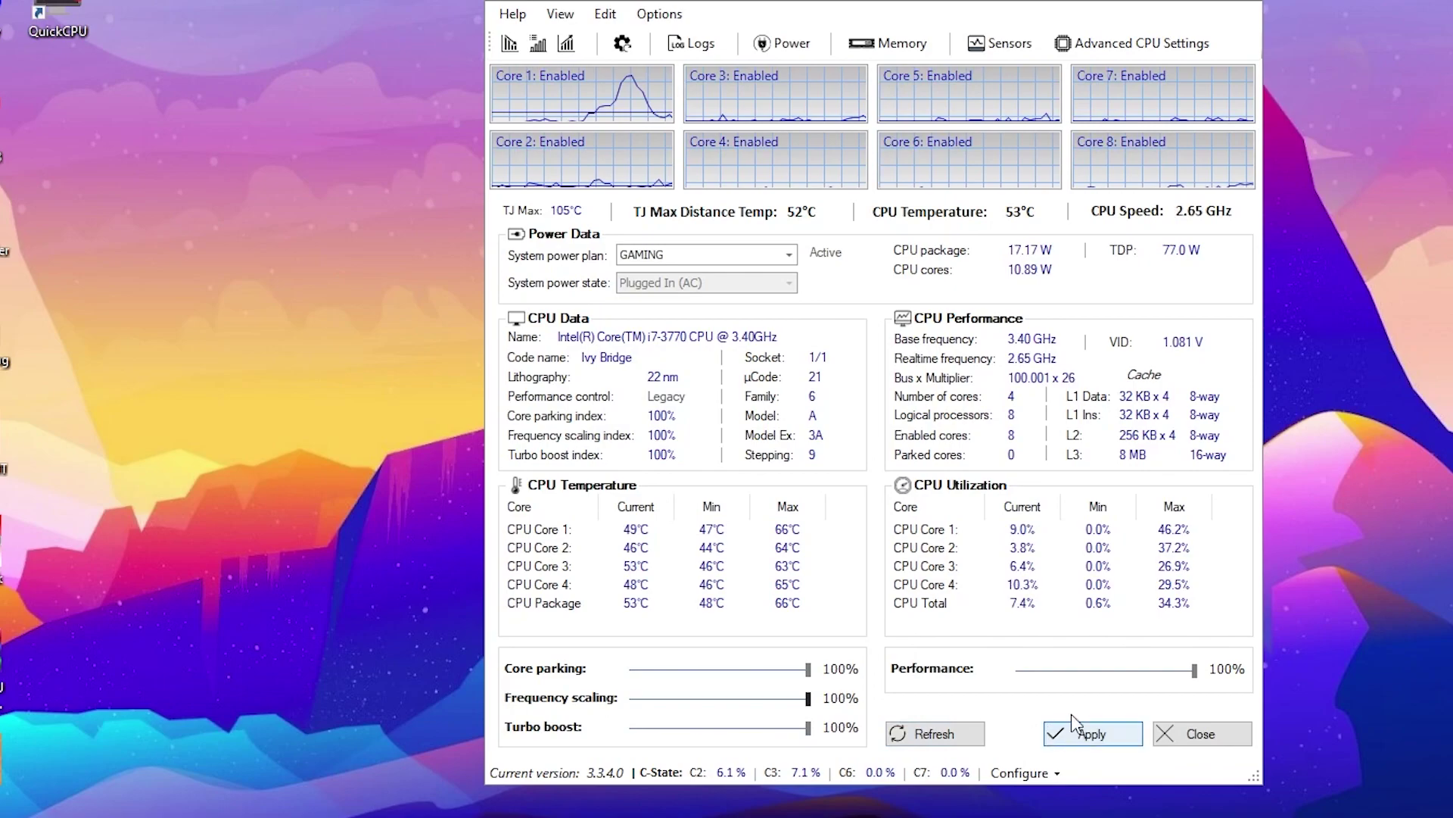
{"action": "left_click", "coordinate": [1094, 734]}
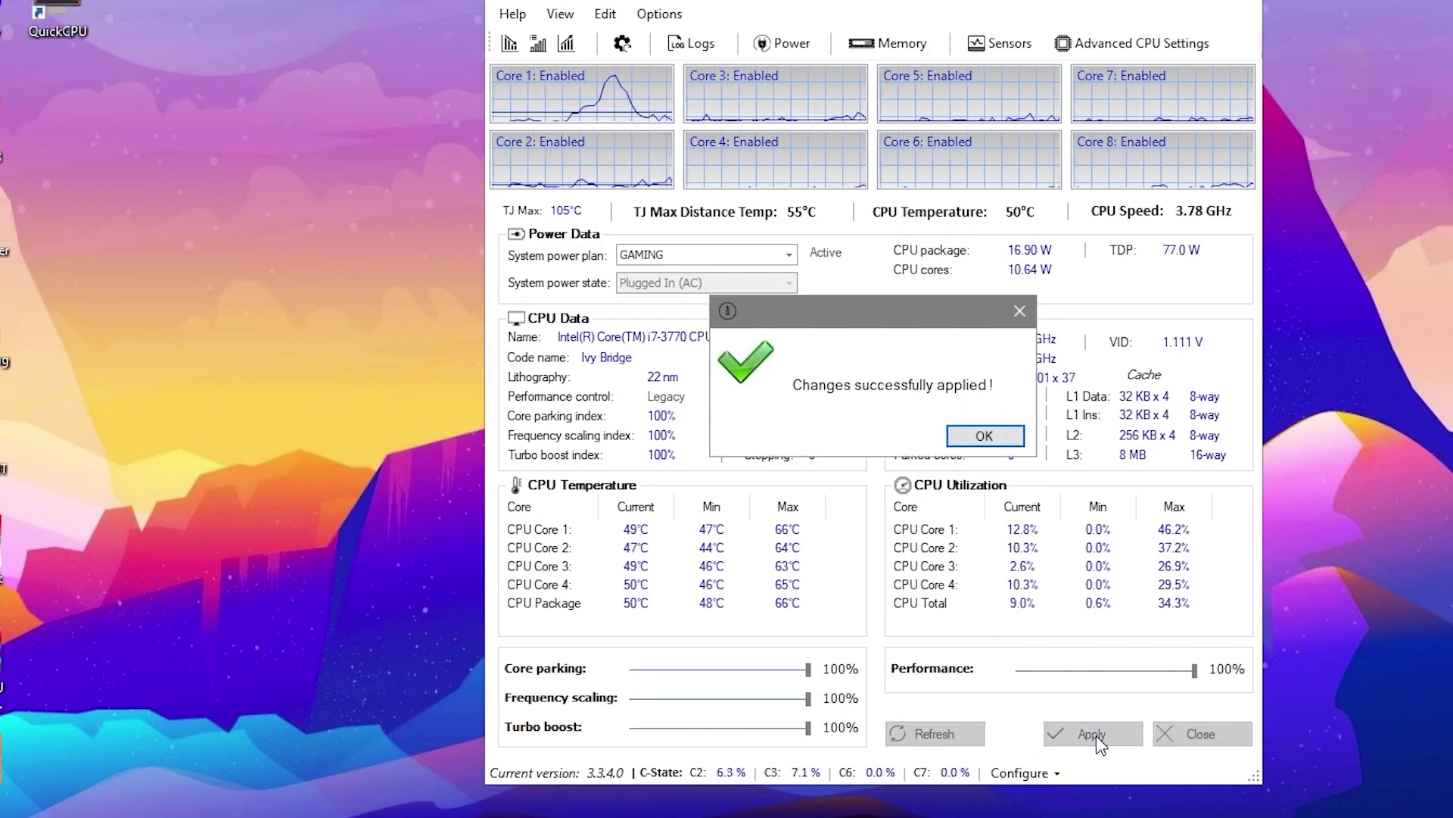
{"action": "left_click", "coordinate": [978, 431]}
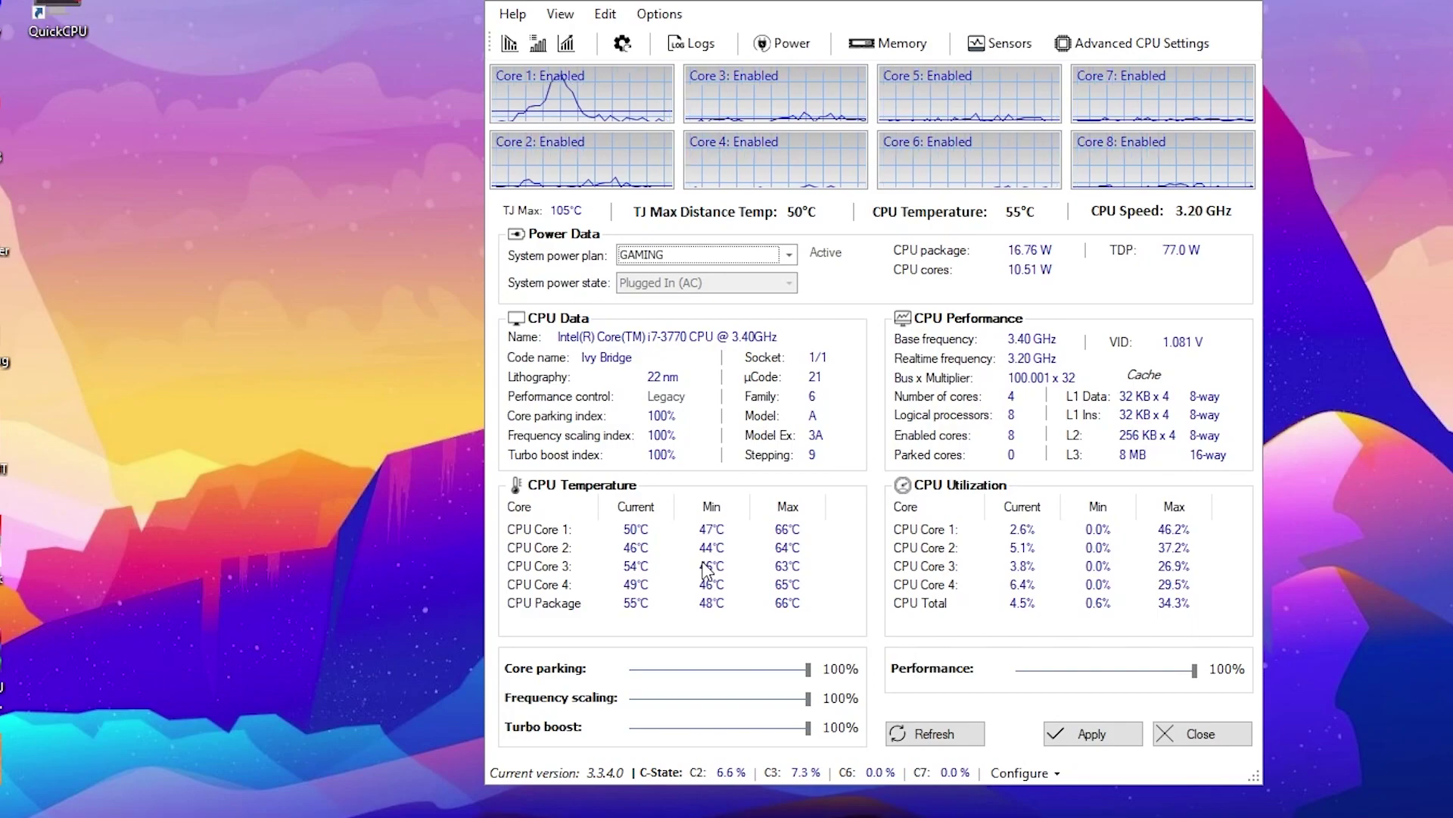
Step: Clean memory in QuickCPU's System Memory window, raising available memory to 80%, then close it
{"action": "left_click", "coordinate": [885, 42]}
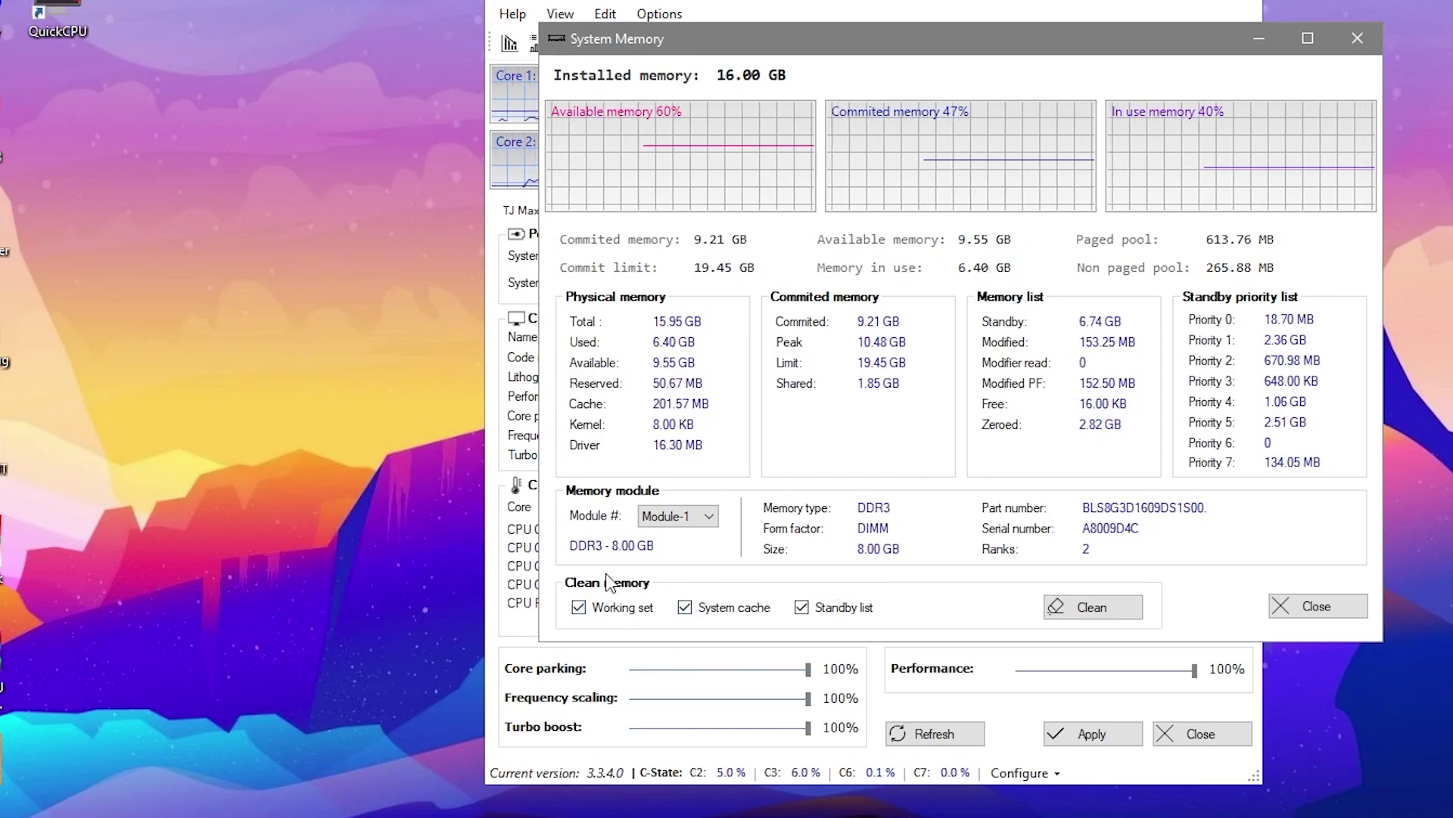
{"action": "left_click", "coordinate": [1084, 610]}
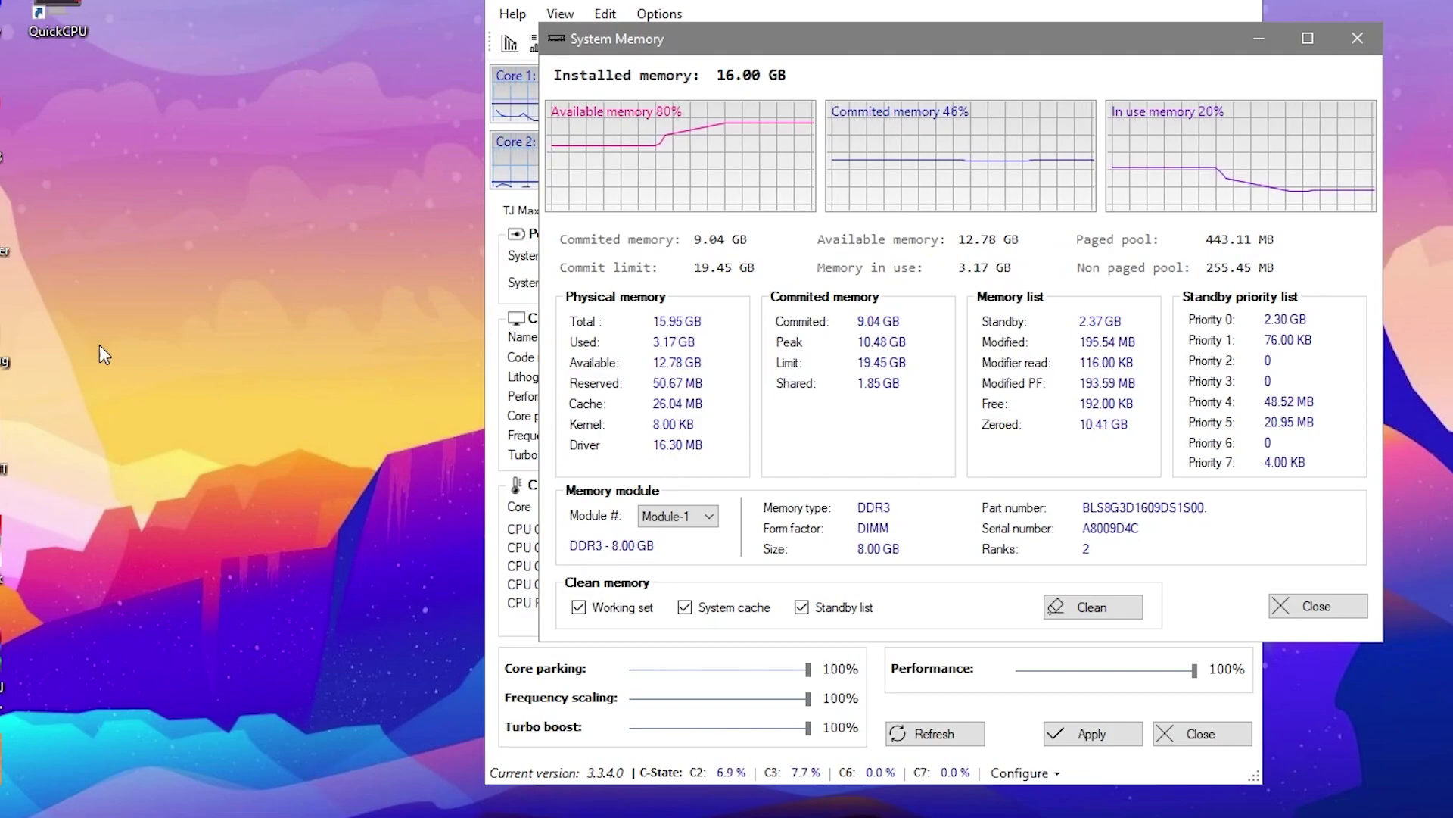
{"action": "left_click", "coordinate": [1357, 38]}
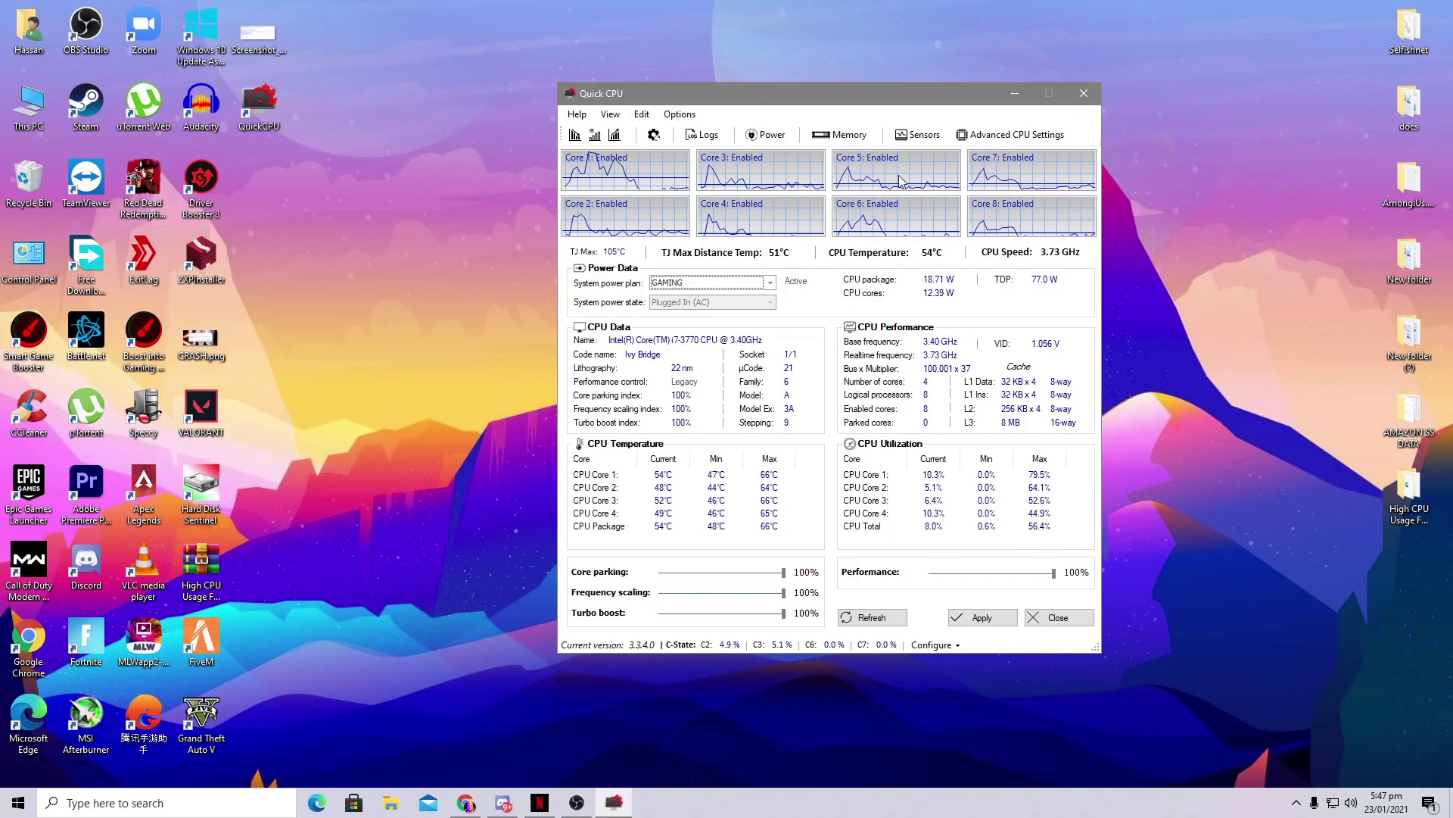
Step: Close QuickCPU and open Task Manager from the taskbar's context menu
{"action": "left_click", "coordinate": [1081, 88]}
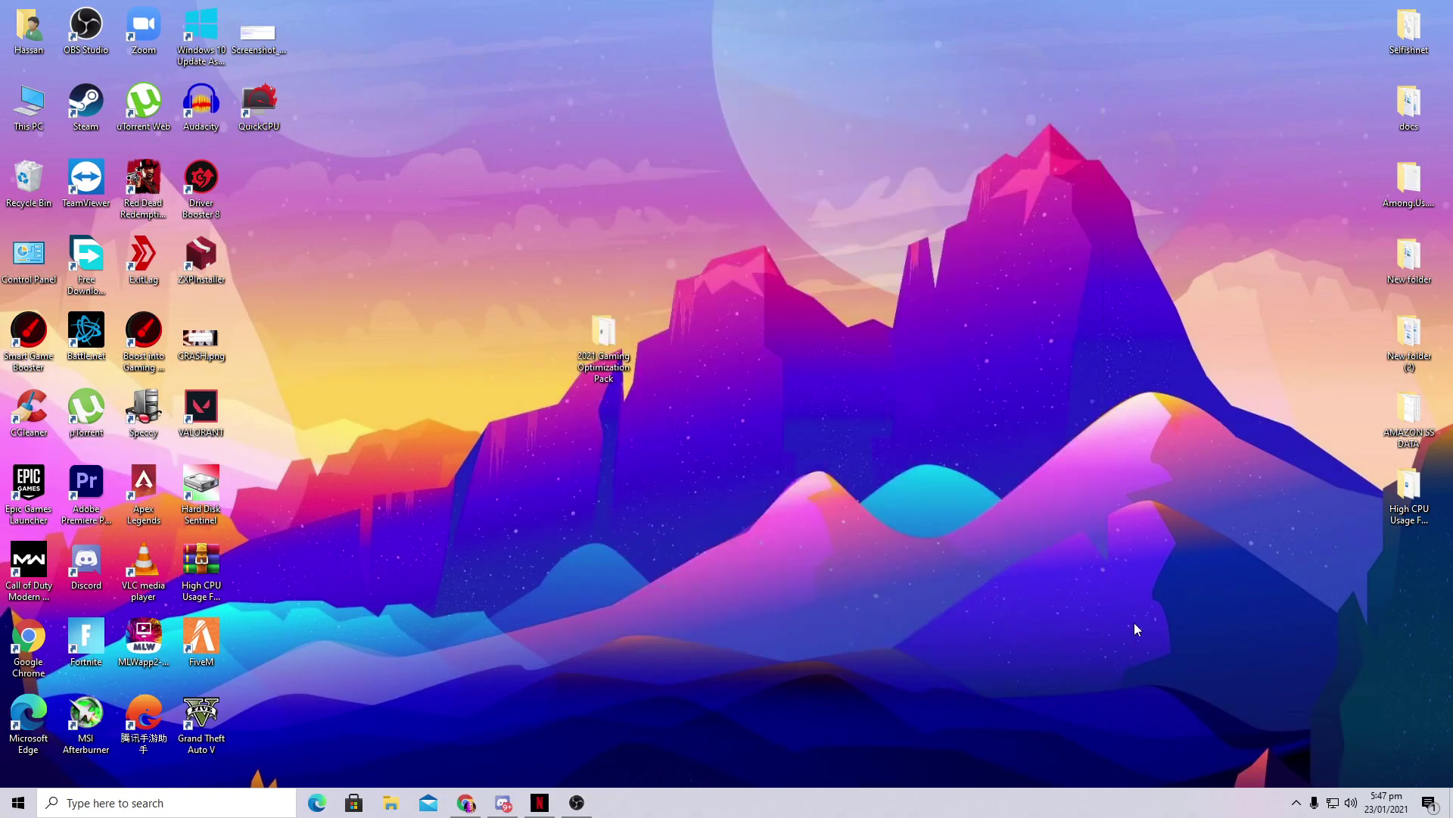
{"action": "left_click", "coordinate": [1296, 803]}
{"action": "left_click", "coordinate": [1204, 760]}
{"action": "right_click", "coordinate": [714, 814]}
{"action": "left_click", "coordinate": [763, 740]}
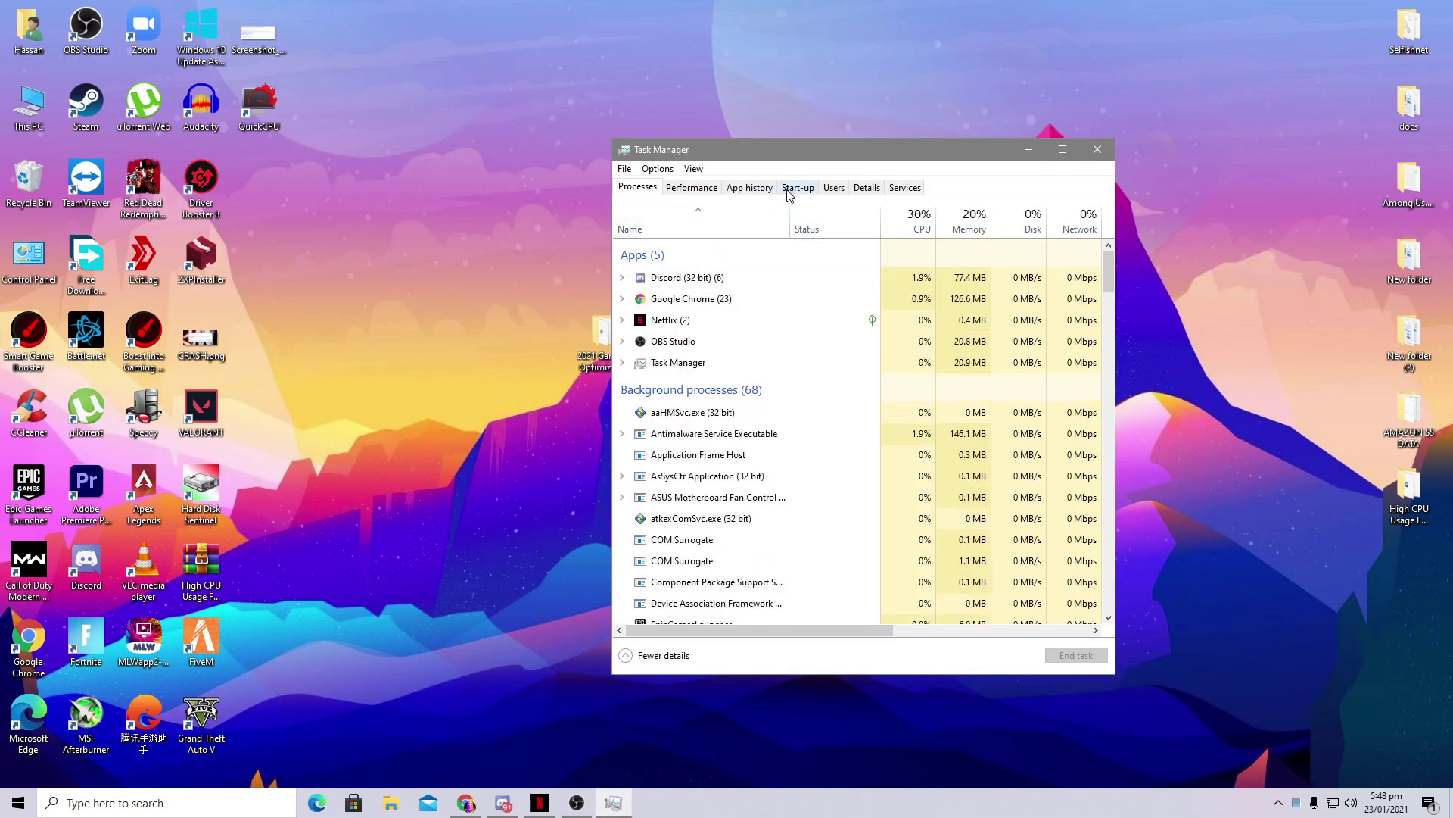
Step: Disable MLWapp2-1 and Vanguard tray notification on Task Manager's Start-up tab
{"action": "left_click", "coordinate": [795, 185]}
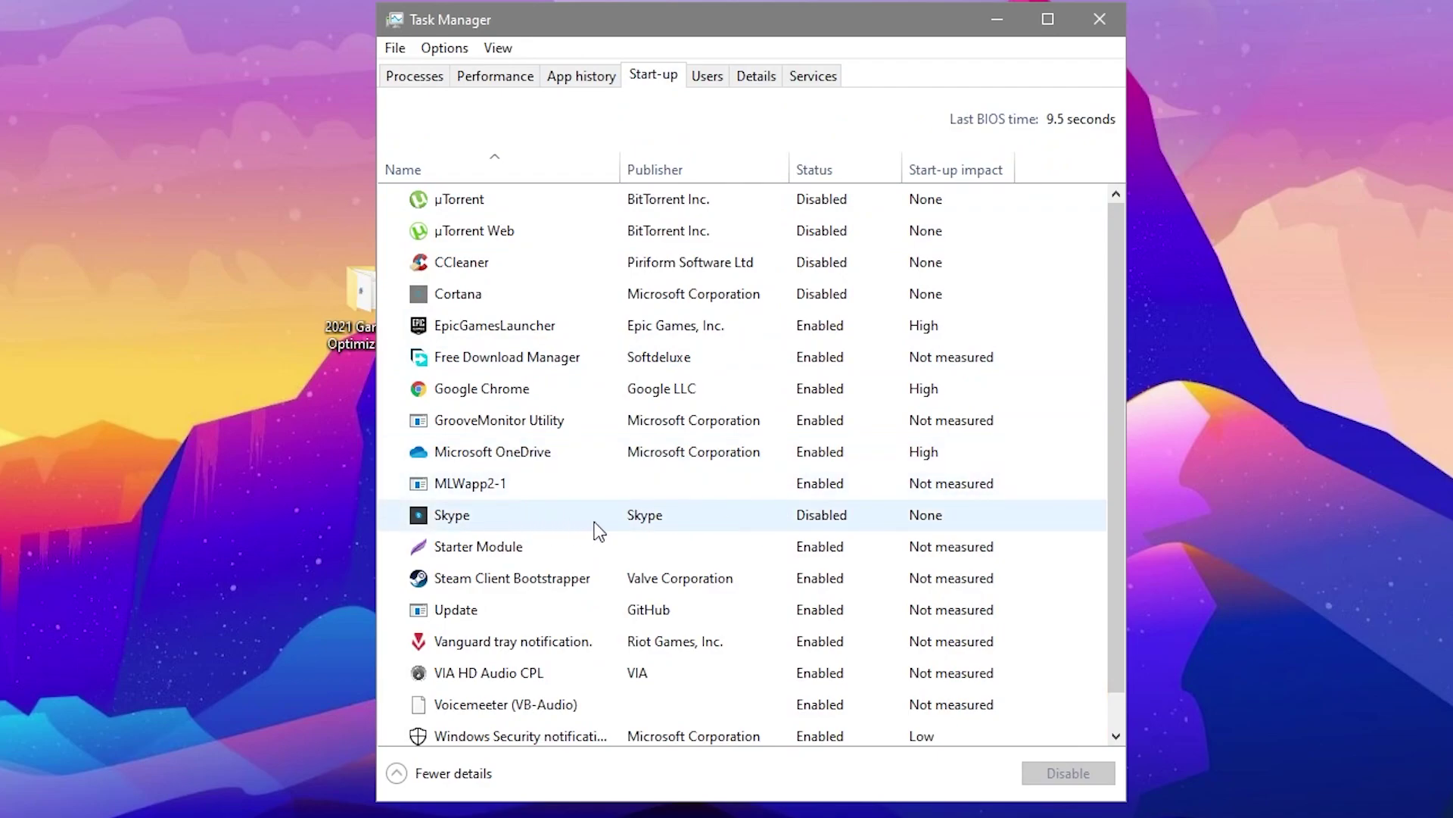
{"action": "left_click", "coordinate": [726, 486]}
{"action": "right_click", "coordinate": [792, 485]}
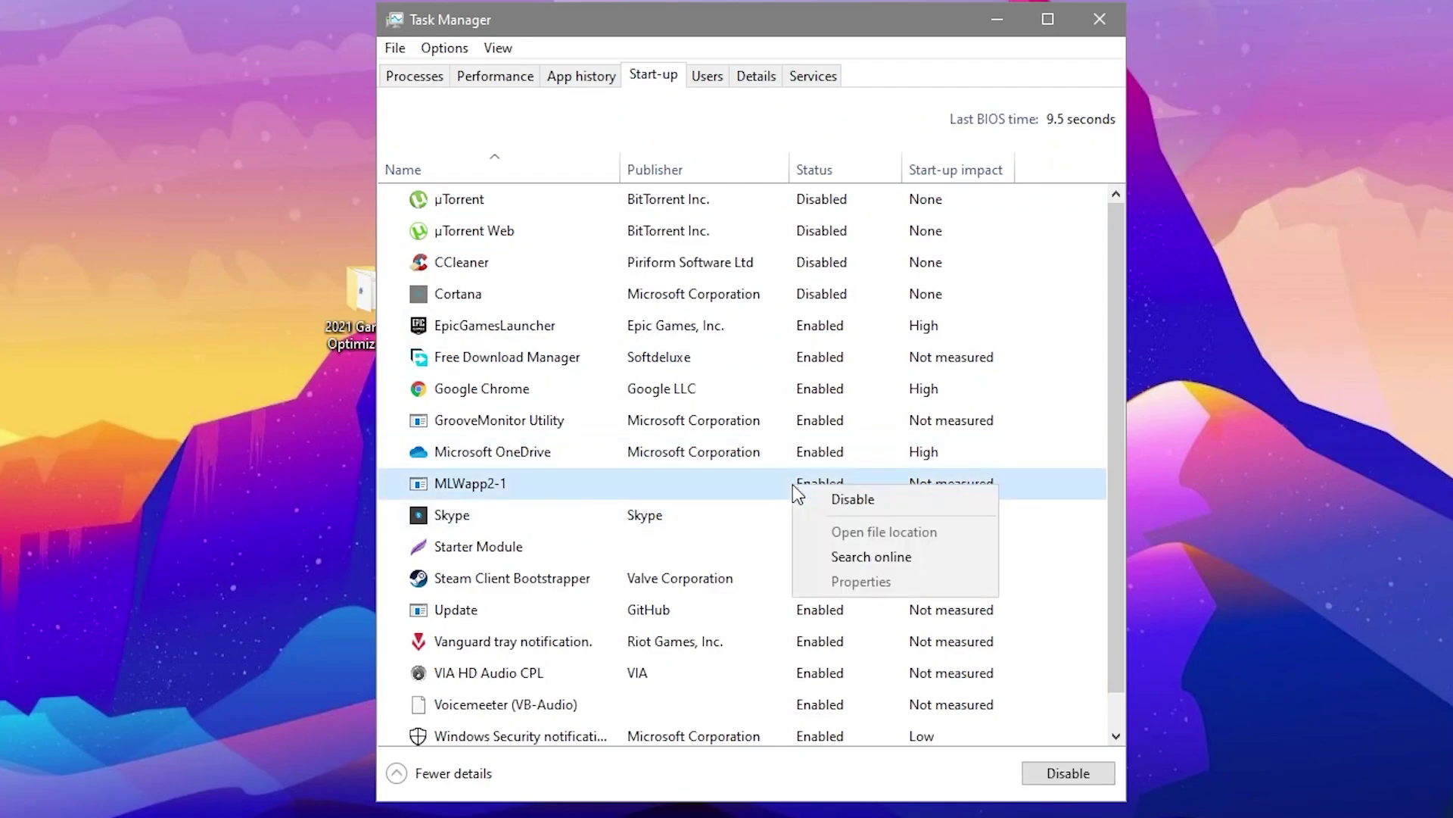
{"action": "left_click", "coordinate": [840, 498]}
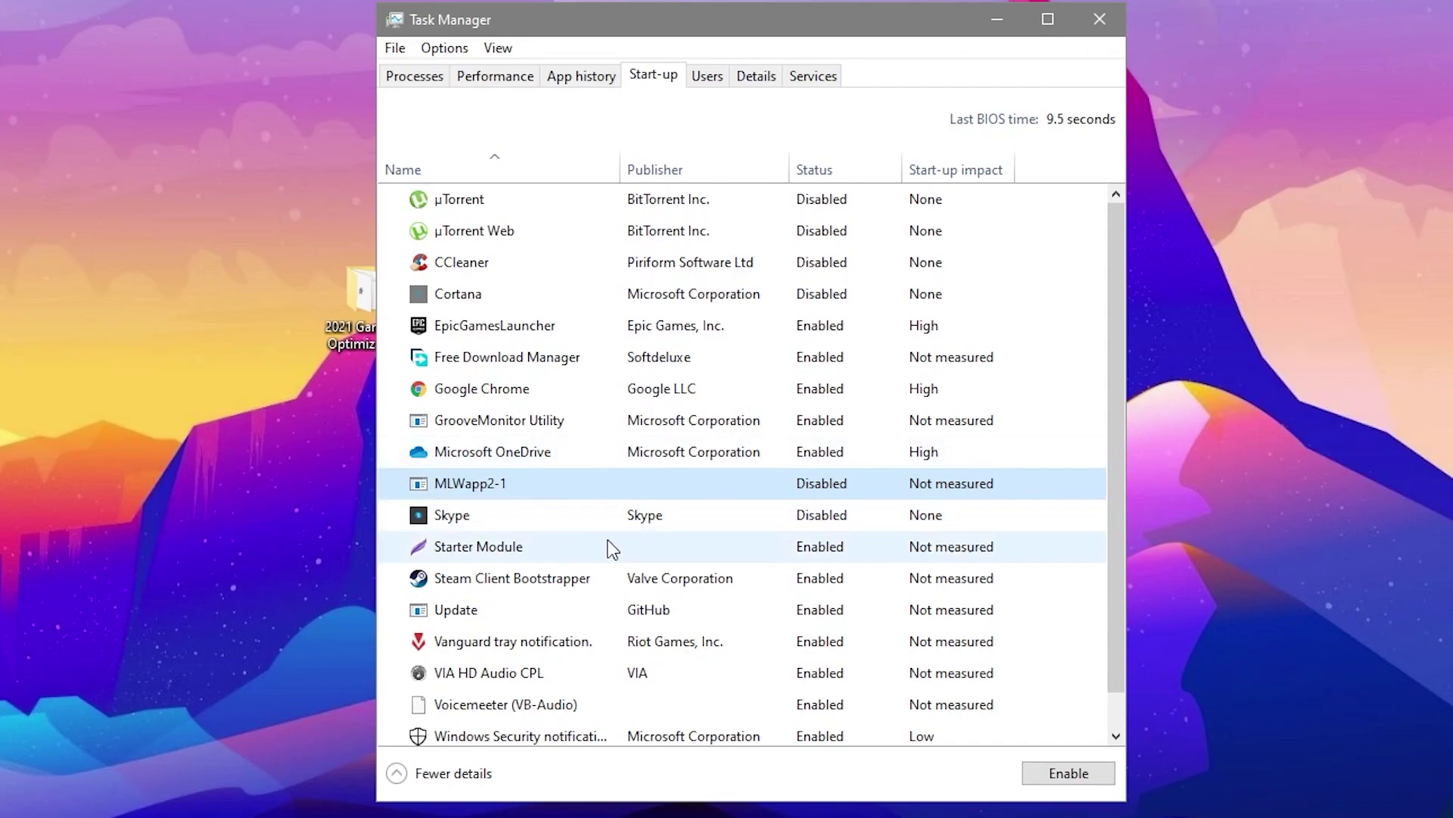
{"action": "scroll", "coordinate": [798, 416], "scroll_direction": "down", "scroll_amount": 1}
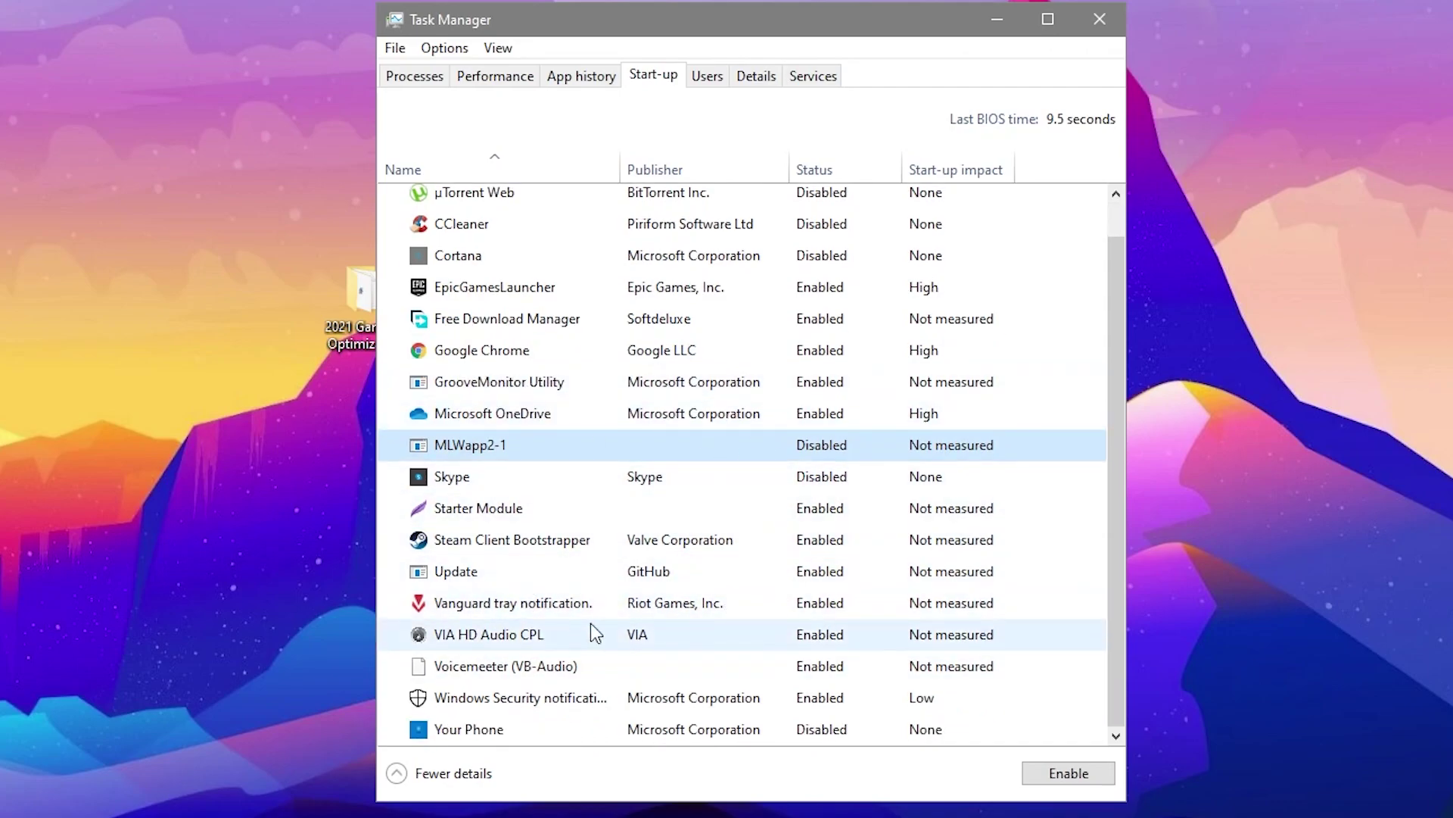
{"action": "right_click", "coordinate": [815, 607]}
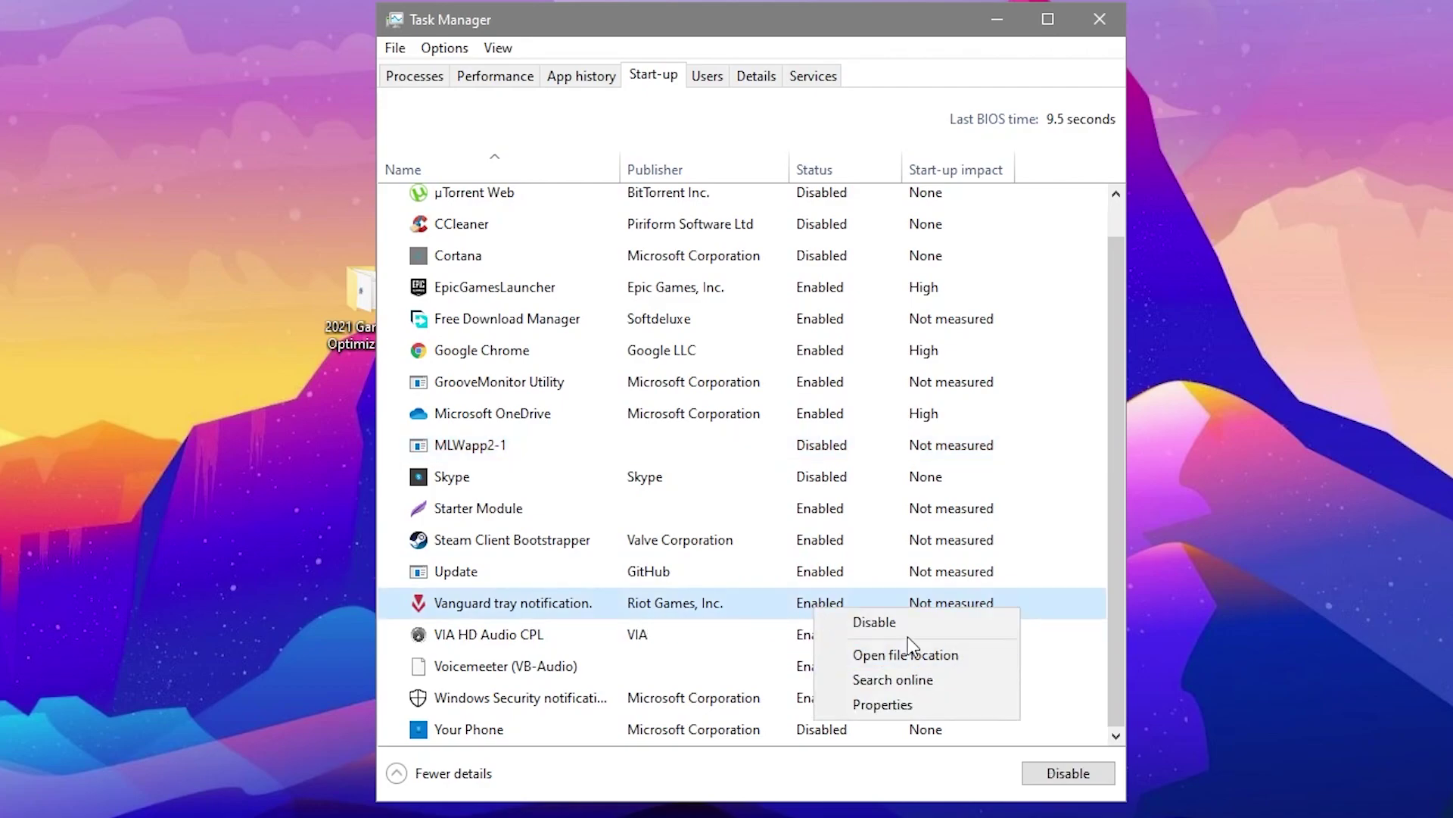
{"action": "left_click", "coordinate": [783, 597]}
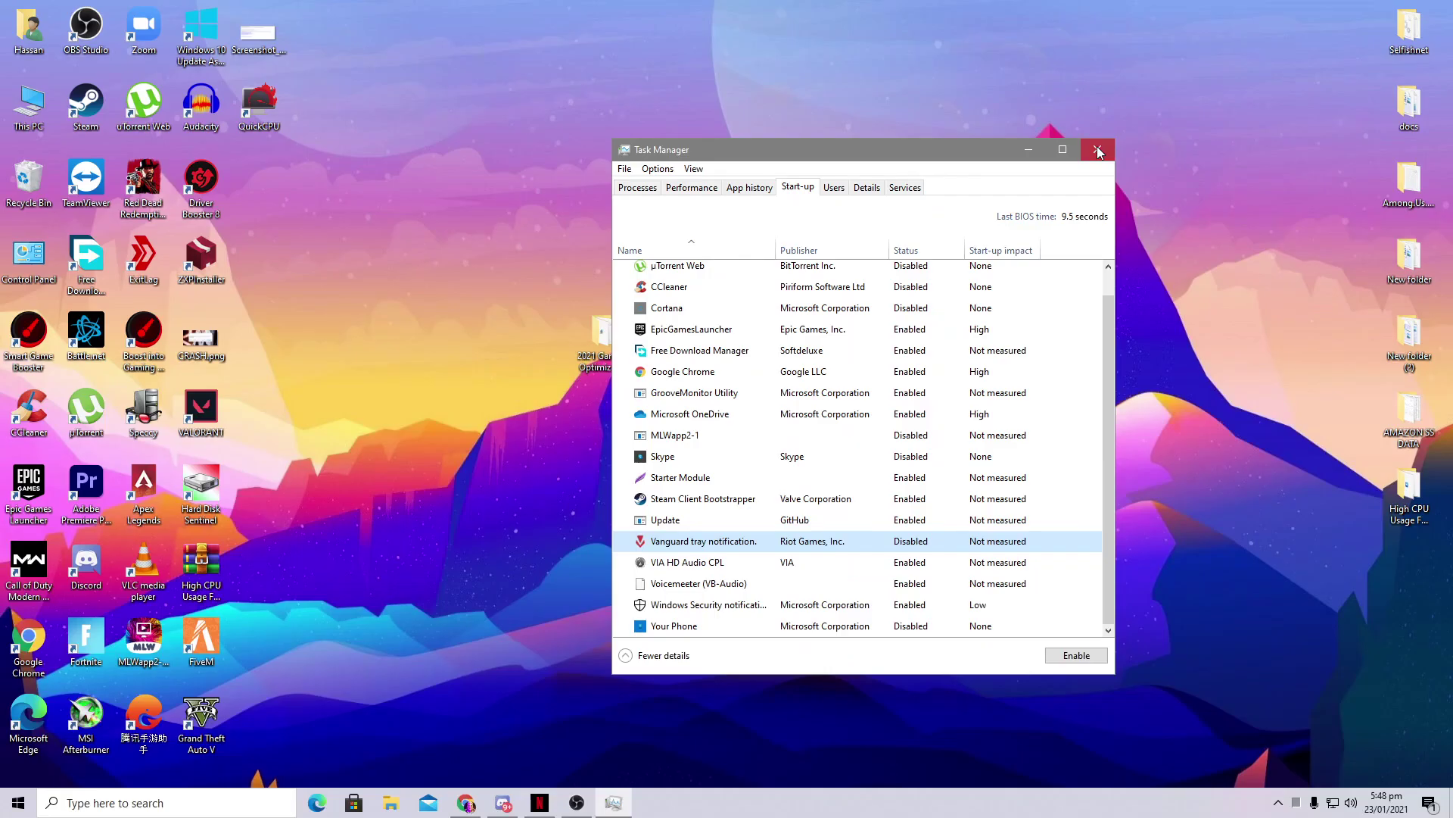
Step: Close Task Manager and go to Settings > Gaming > Graphics settings
{"action": "left_click", "coordinate": [1099, 19]}
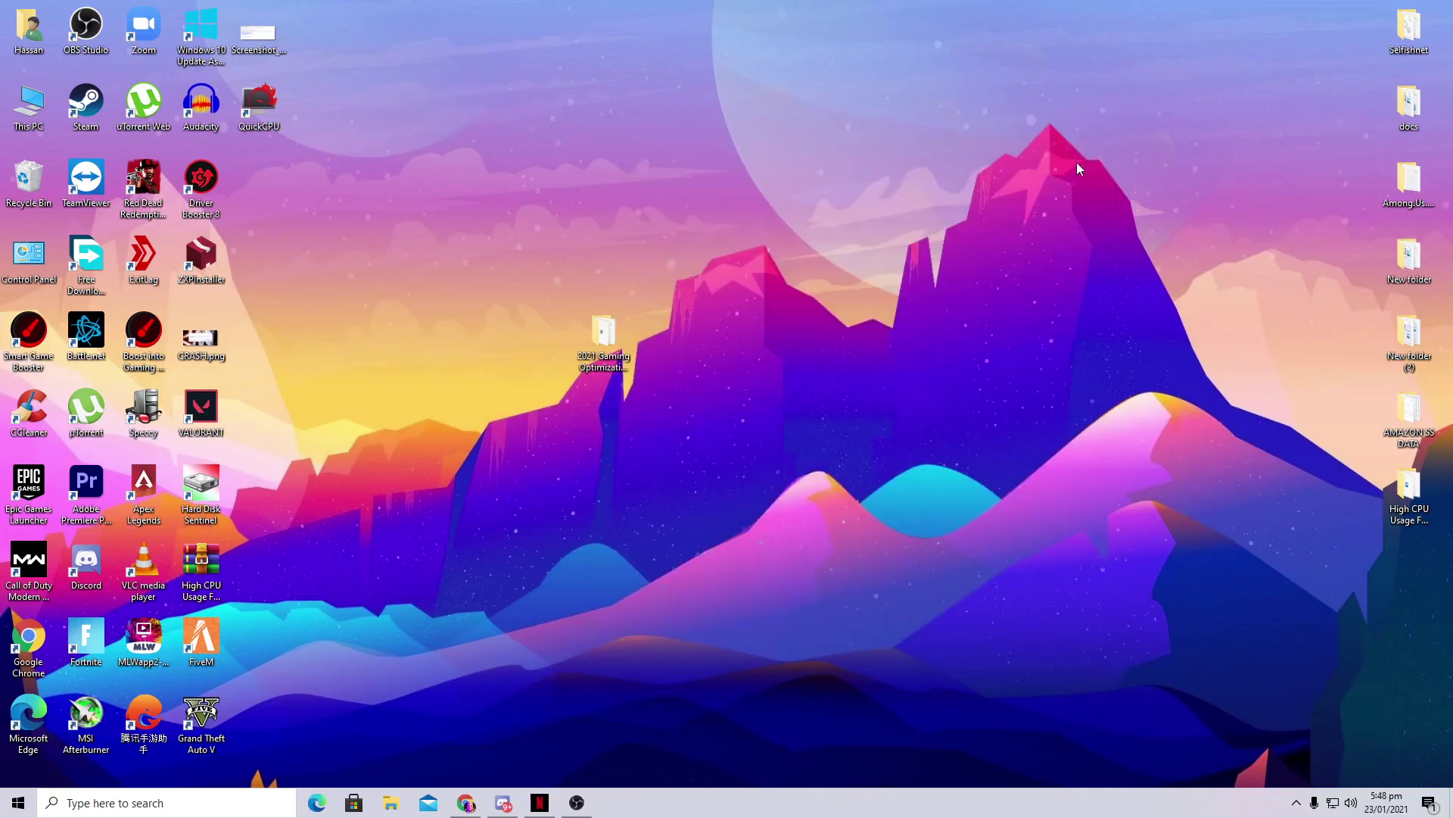
{"action": "left_click", "coordinate": [21, 801]}
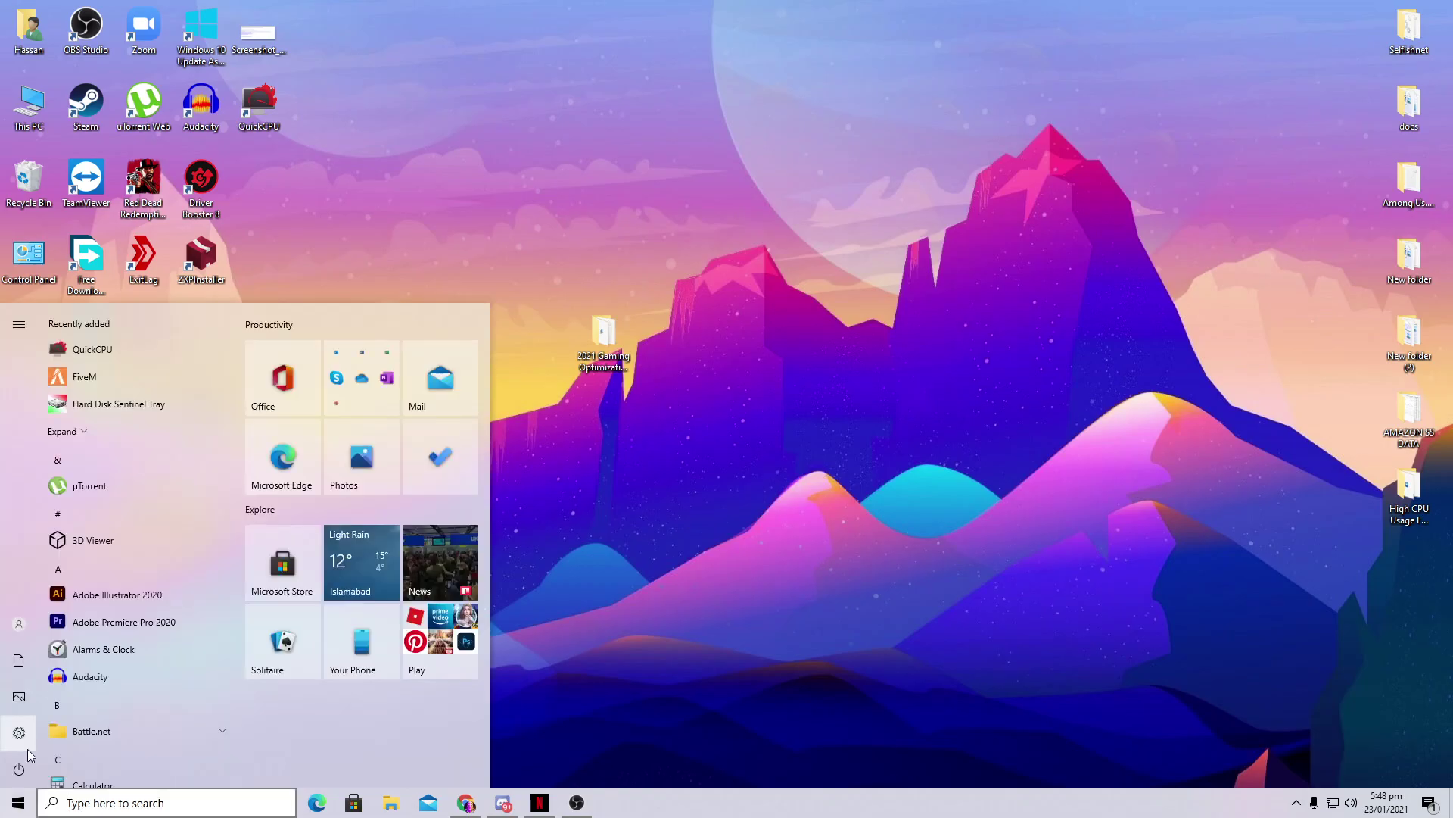
{"action": "left_click", "coordinate": [15, 736]}
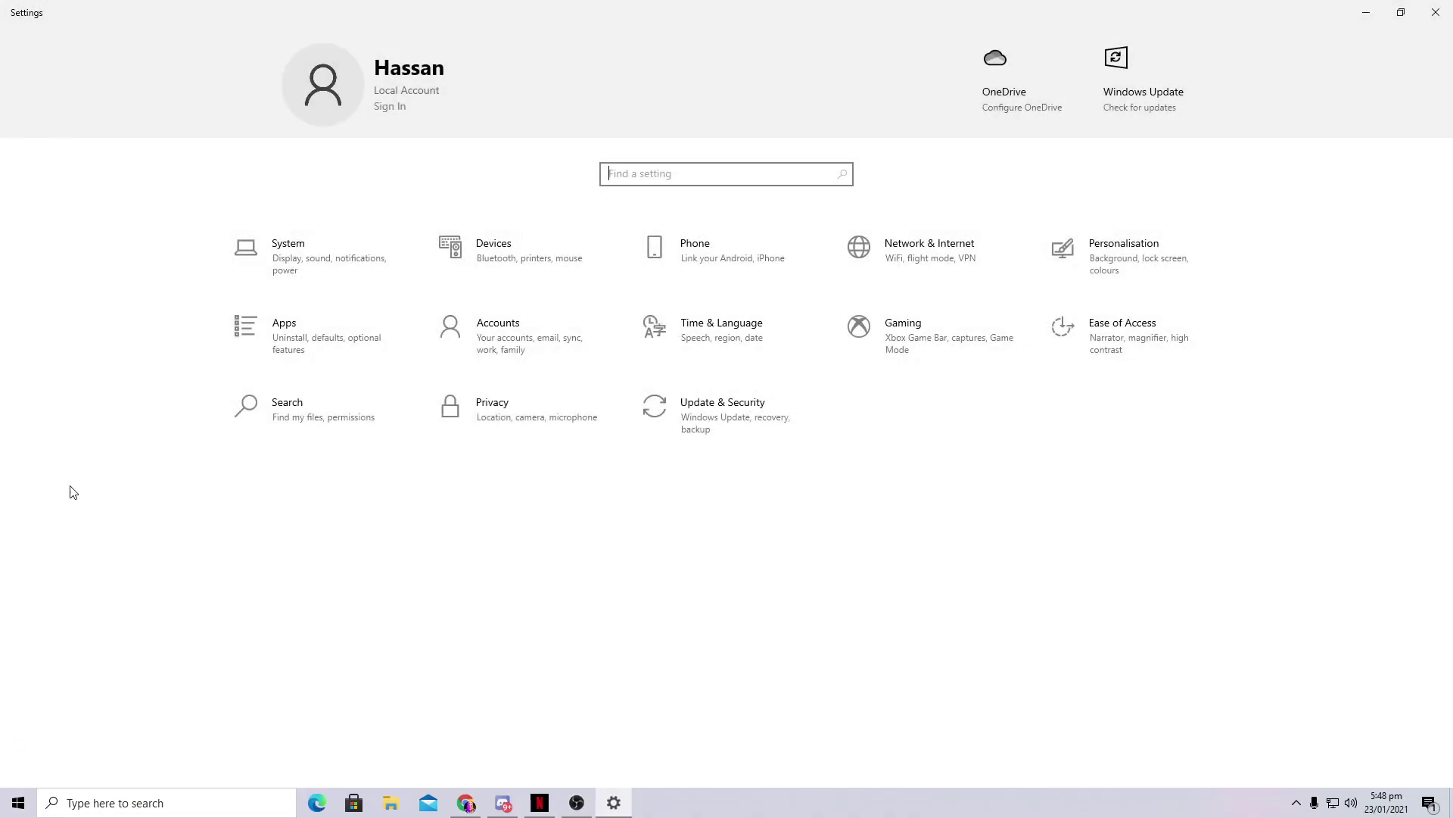
{"action": "left_click", "coordinate": [903, 345]}
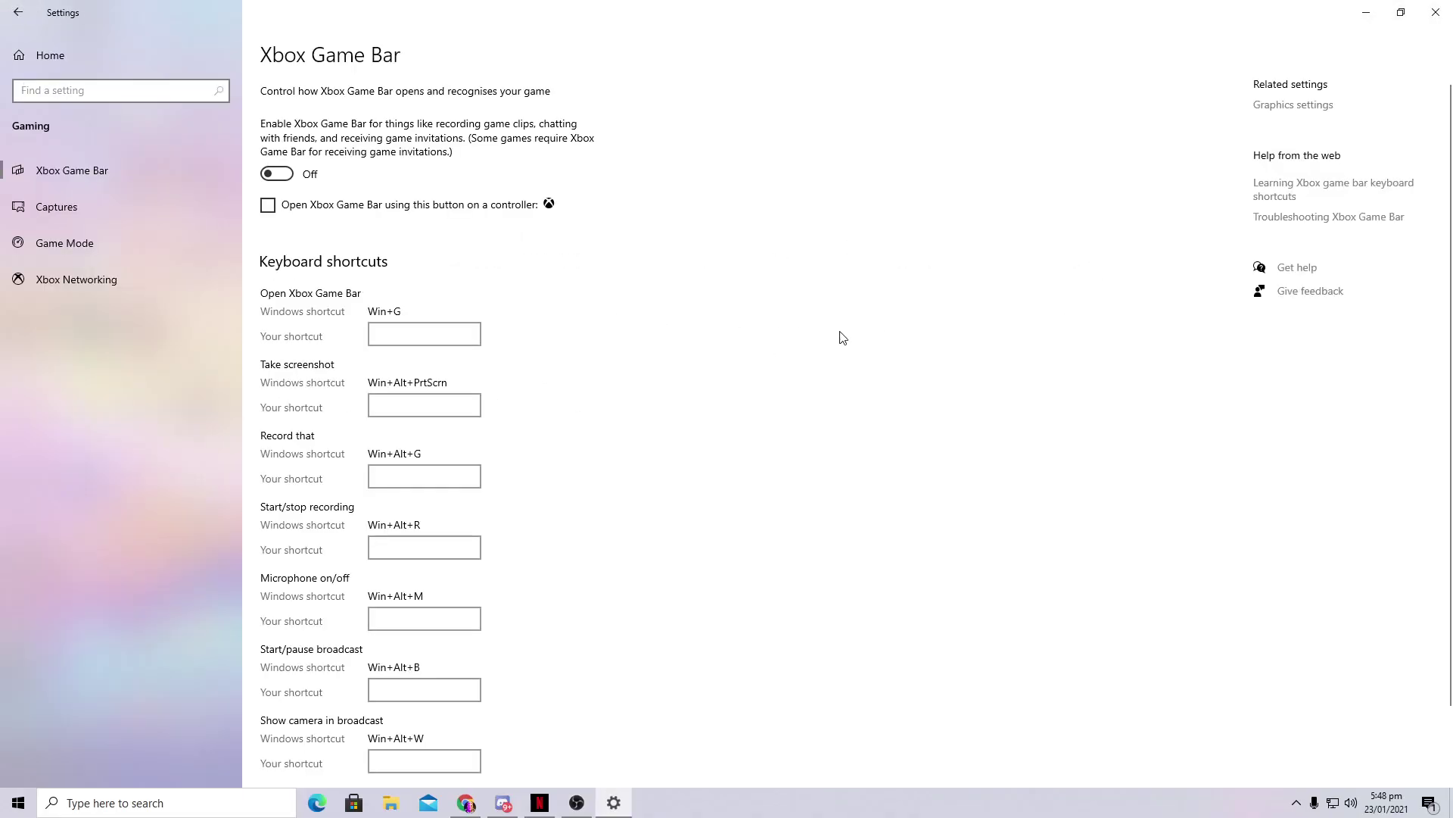
{"action": "left_click", "coordinate": [1276, 106]}
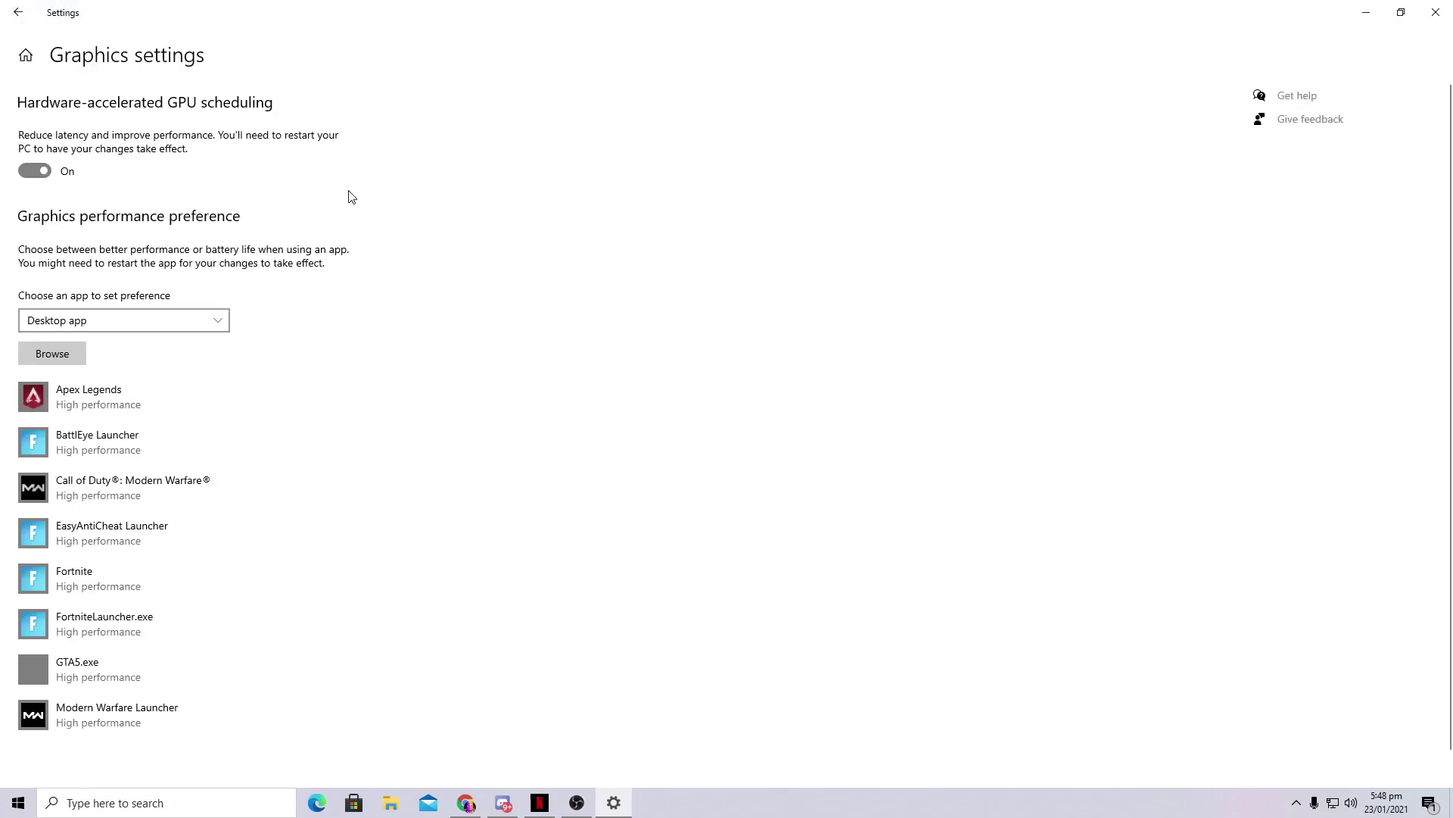
Step: Save Fortnite's graphics preference as High performance, then open the Game Mode page
{"action": "scroll", "coordinate": [129, 576], "scroll_direction": "down", "scroll_amount": 1}
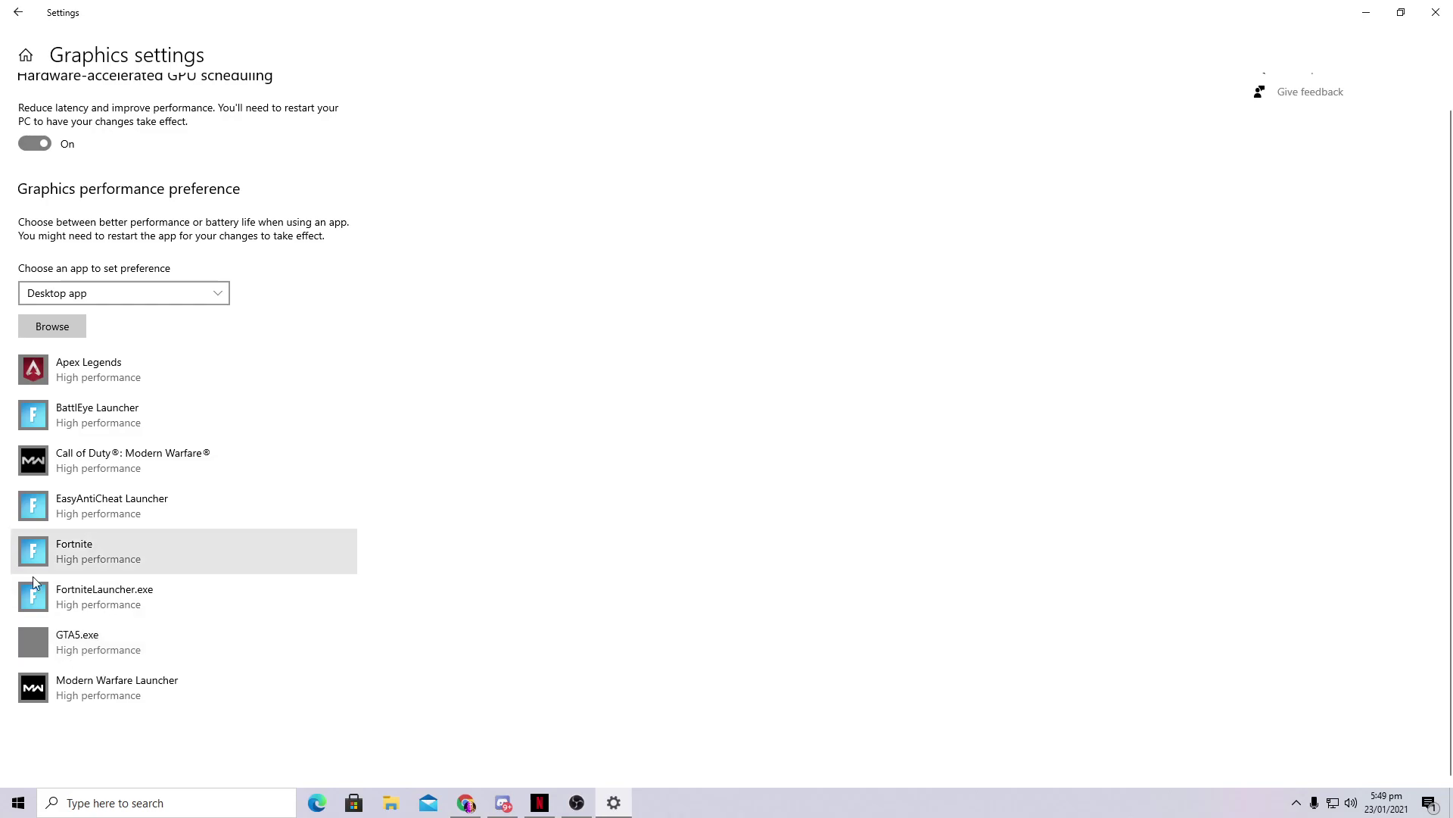
{"action": "left_click", "coordinate": [94, 550]}
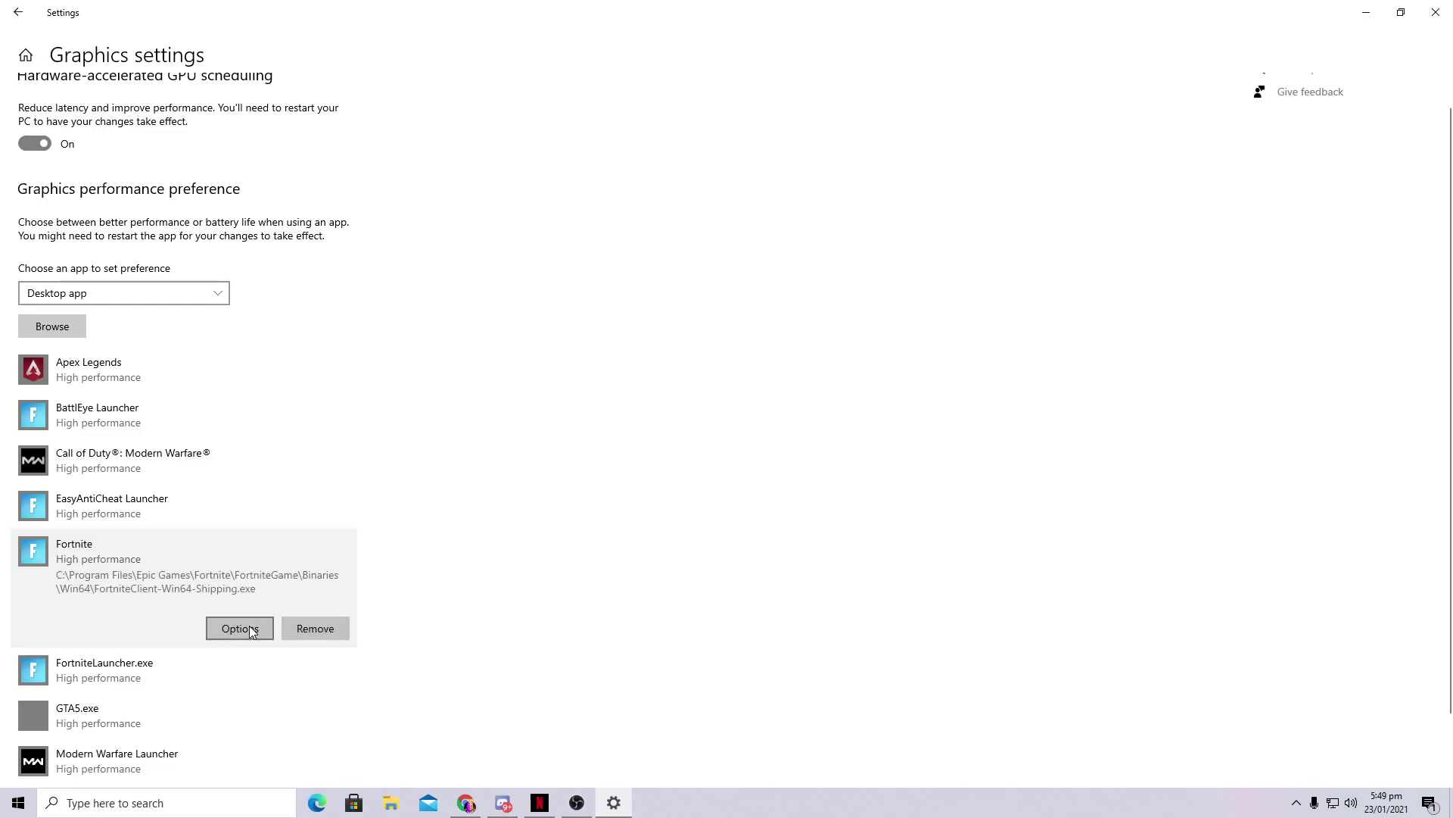
{"action": "left_click", "coordinate": [250, 629]}
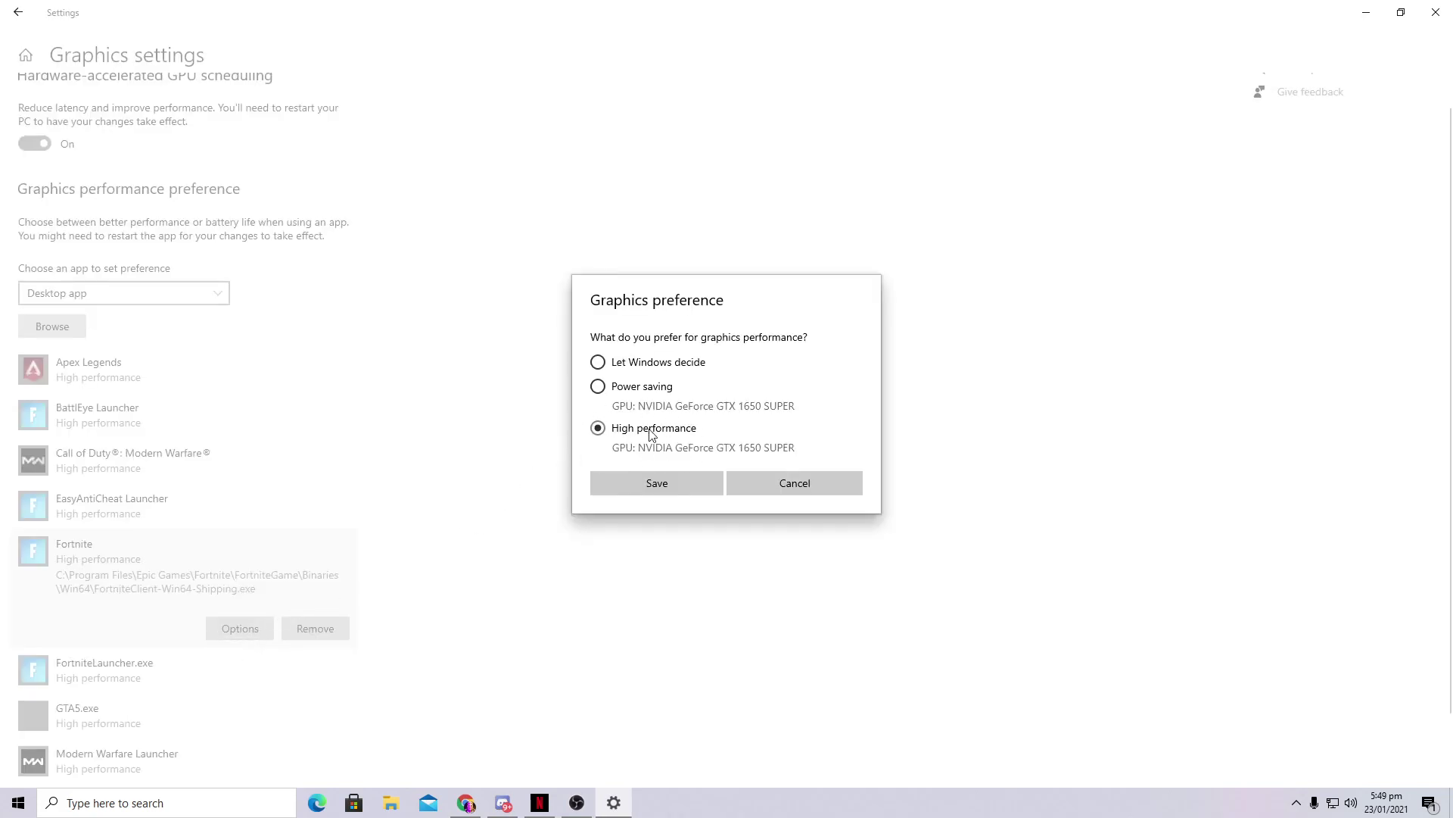
{"action": "left_click", "coordinate": [645, 484]}
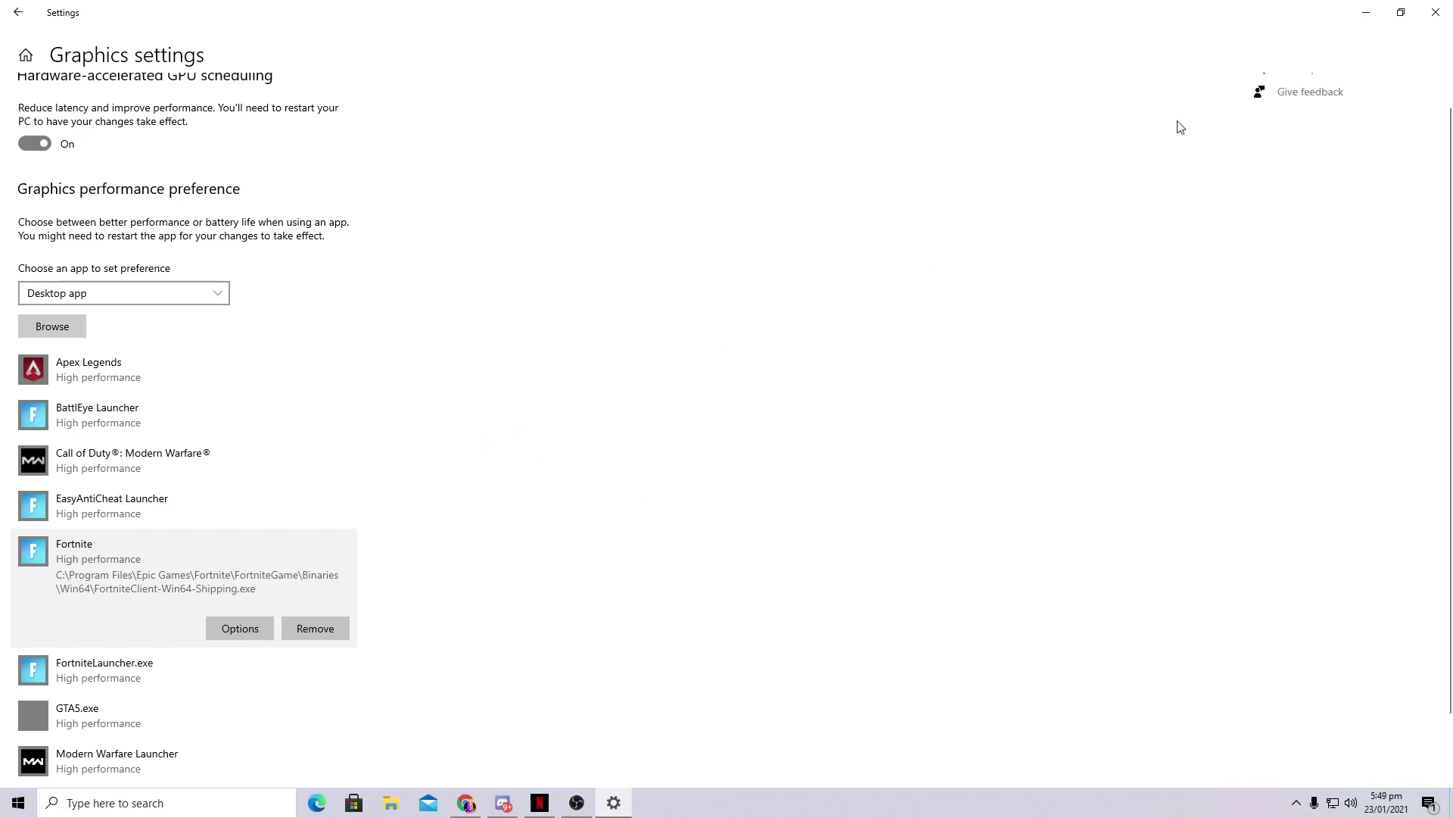
{"action": "left_click", "coordinate": [17, 12]}
{"action": "left_click", "coordinate": [66, 243]}
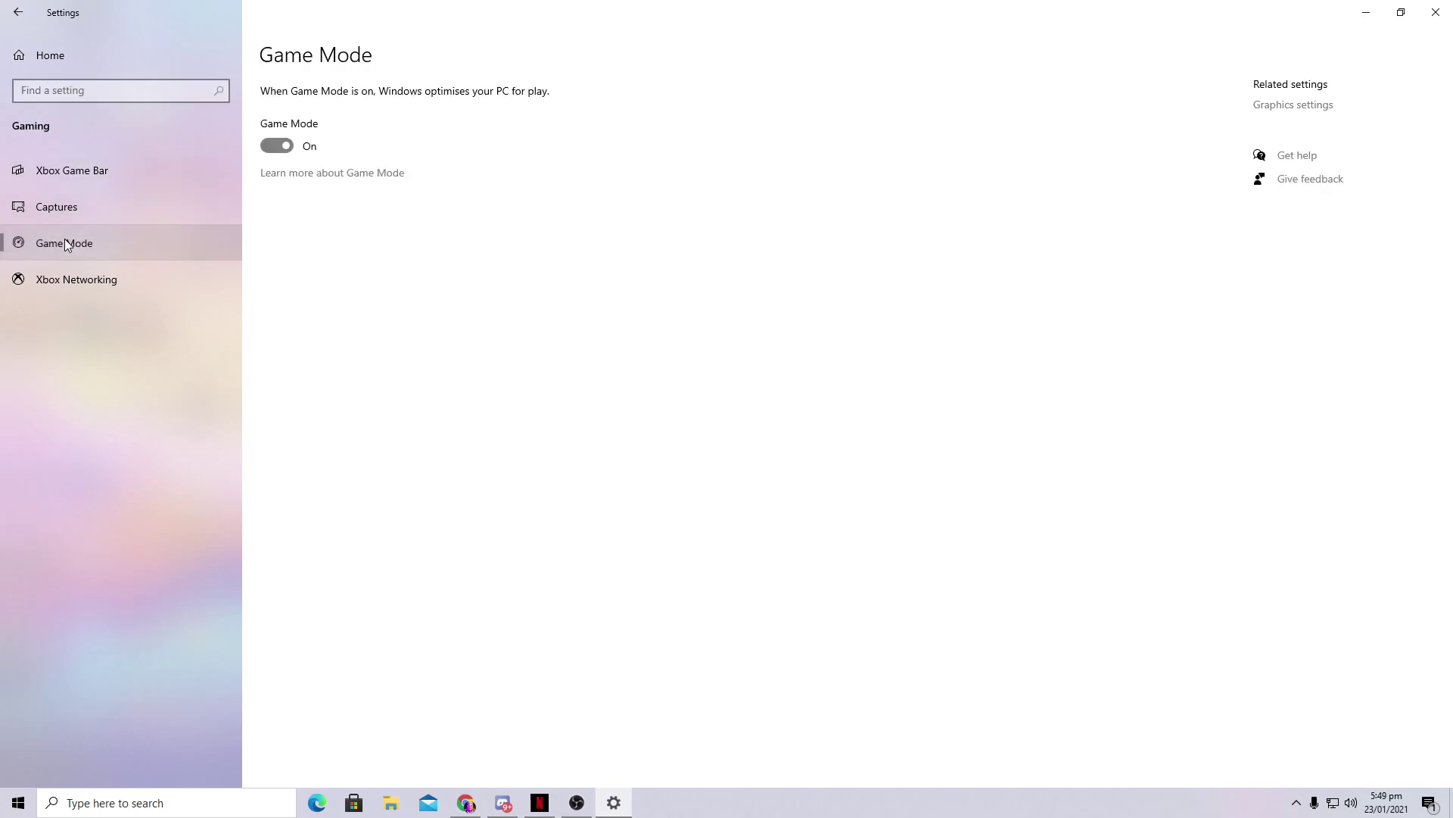